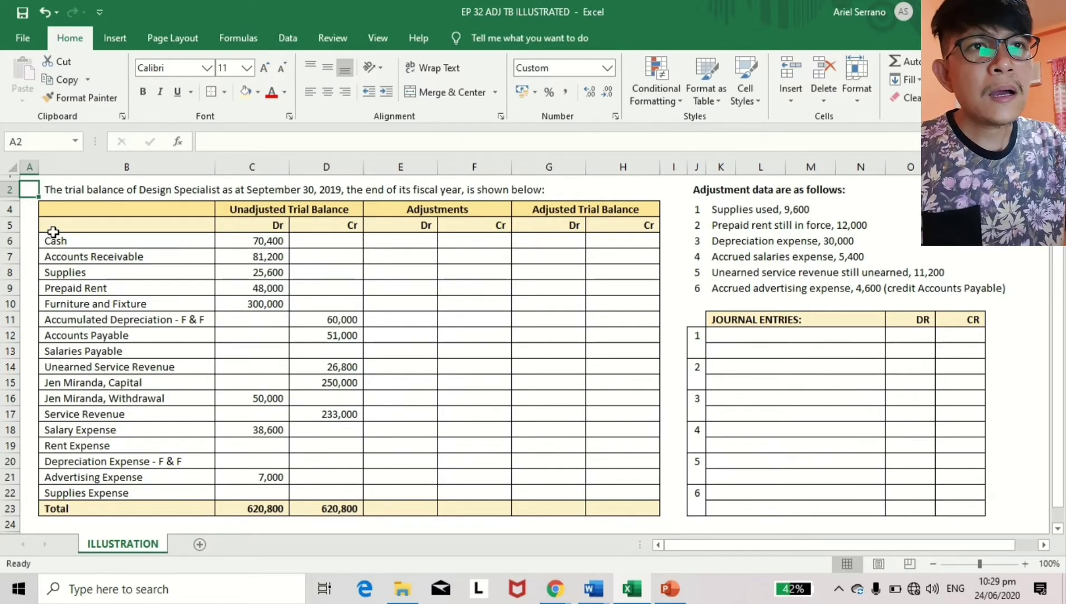
Examine the trial balance's account titles from Cash to Supplies Expense together with their unadjusted debit and credit amounts
drag(55, 245, 80, 496)
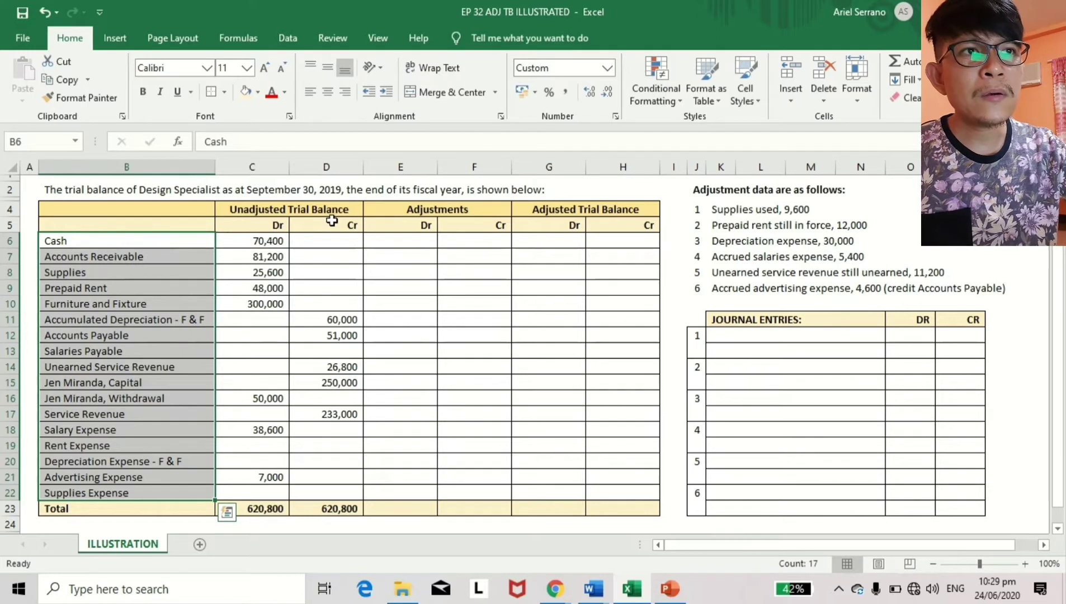
click(162, 243)
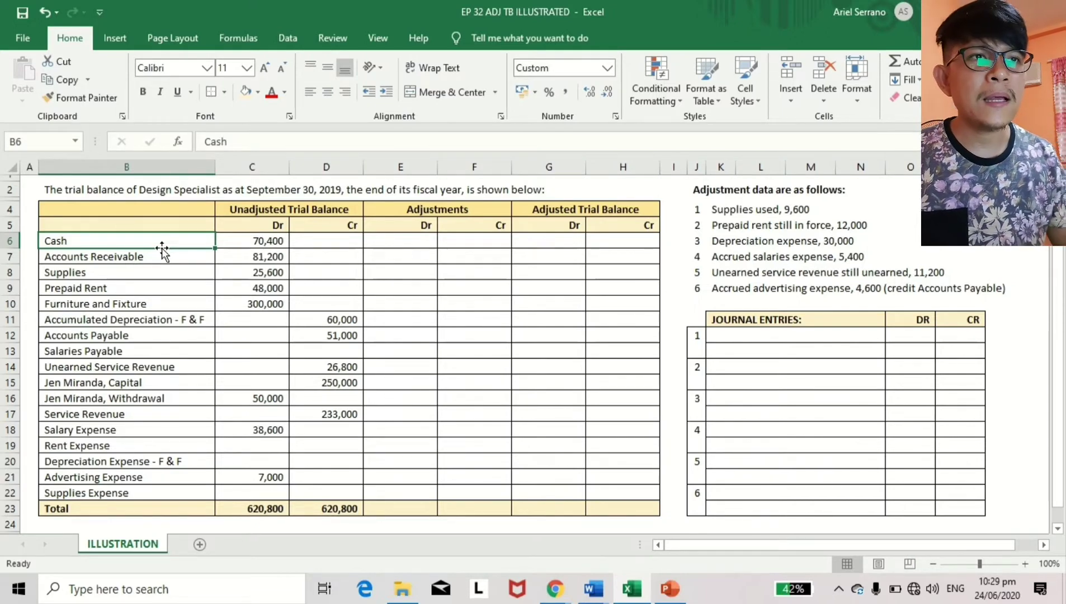
drag(156, 235, 317, 489)
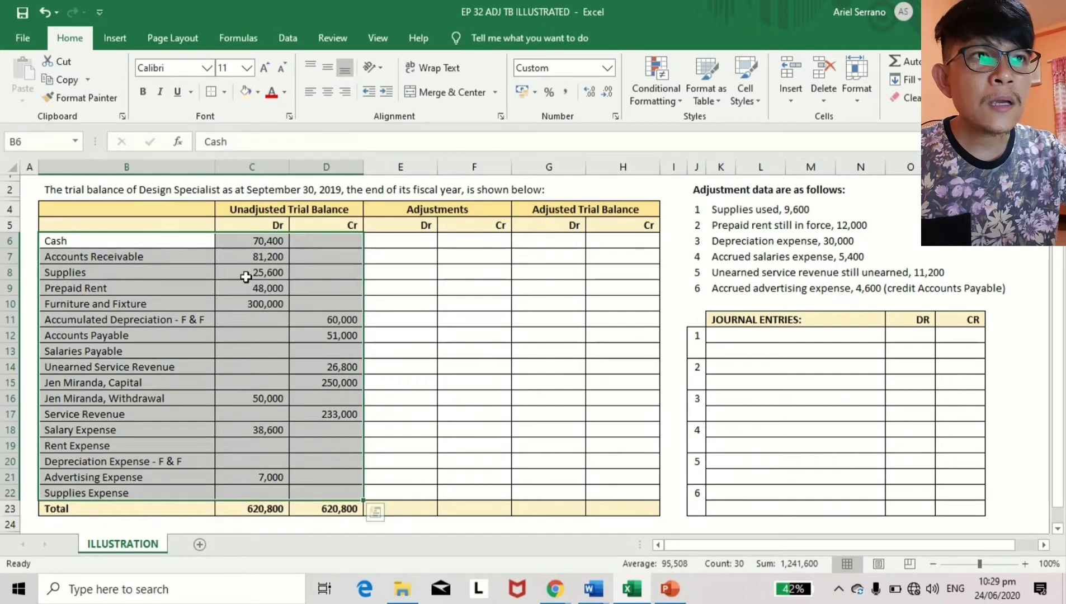
click(187, 266)
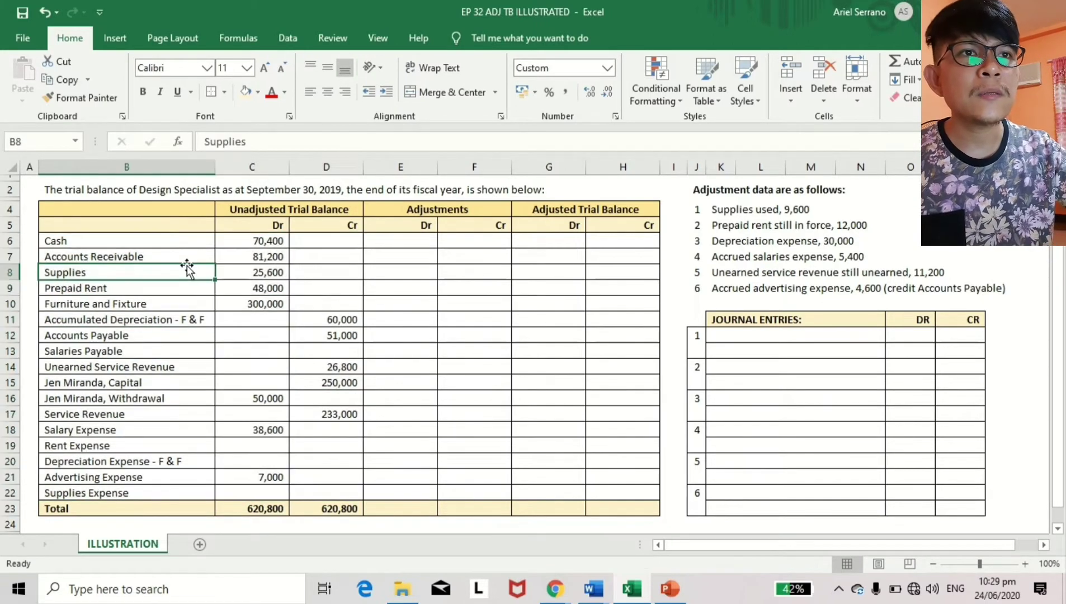
click(188, 239)
drag(187, 253, 188, 334)
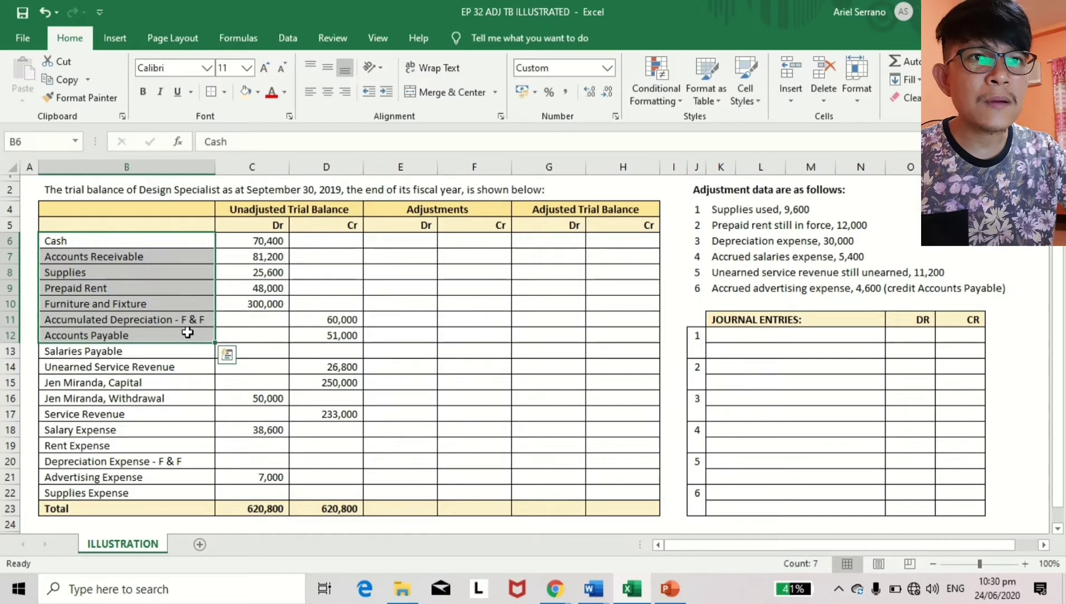
Examine the accounts that have no unadjusted amount, such as Salaries Payable, Rent Expense and Supplies Expense, within the account list
click(5, 351)
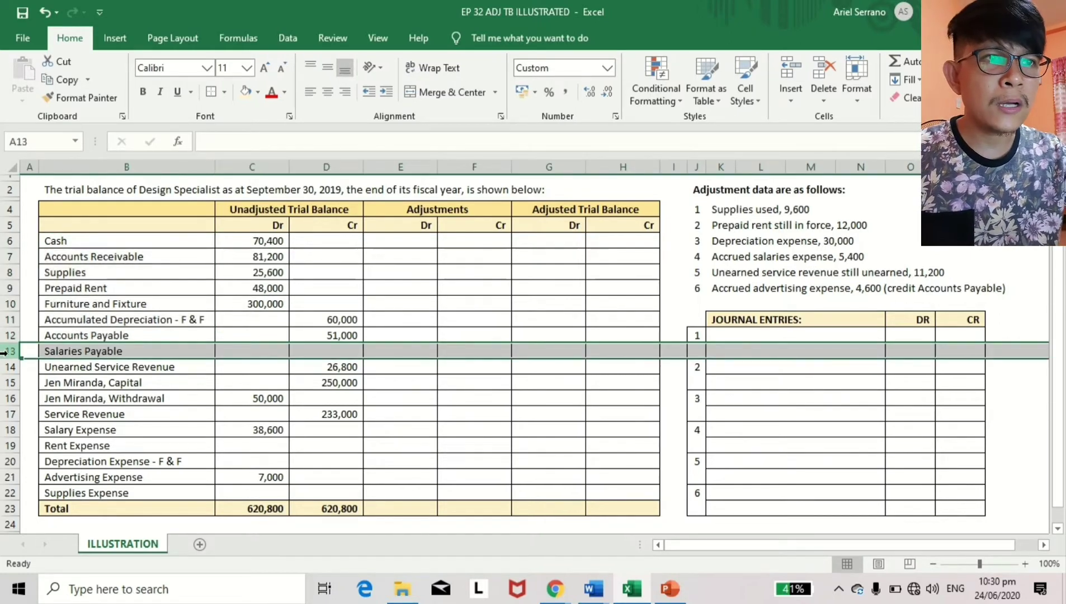
click(11, 446)
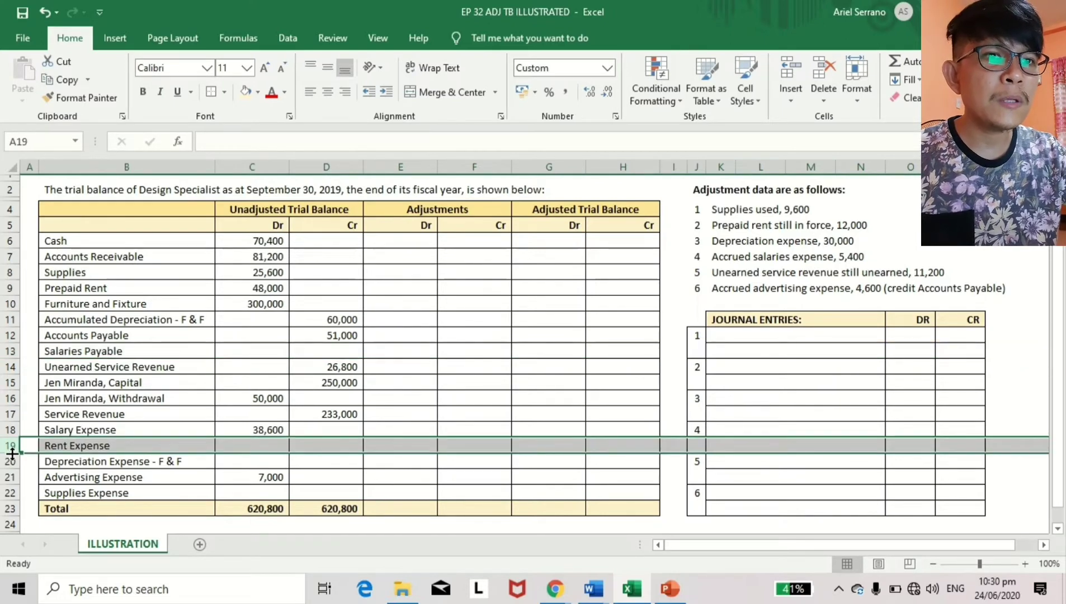
click(9, 492)
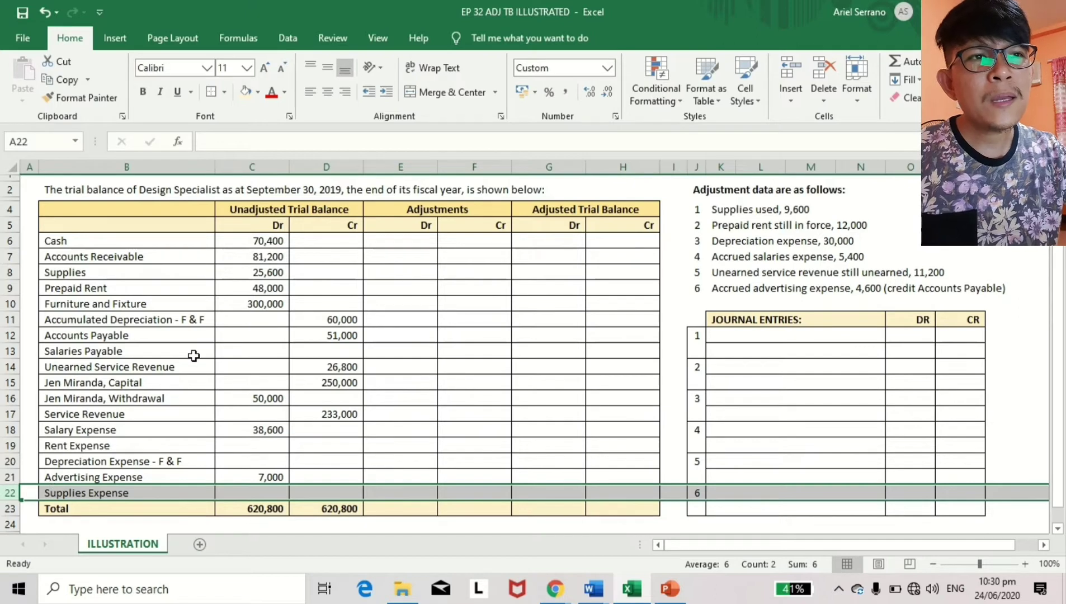
click(242, 370)
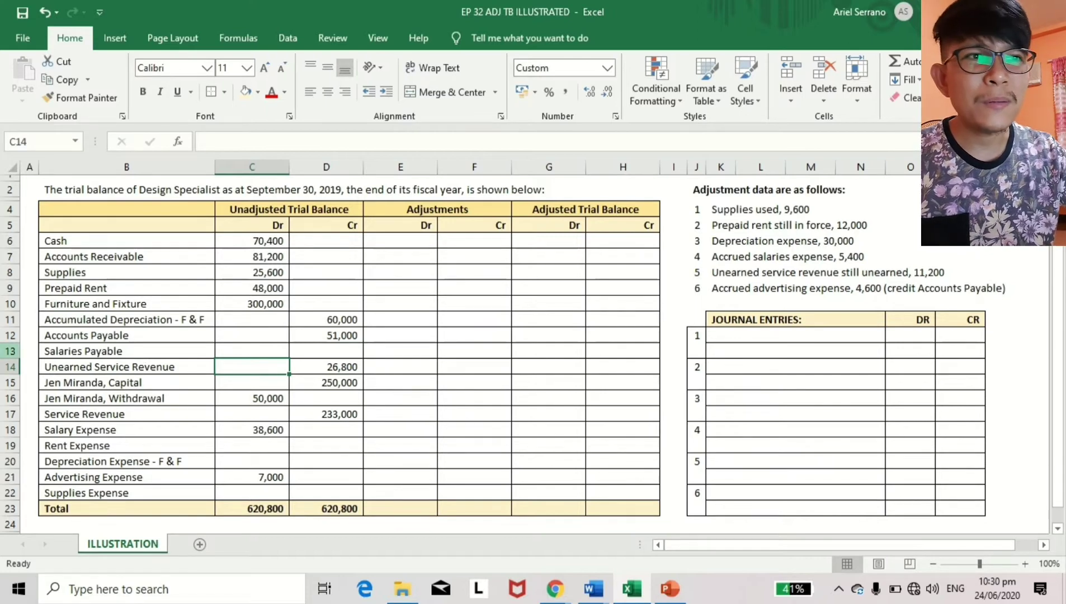
click(11, 351)
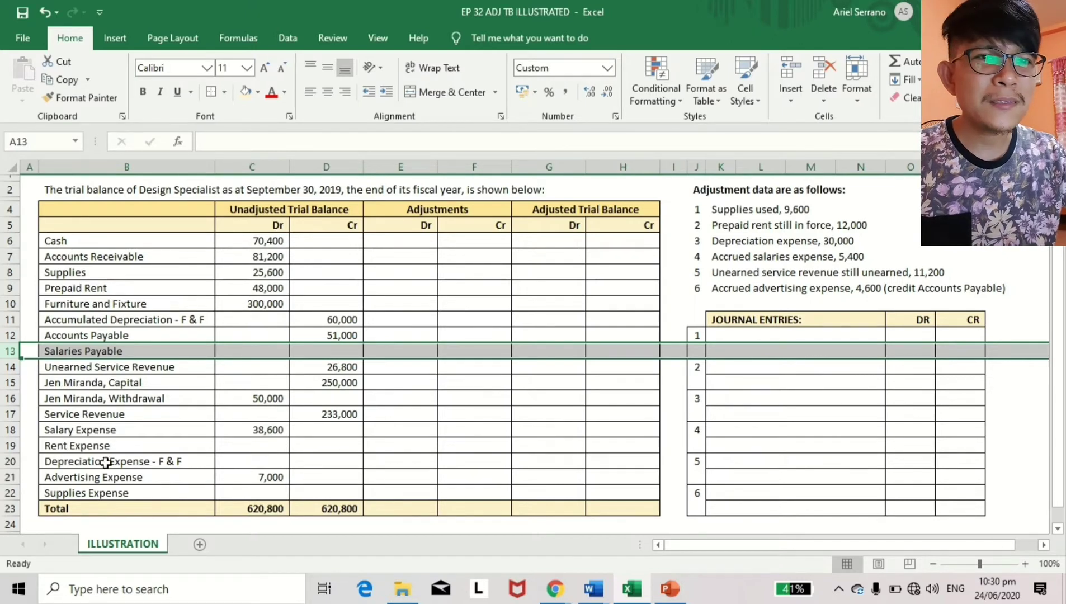
click(128, 416)
scroll(126, 425, down, 2)
scroll(100, 404, down, 1)
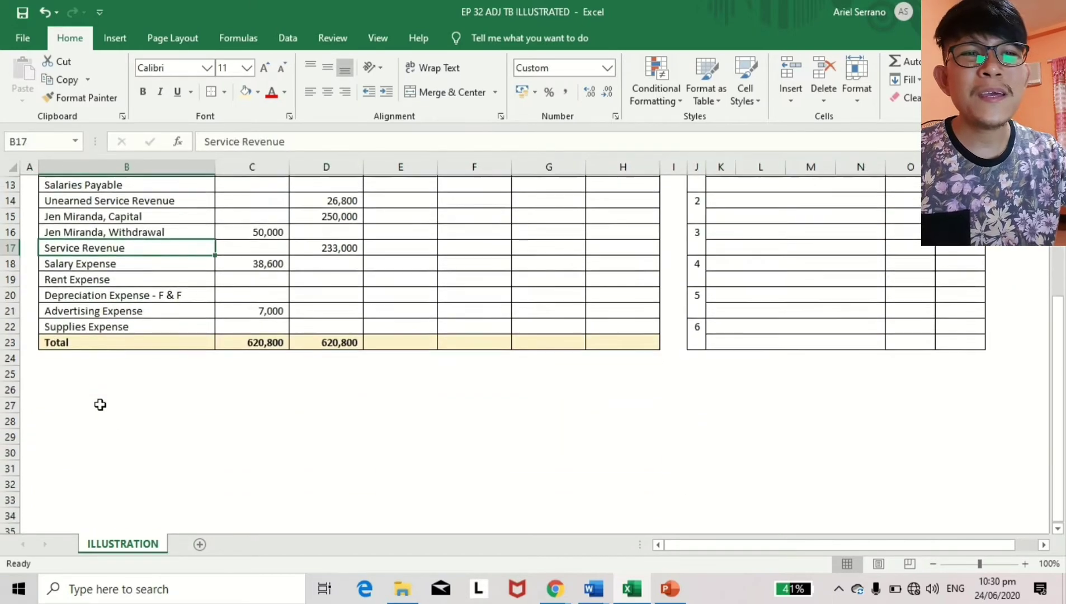
scroll(100, 404, up, 4)
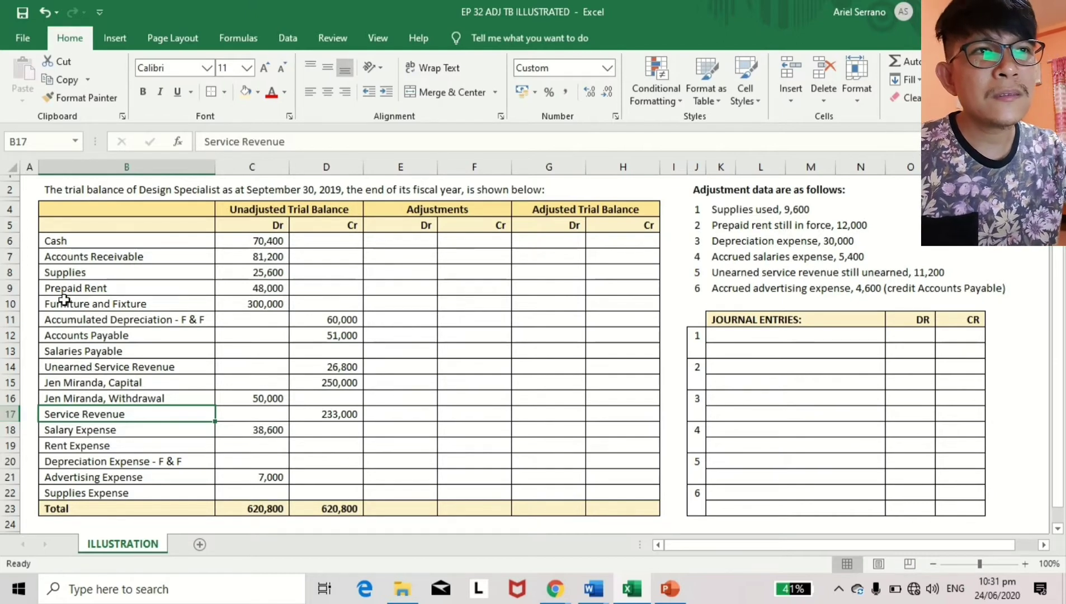
click(99, 255)
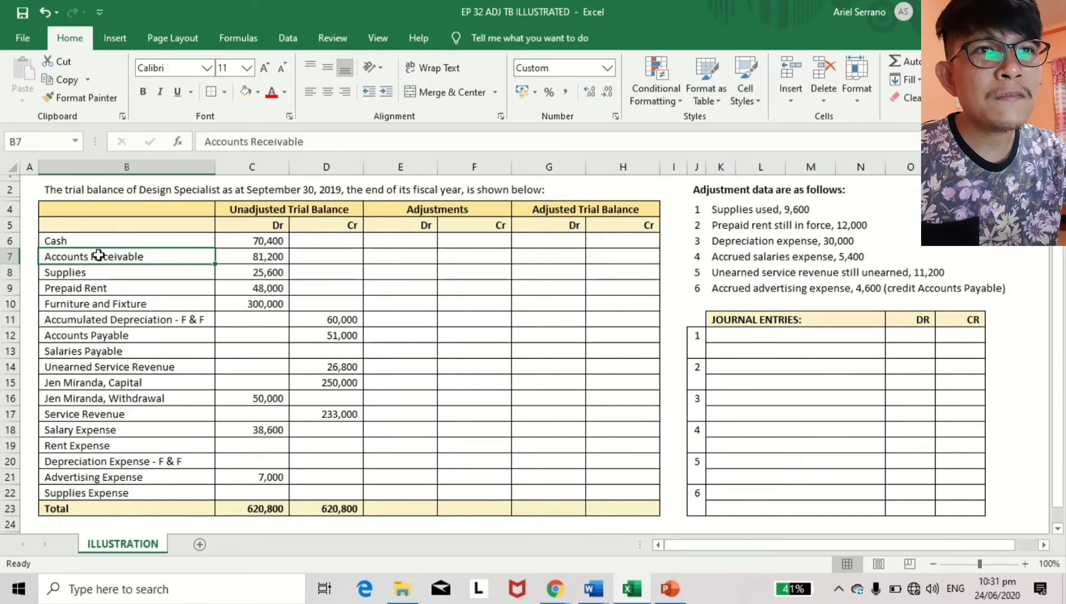
click(89, 275)
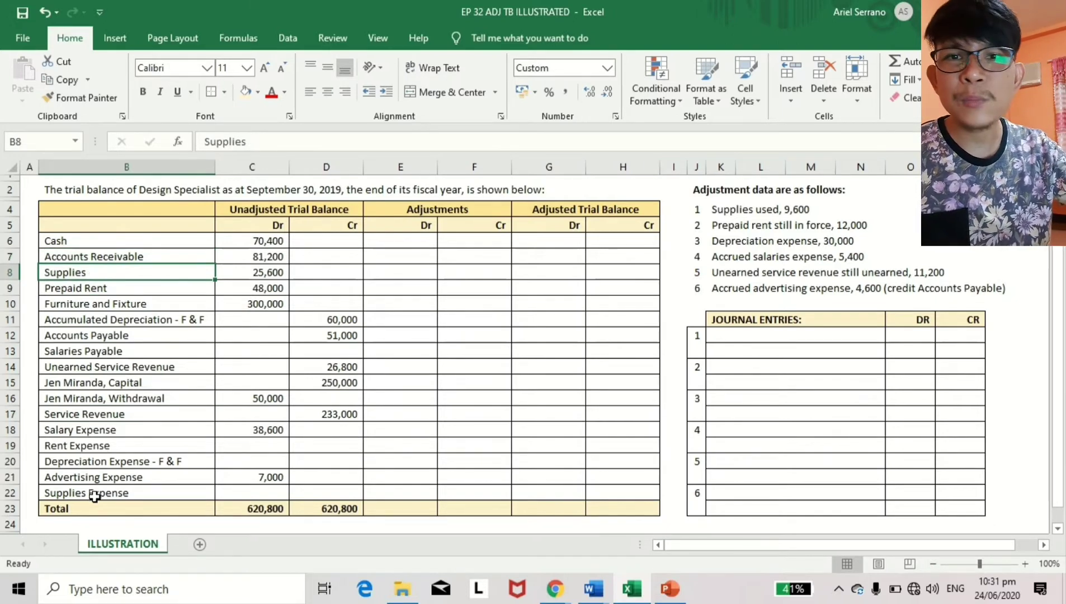
click(140, 493)
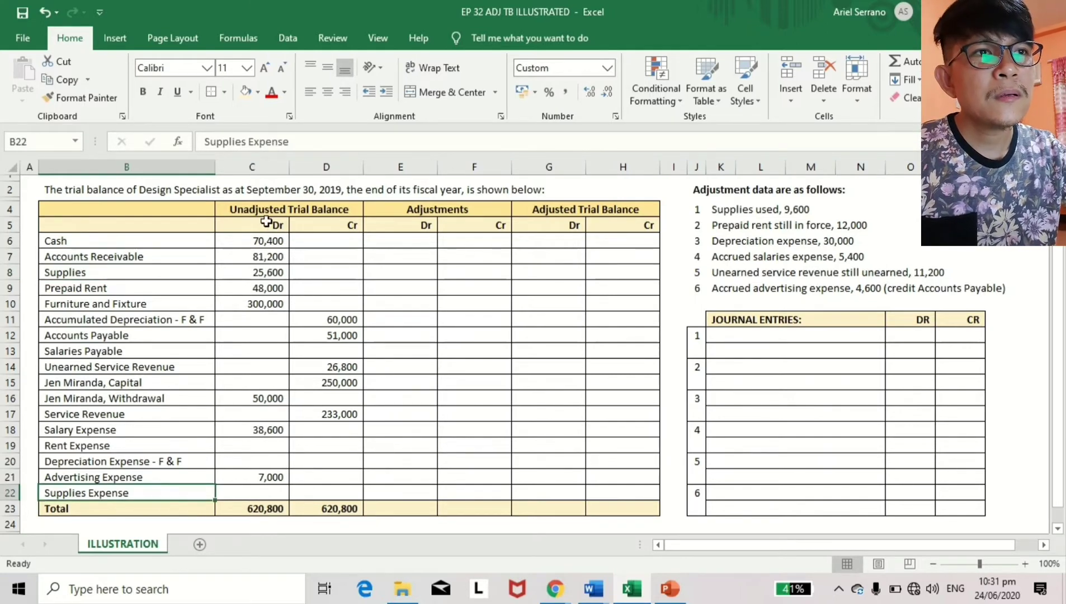
Check the Unadjusted Trial Balance's Dr and Cr columns and inspect the SUM formulas in their Total row
drag(266, 222, 264, 487)
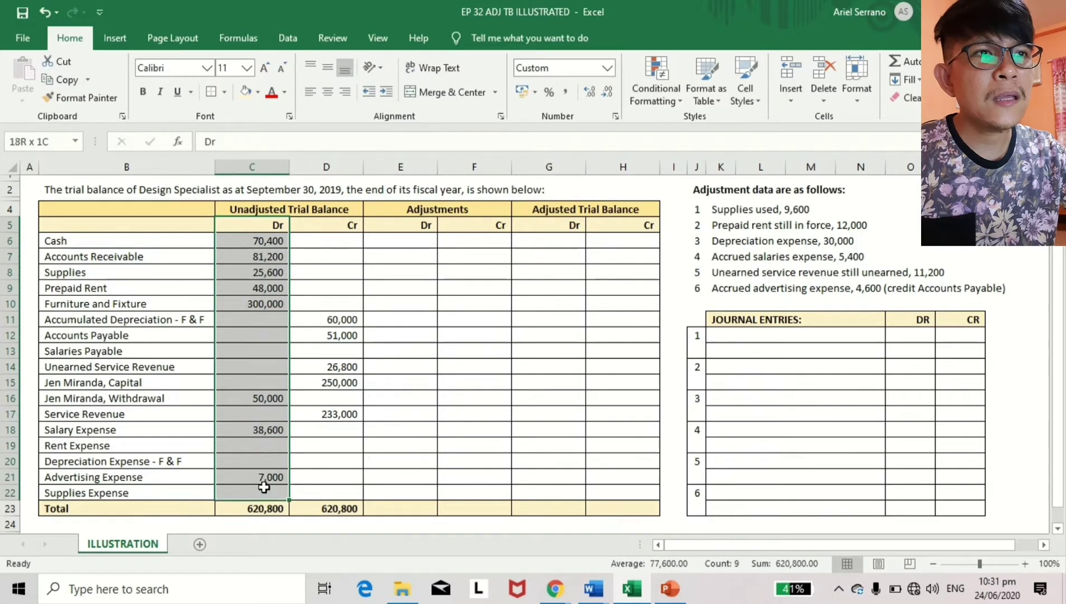
drag(311, 224, 327, 493)
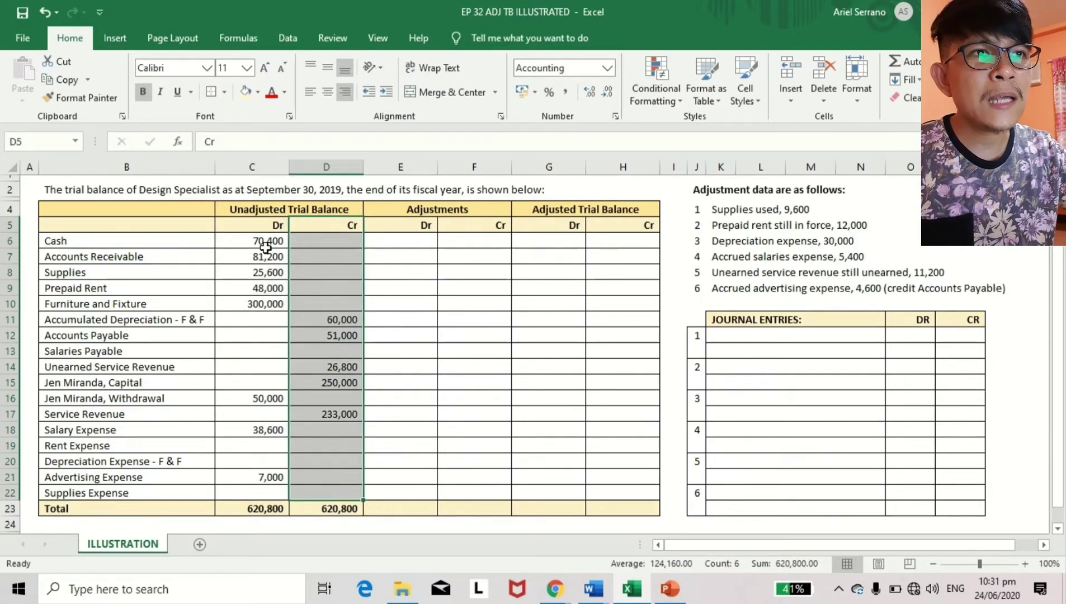
drag(268, 241, 269, 494)
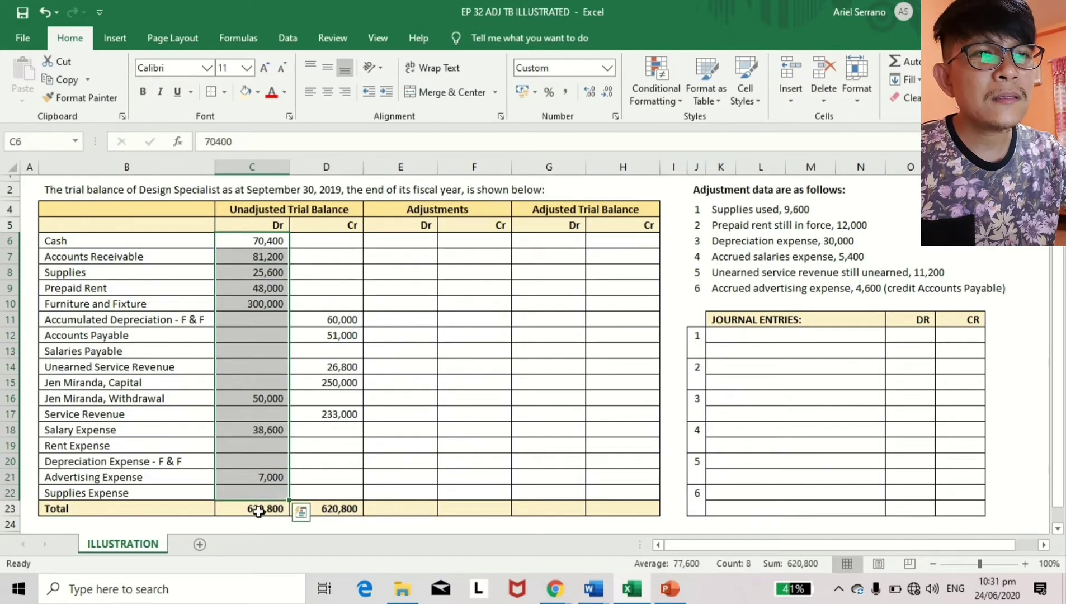
click(258, 509)
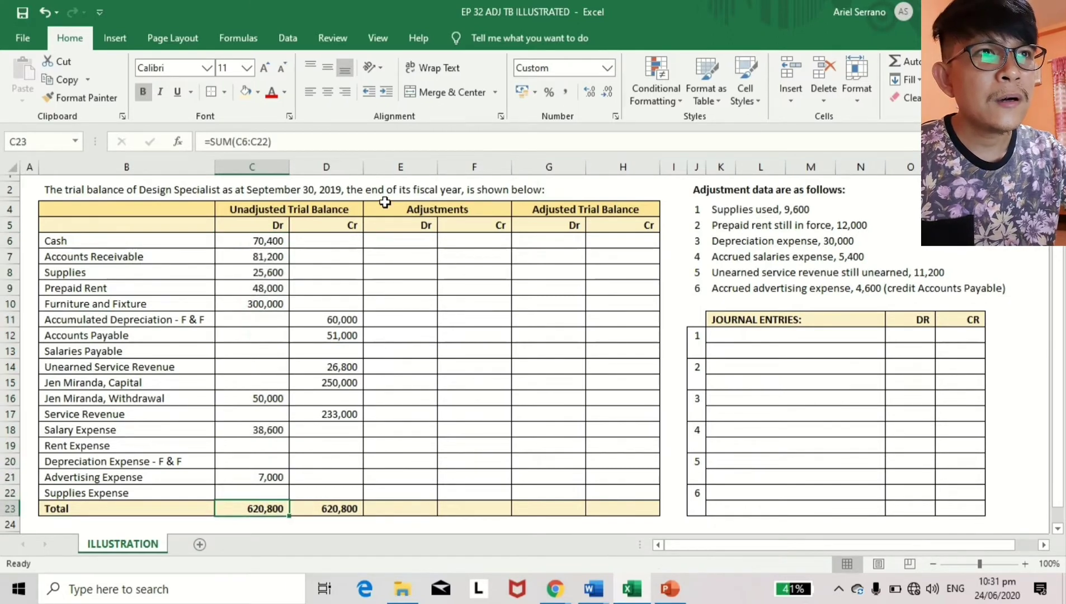
click(346, 147)
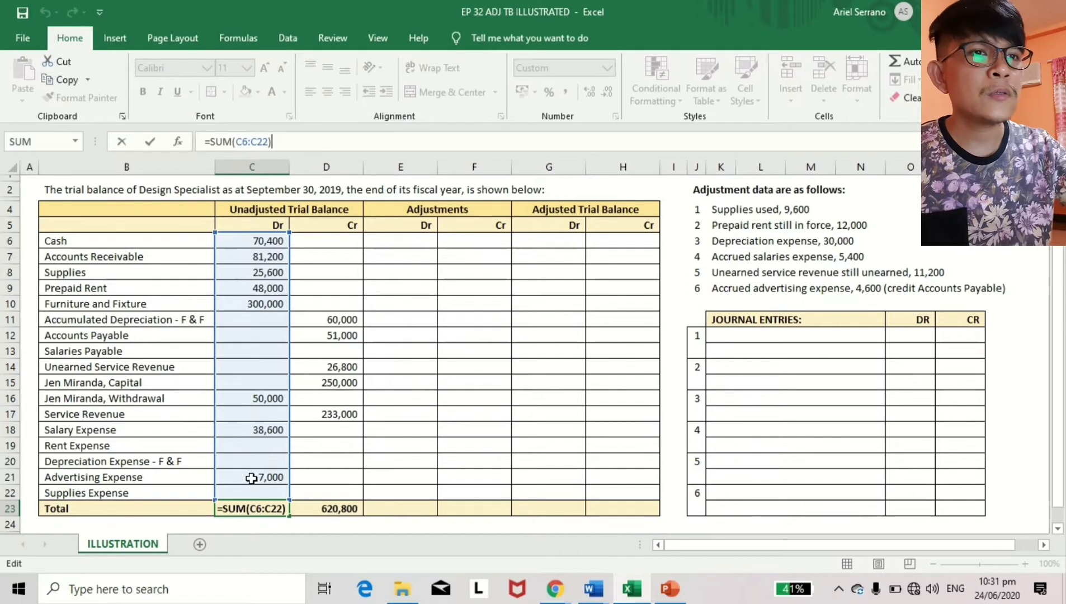
key(Return)
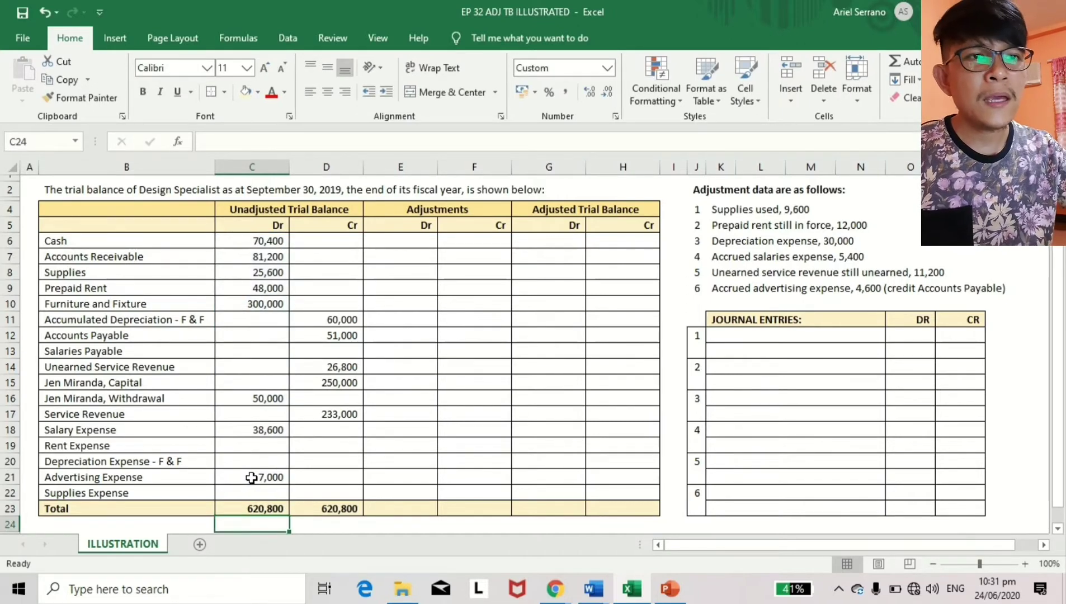
key(Up)
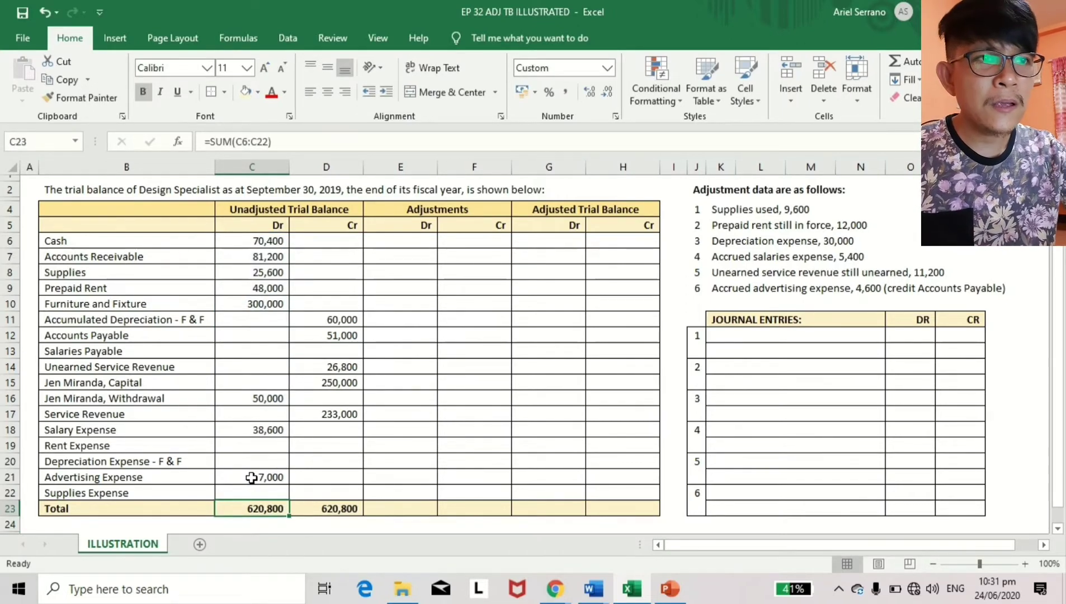
click(338, 510)
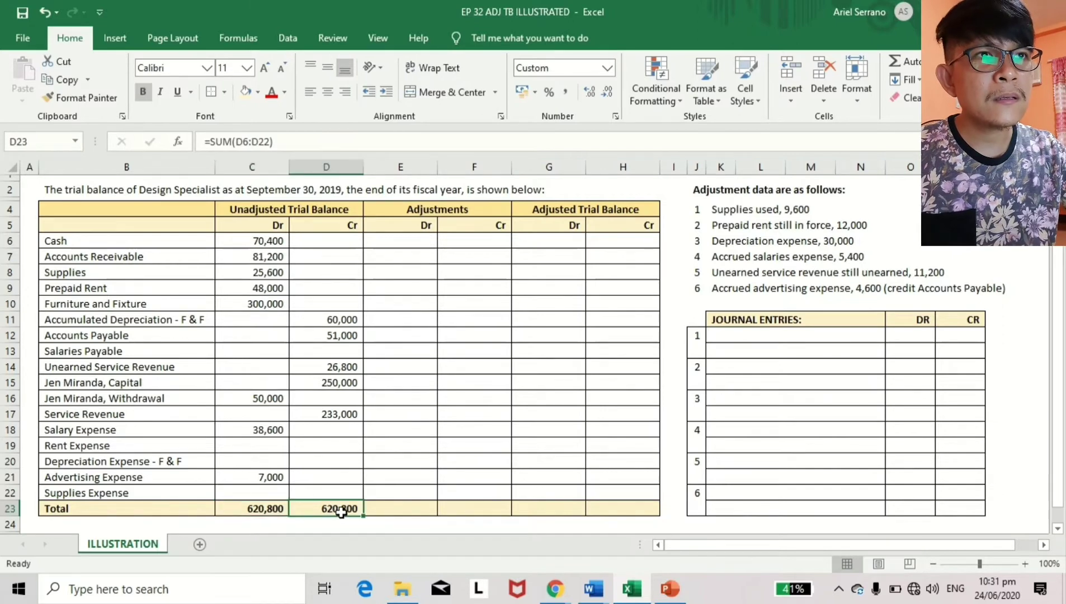
click(431, 141)
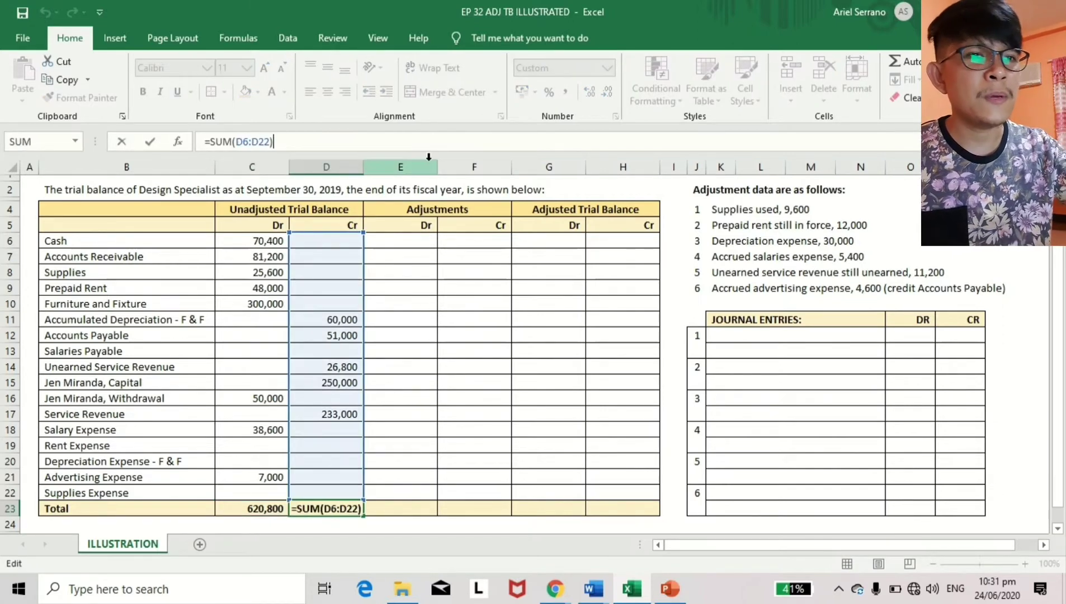
key(Return)
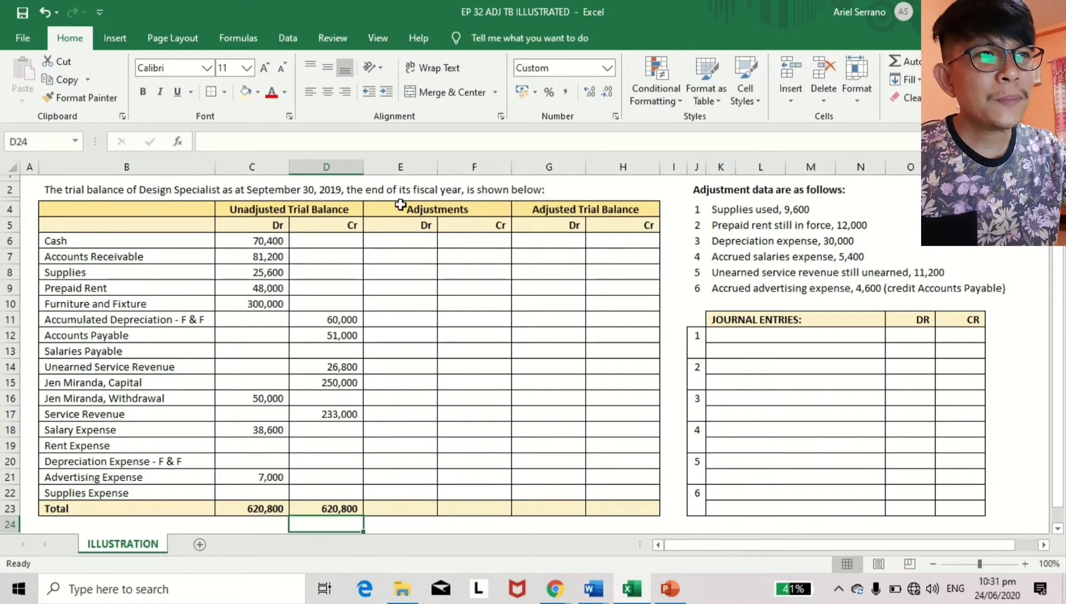
Review the Adjustments and Adjusted Trial Balance columns from their headings to the Total row
drag(401, 208, 409, 511)
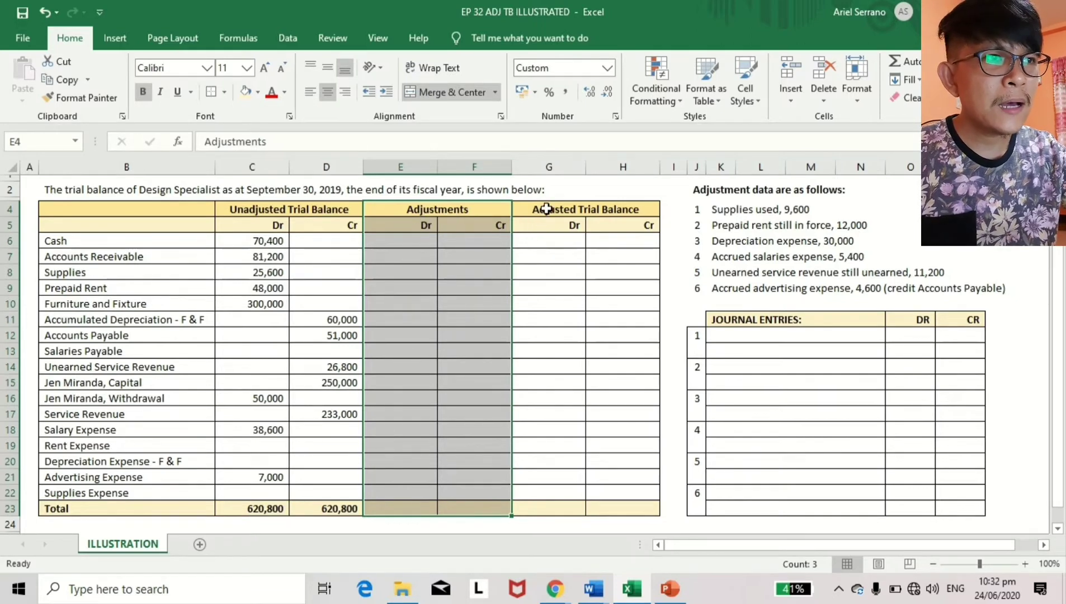
drag(546, 208, 547, 504)
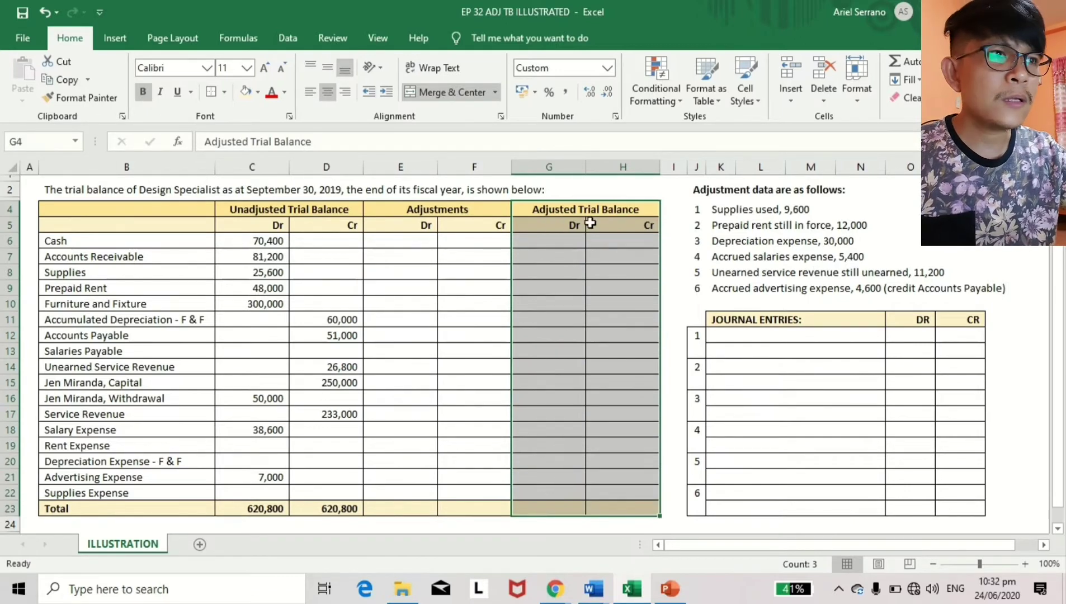
click(613, 227)
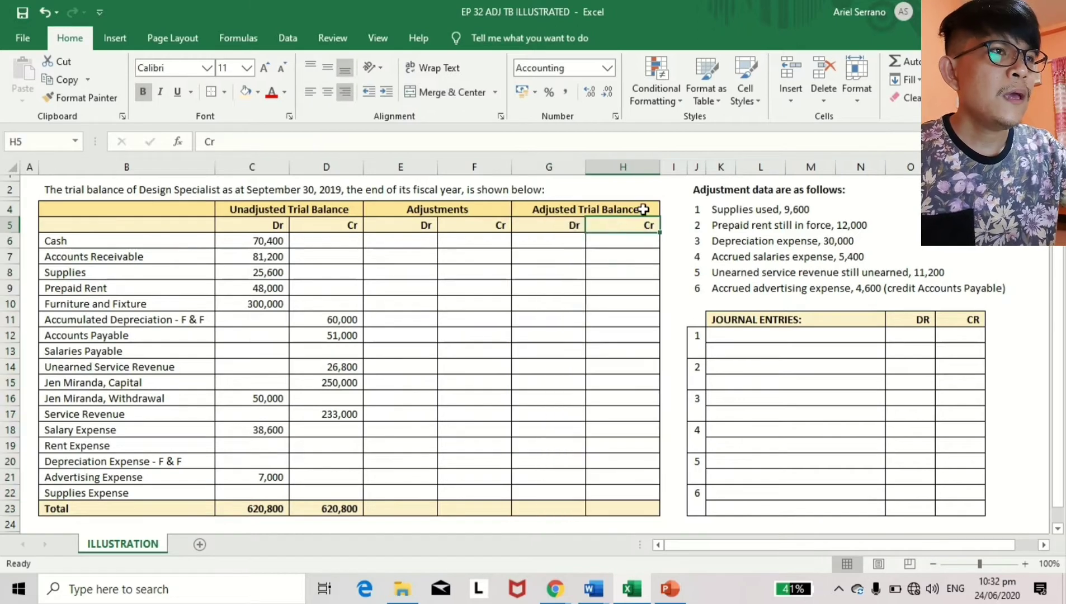
Examine the six numbered adjustment data items, from supplies used to accrued advertising expense
click(697, 191)
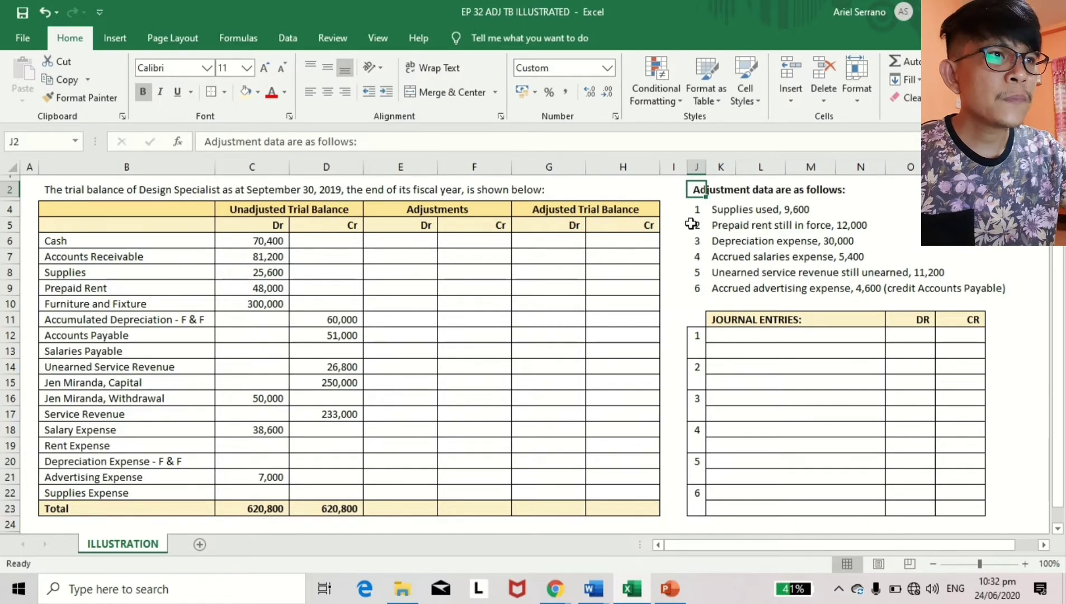
drag(704, 212, 697, 279)
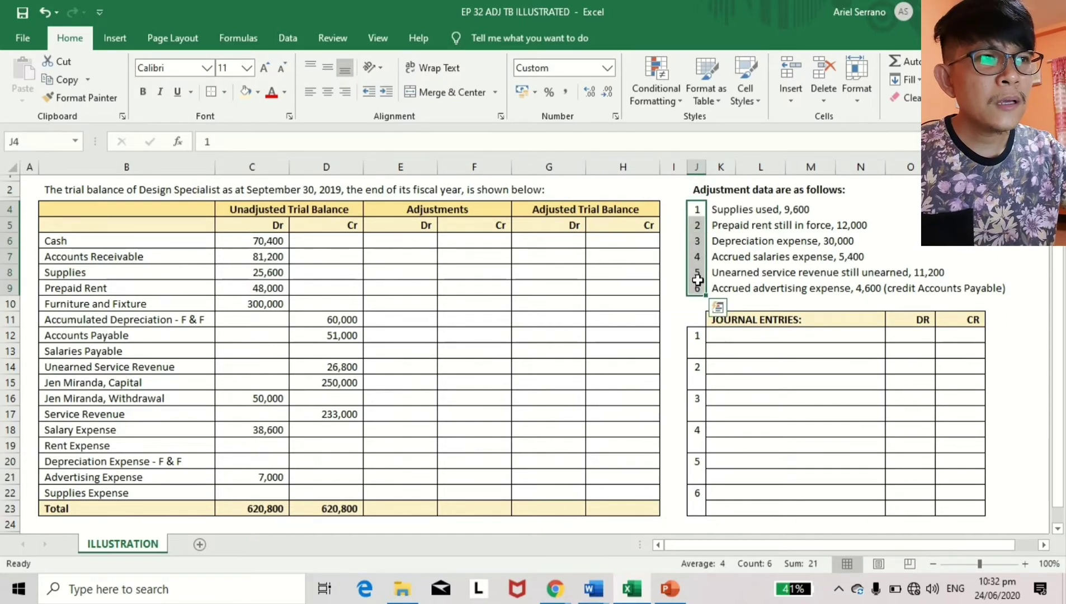
click(715, 213)
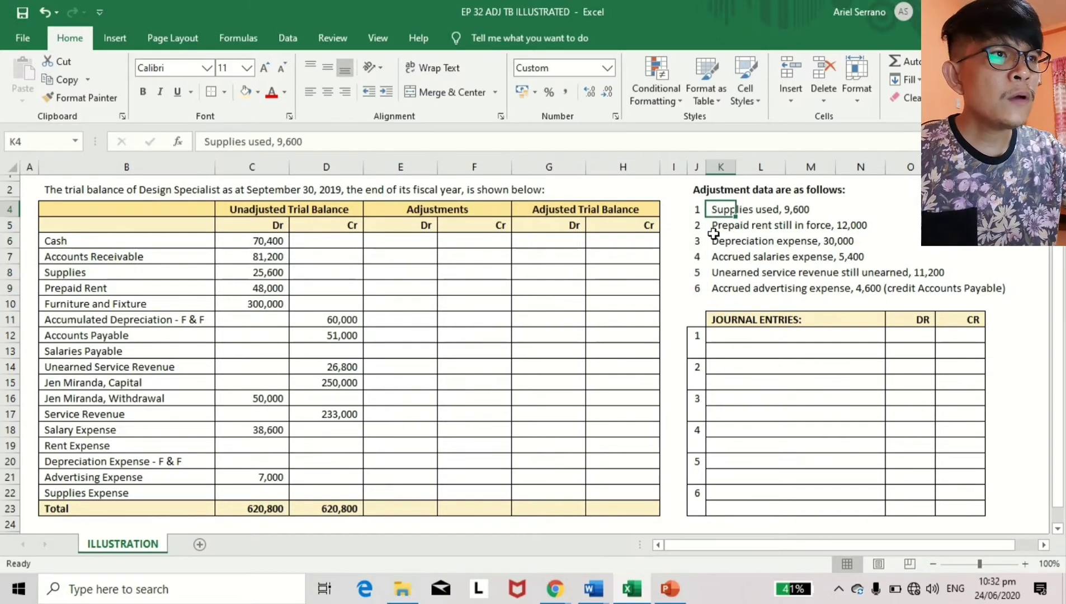
click(716, 227)
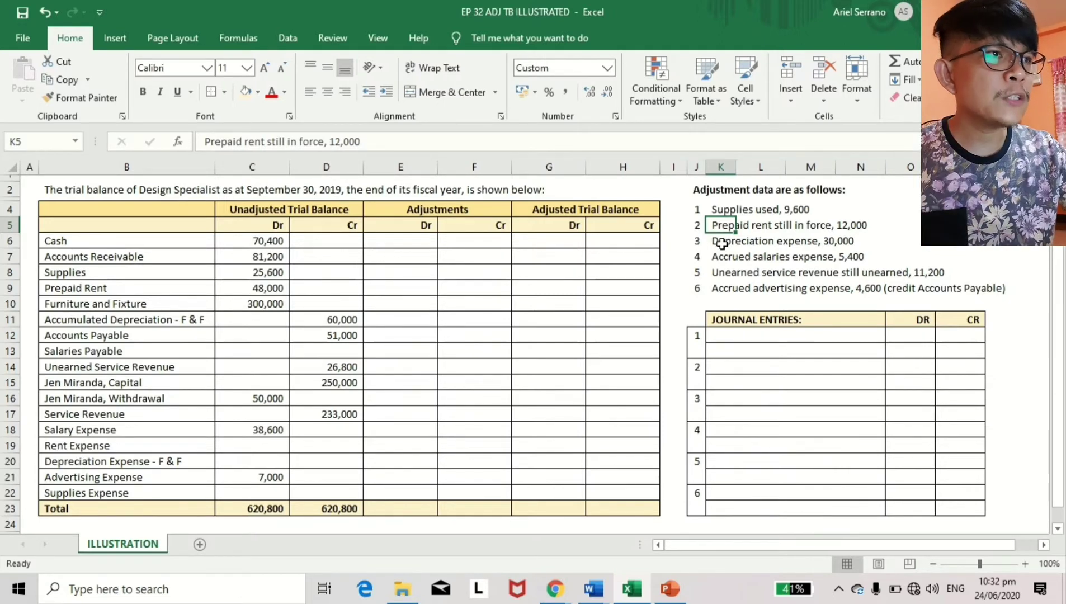
click(720, 245)
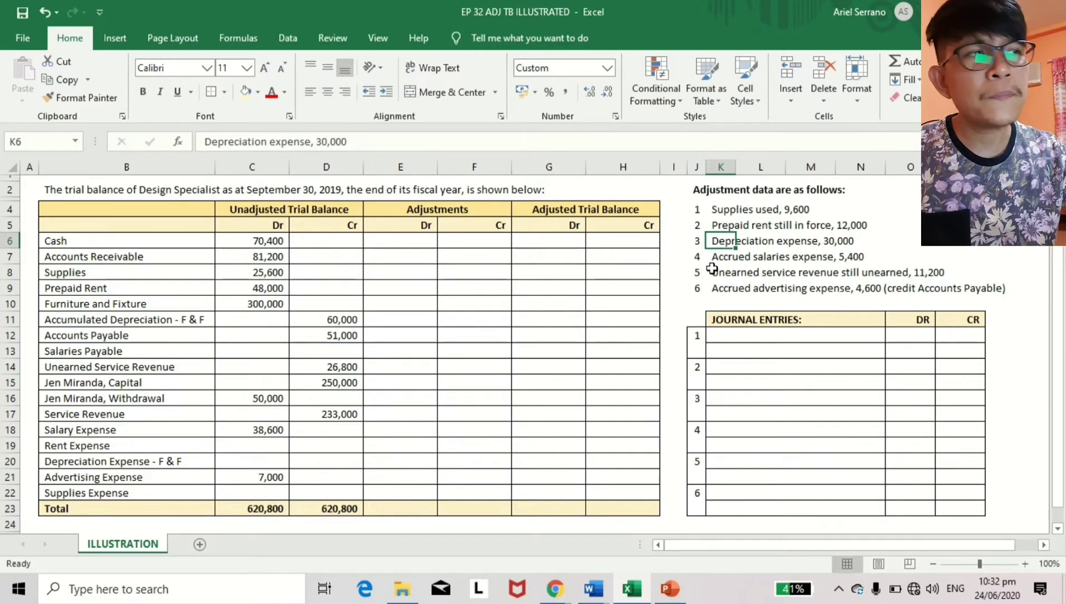
click(718, 258)
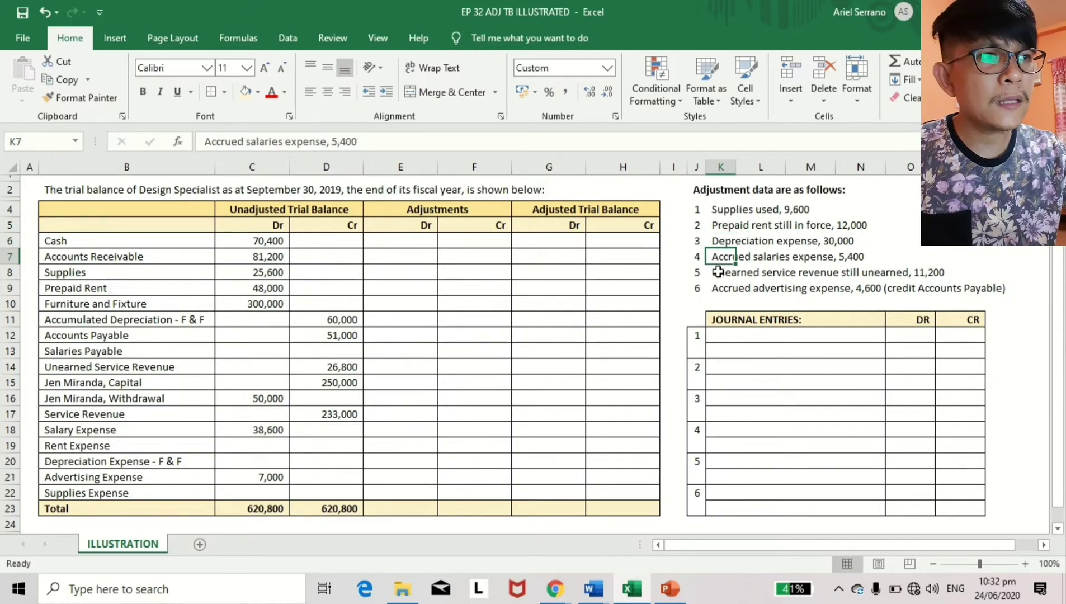
click(718, 275)
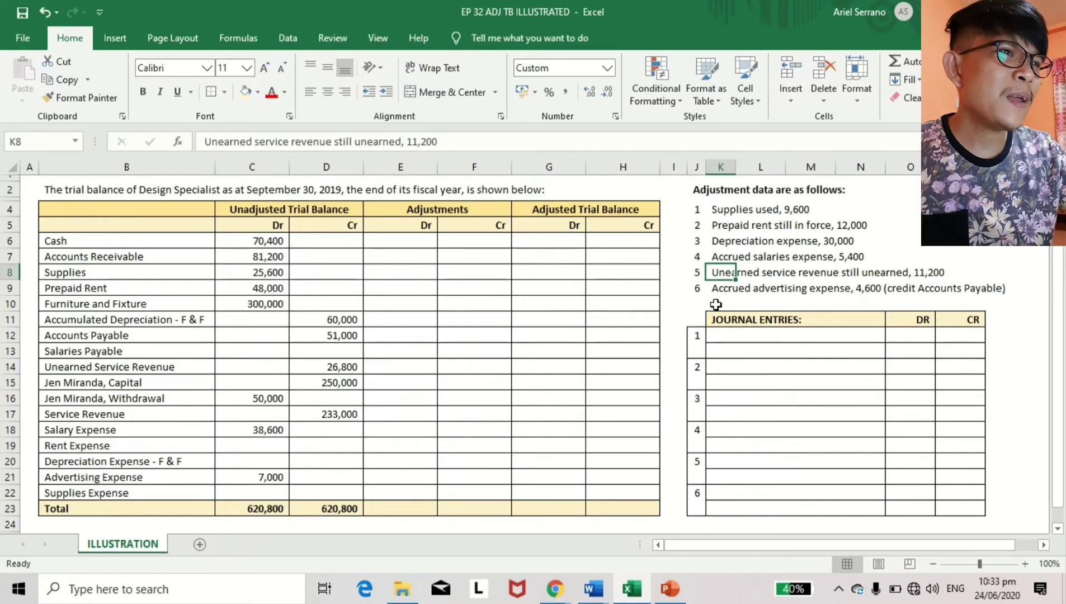
click(713, 287)
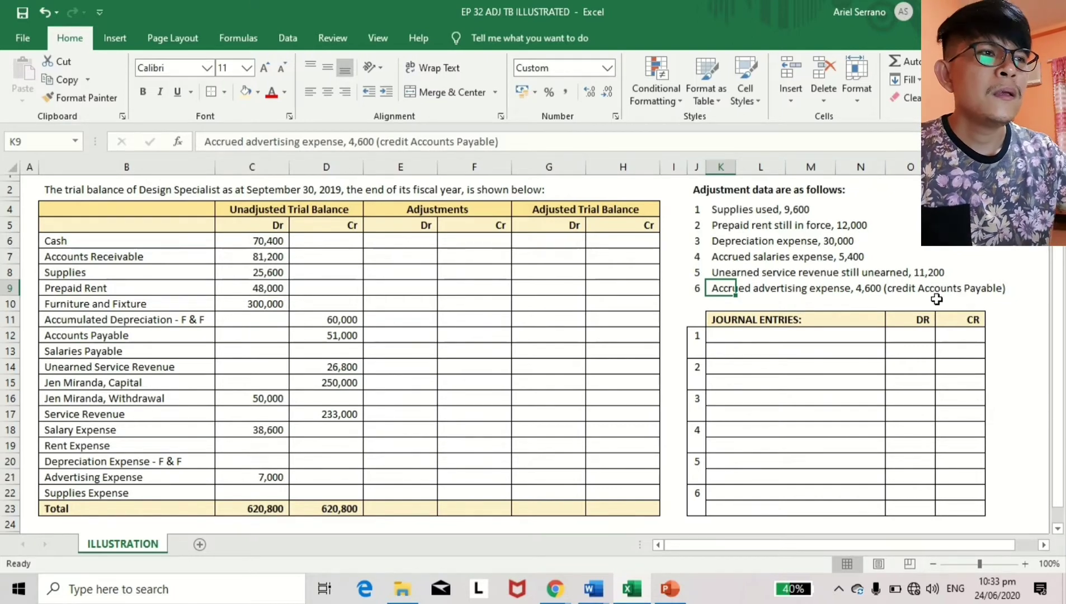
Change the heading of the journal entries table to "ADJUSTING JOURNAL ENTRIES:"
drag(699, 319, 945, 509)
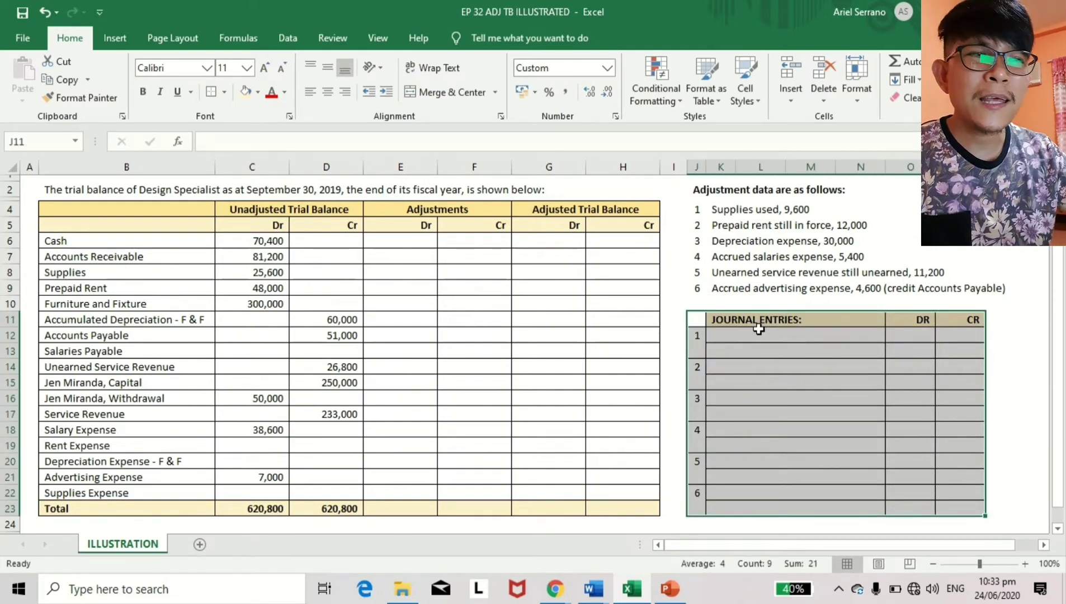
click(722, 321)
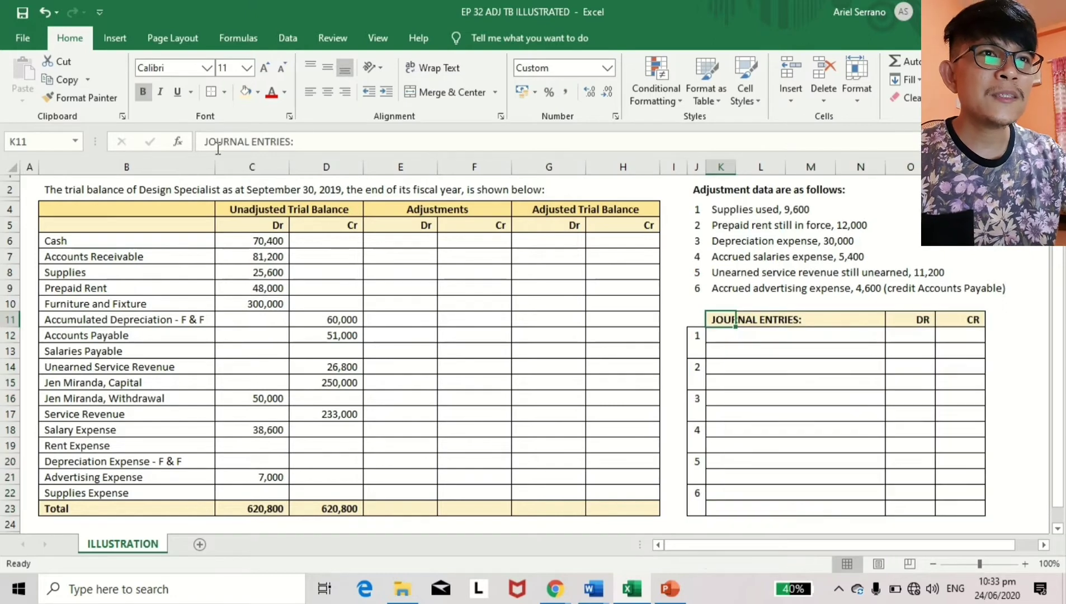
click(203, 139)
key(Caps_Lock)
text(AD)
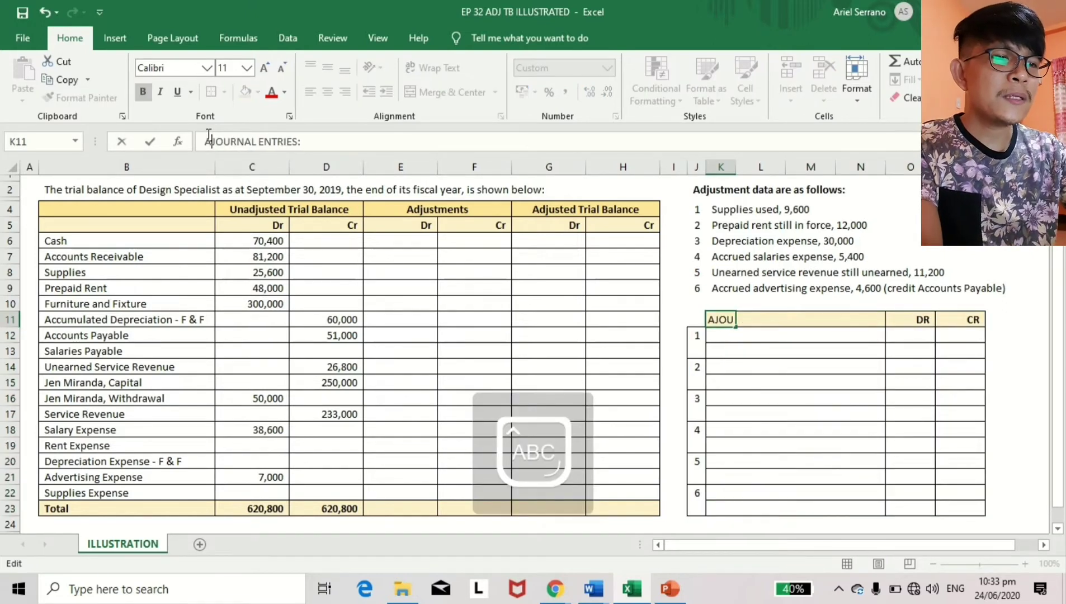
text(JUSTING)
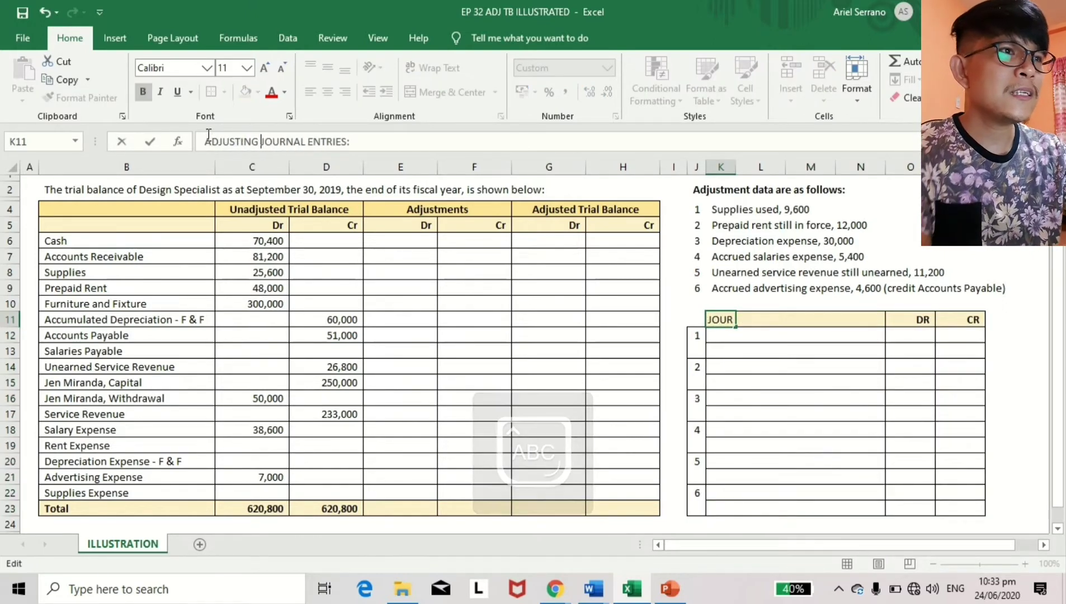
key(Return)
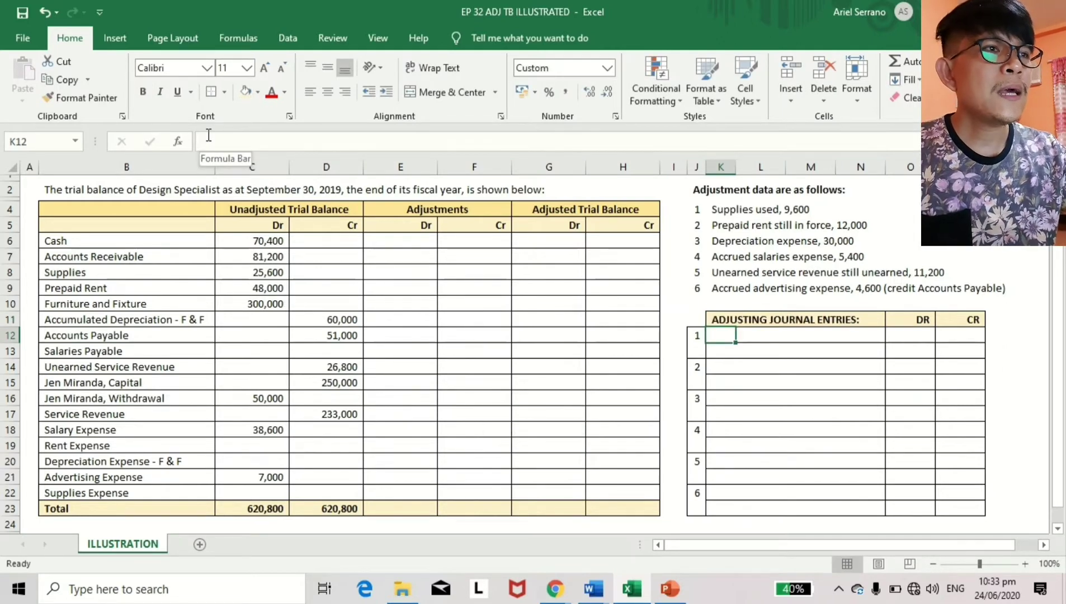
Enter Supplies Expense and, indented on the row below, Supplies as the accounts of adjusting entry 1 for the supplies used
click(719, 210)
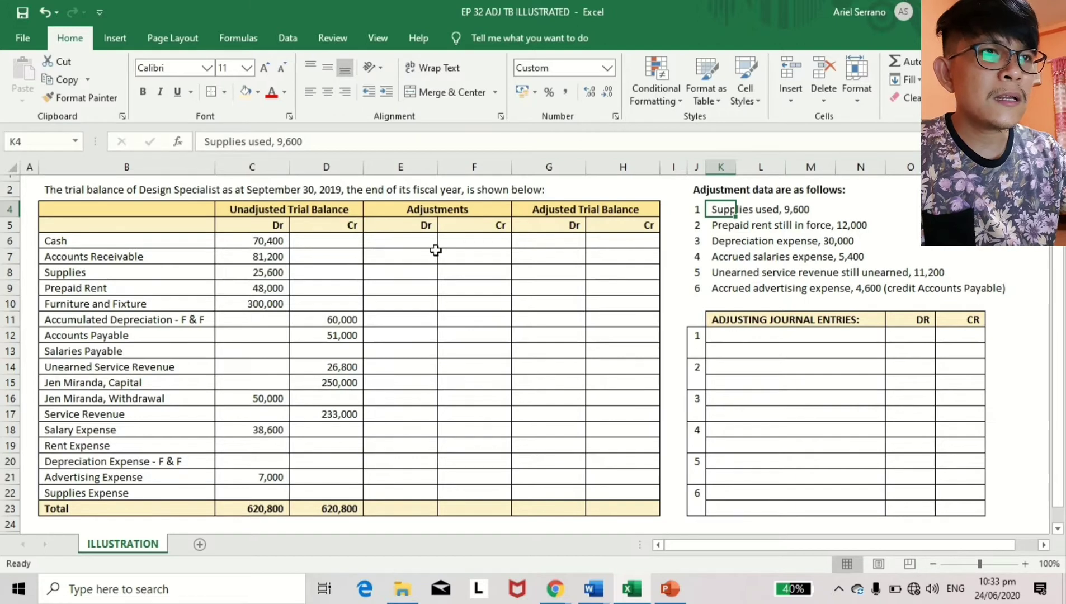
drag(400, 245, 449, 491)
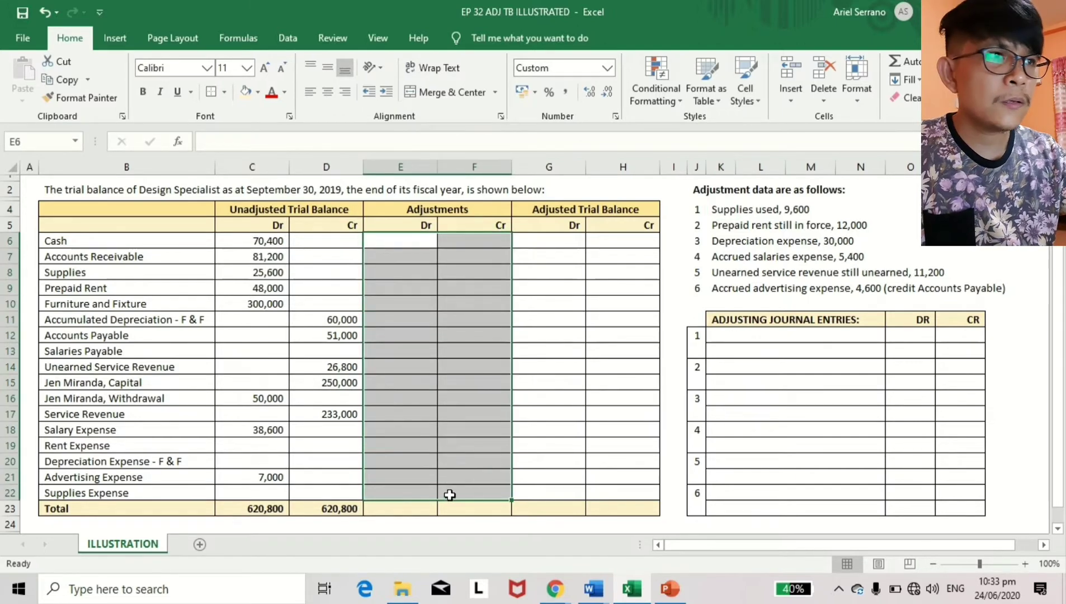
click(725, 211)
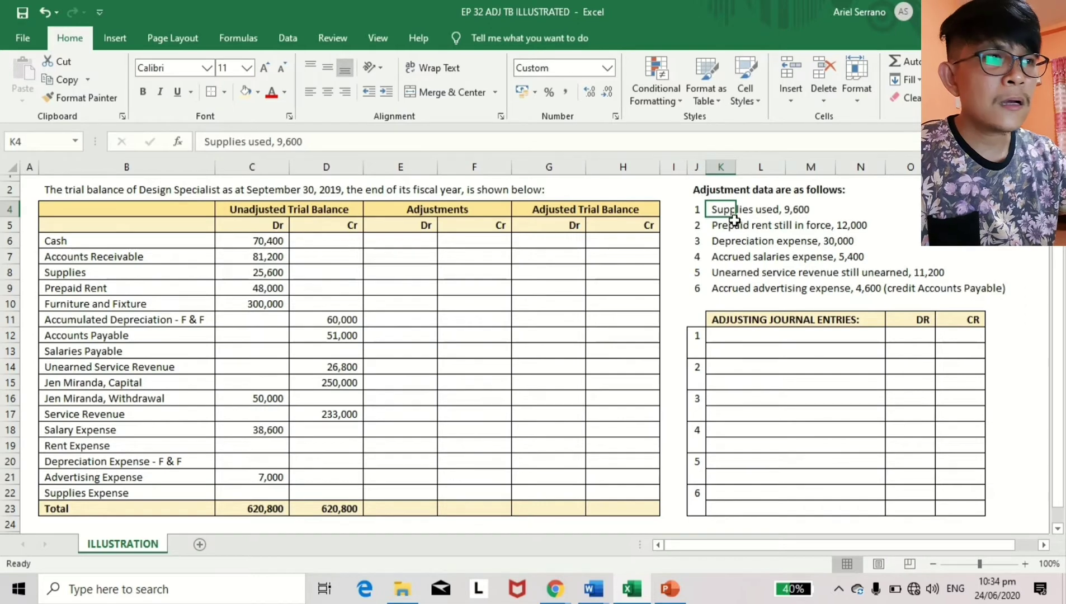
click(717, 331)
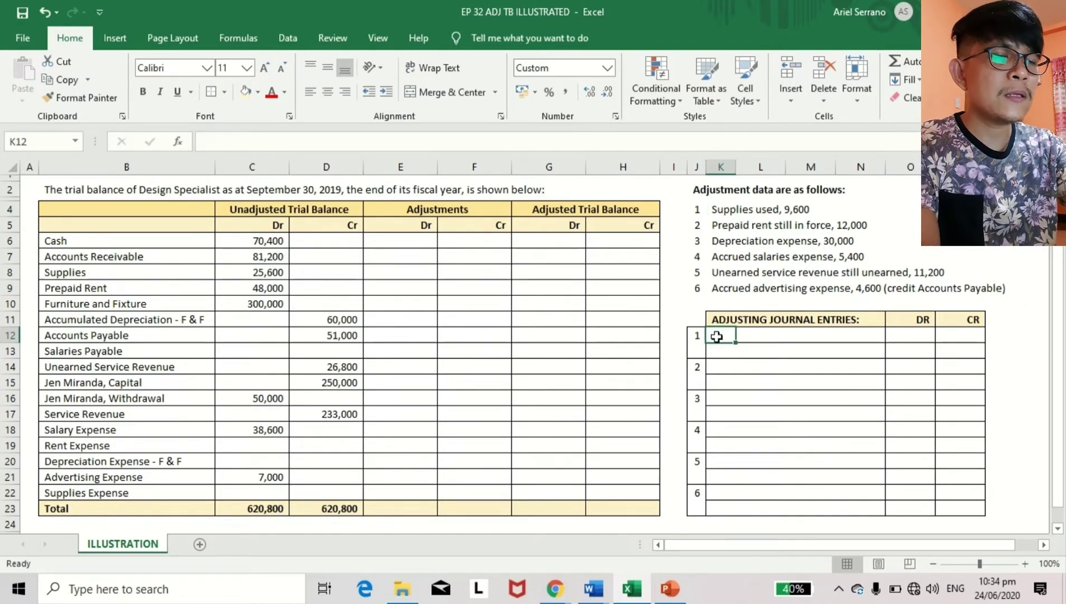
text(S)
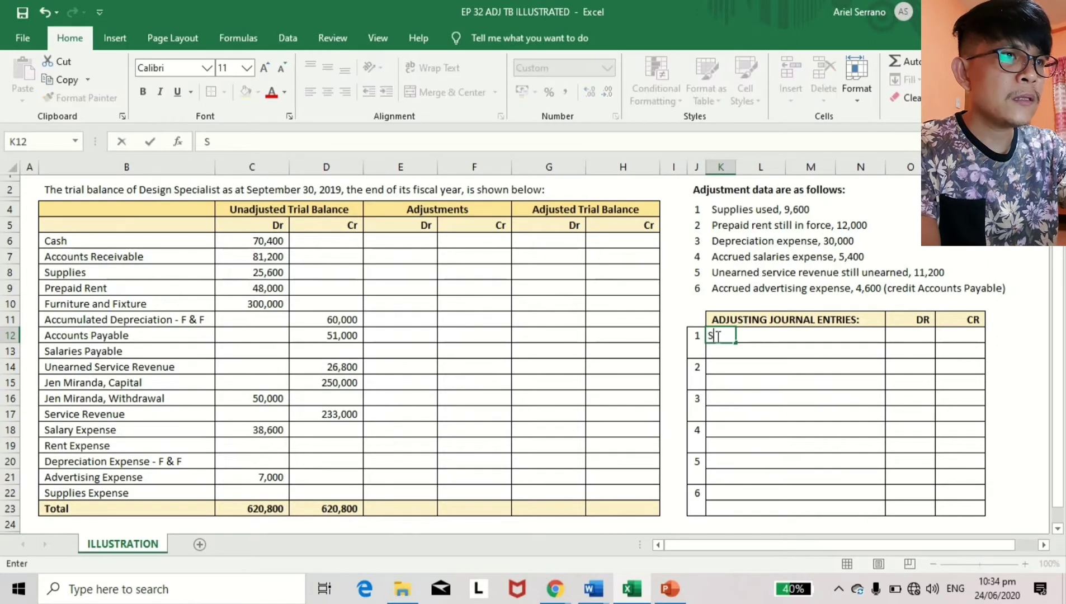
text(upplies Expense)
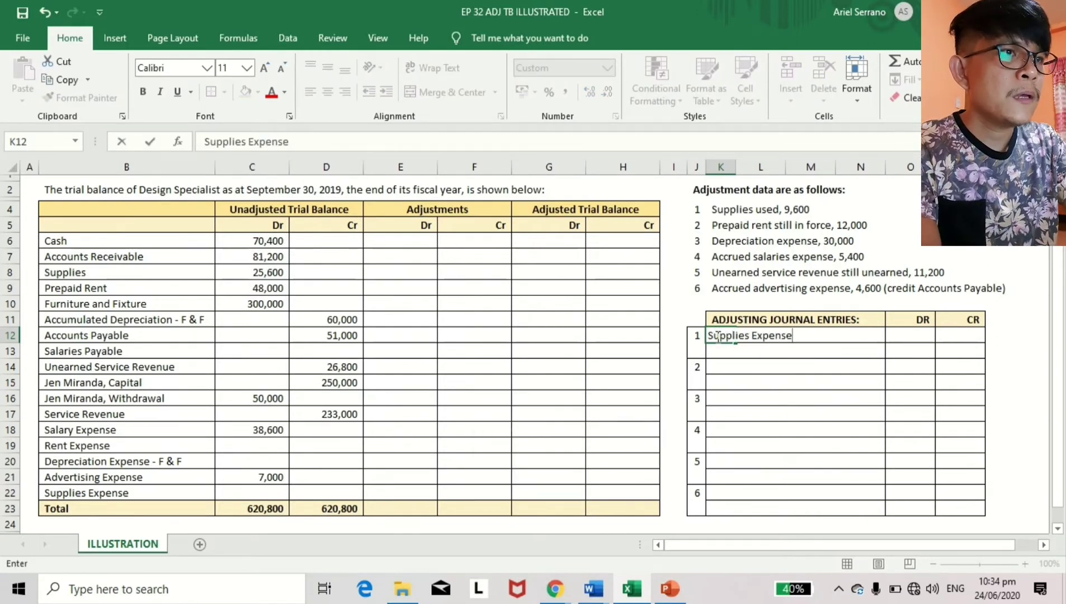
key(Return)
key(Right)
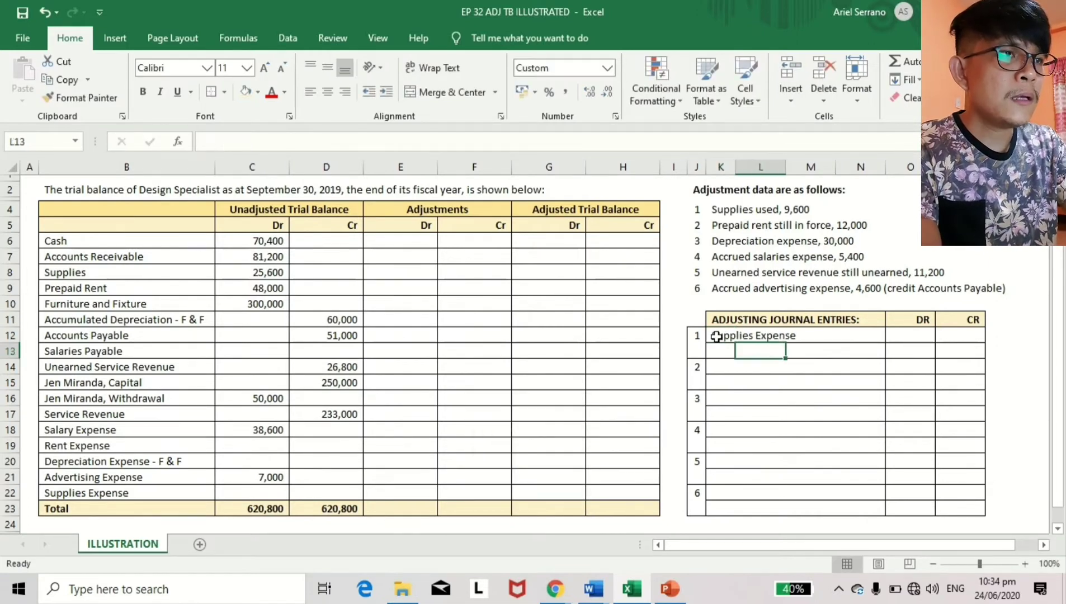
text(Supplies)
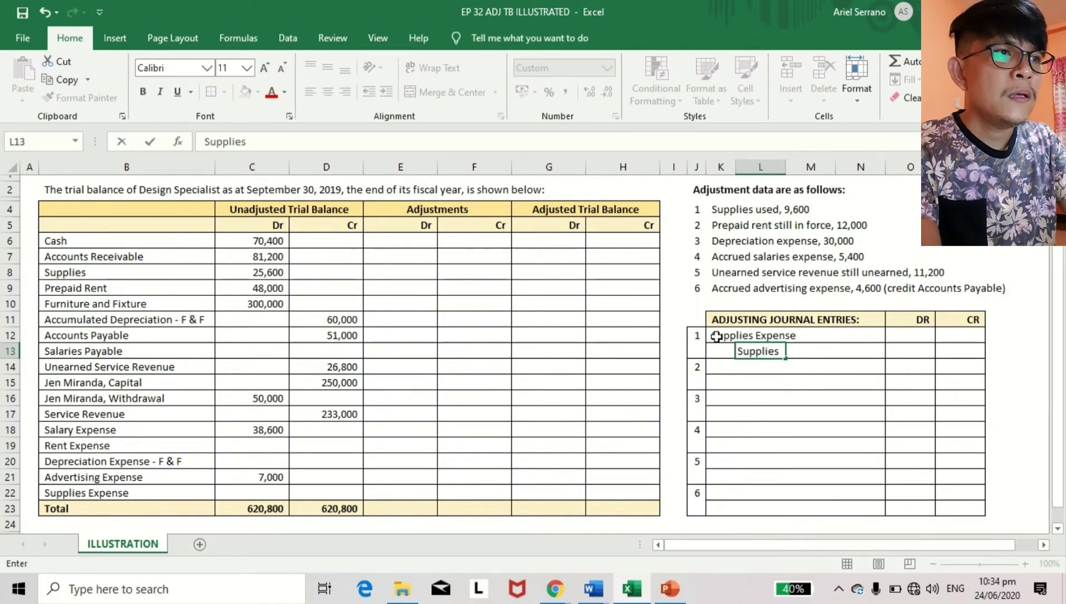
key(Return)
key(Up)
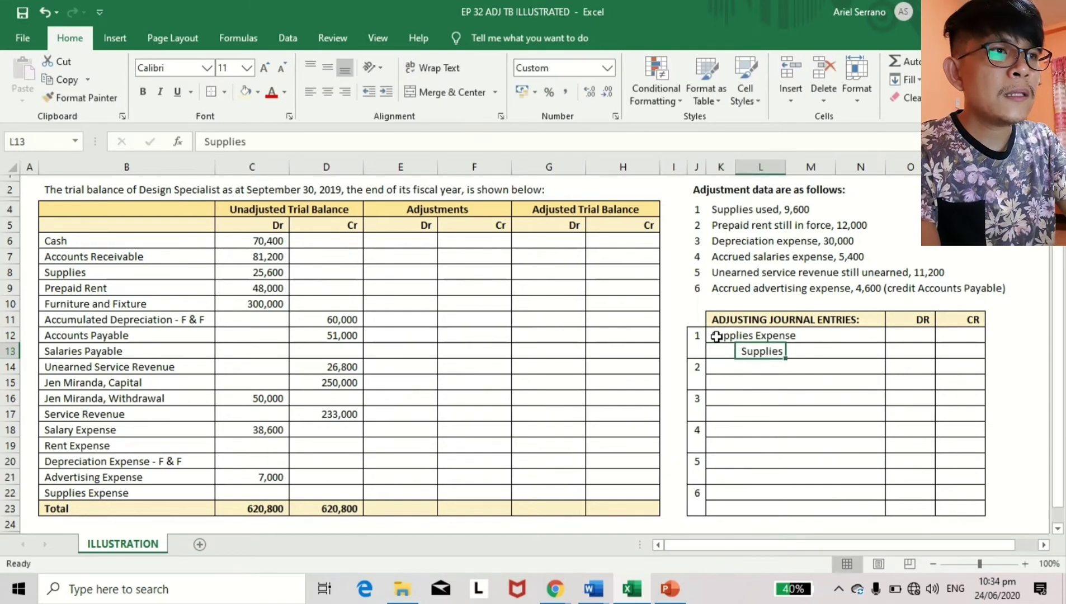
Compare the Supplies Expense and Supplies titles of entry 1 with the account titles listed in the trial balance
click(716, 337)
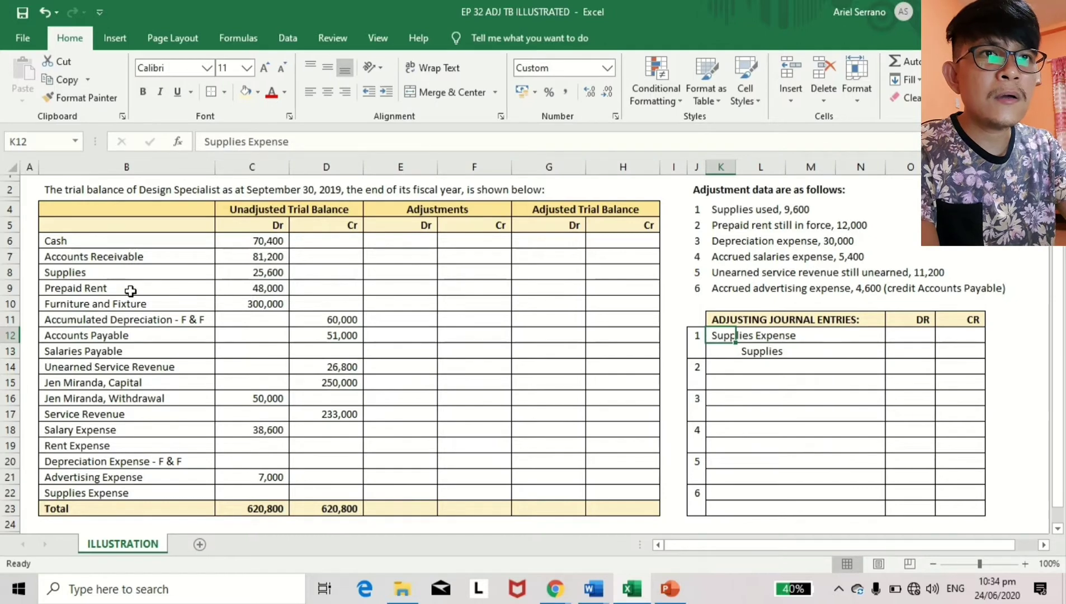
drag(90, 239, 102, 493)
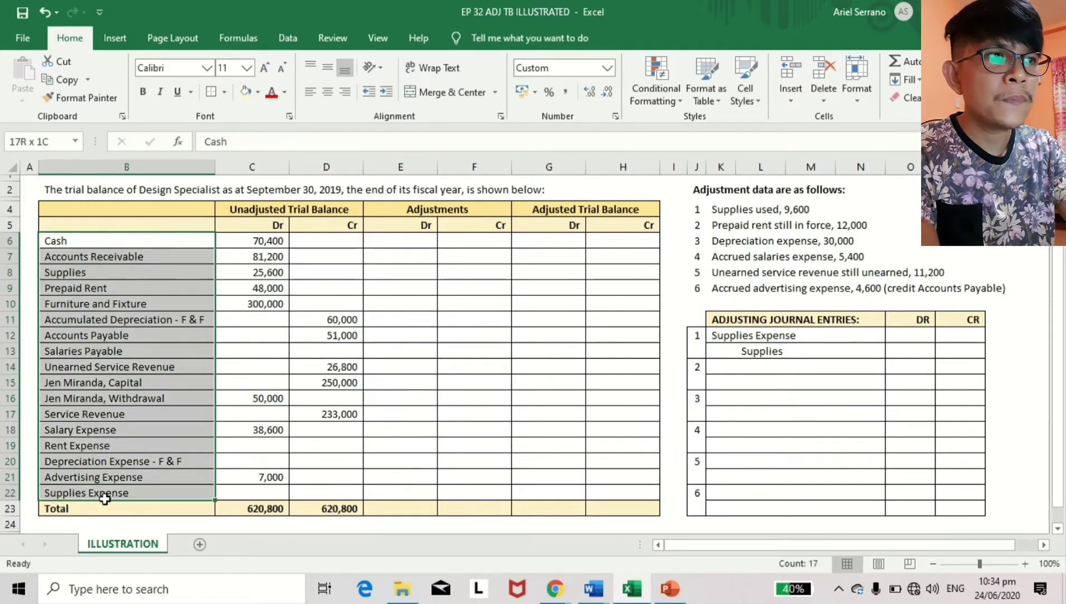
click(751, 339)
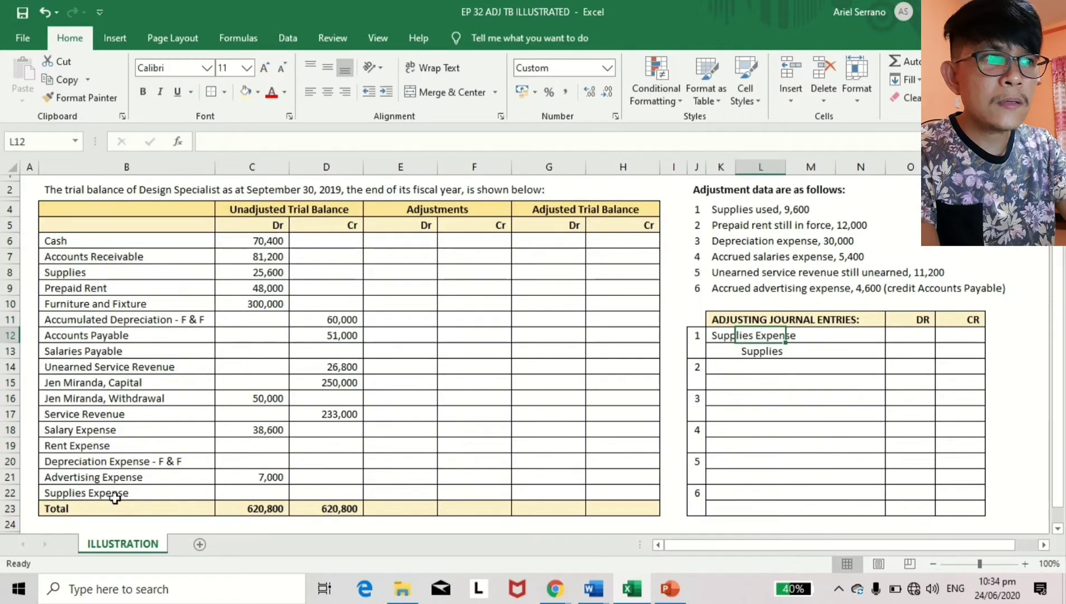
click(115, 494)
click(760, 353)
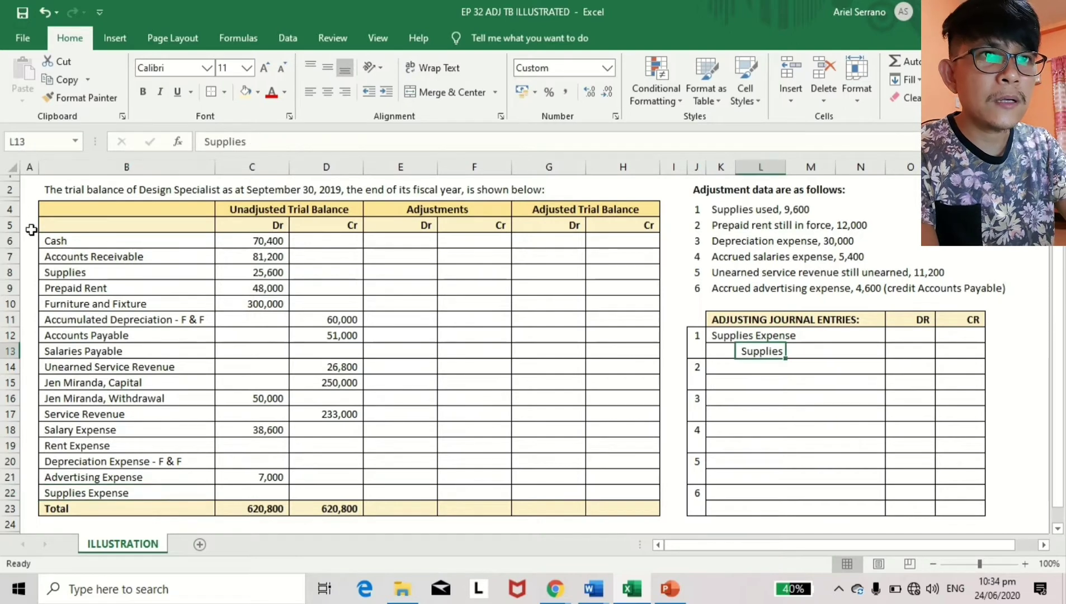
click(72, 271)
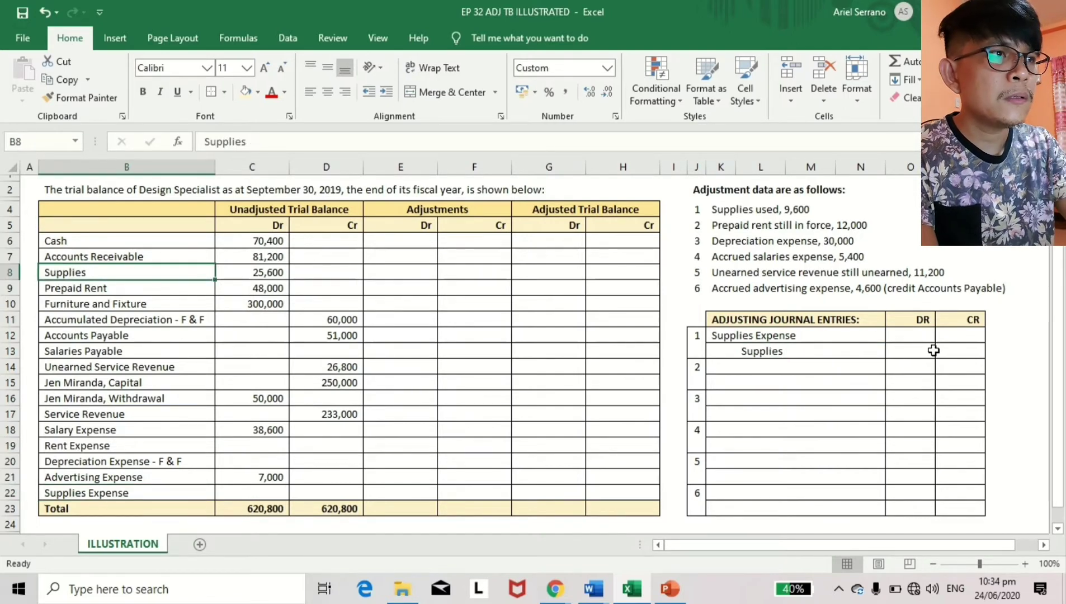
Record 9,600 as the debit to Supplies Expense and 9,600 as the credit to Supplies in adjusting entry 1
click(917, 334)
text(9600)
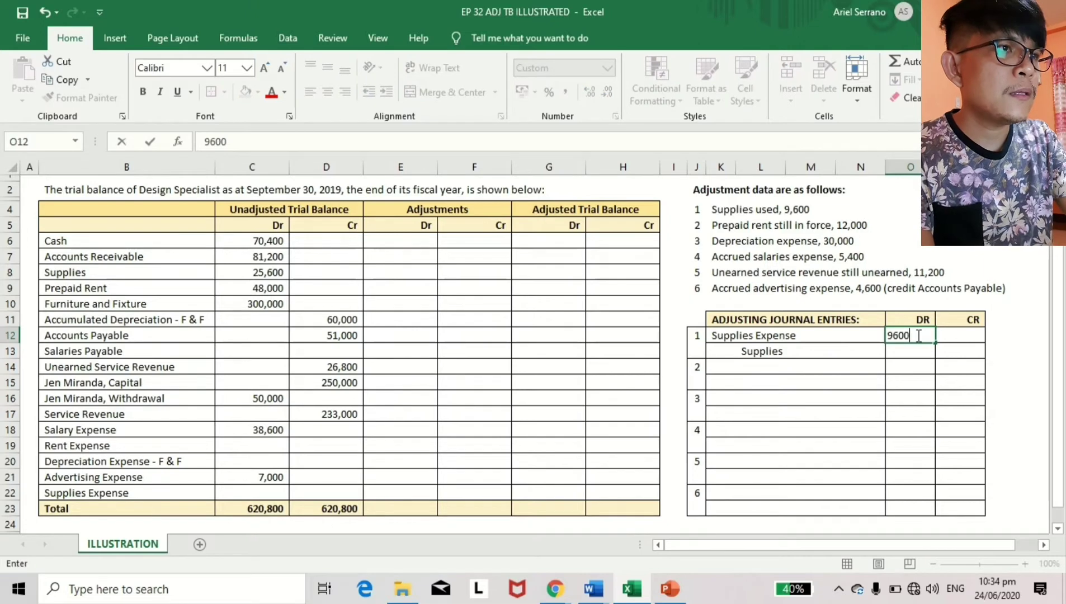
key(Return)
key(Right)
text(9600)
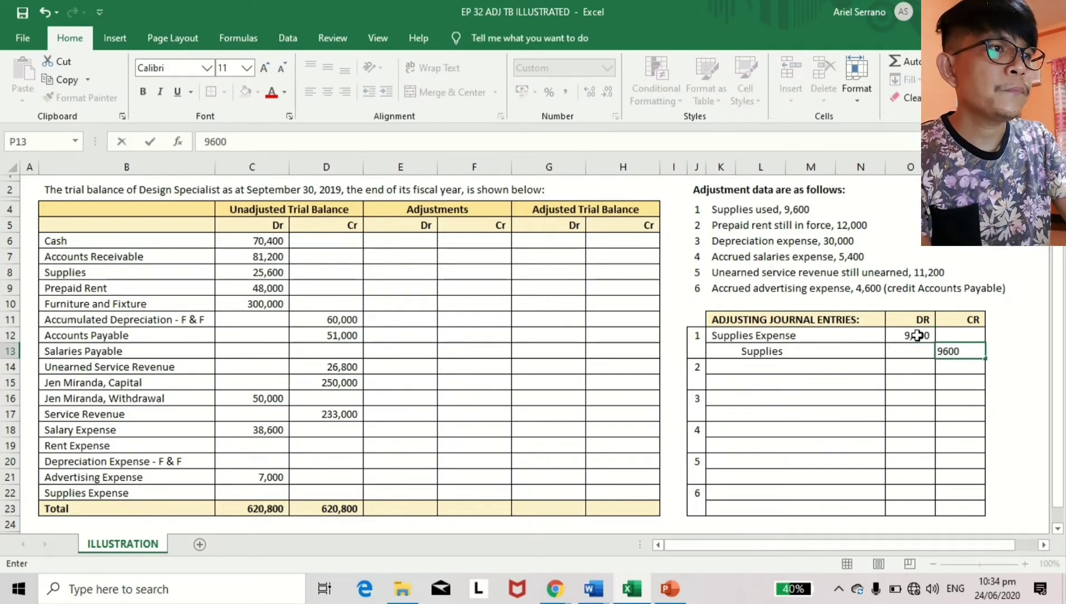
key(Return)
key(Left)
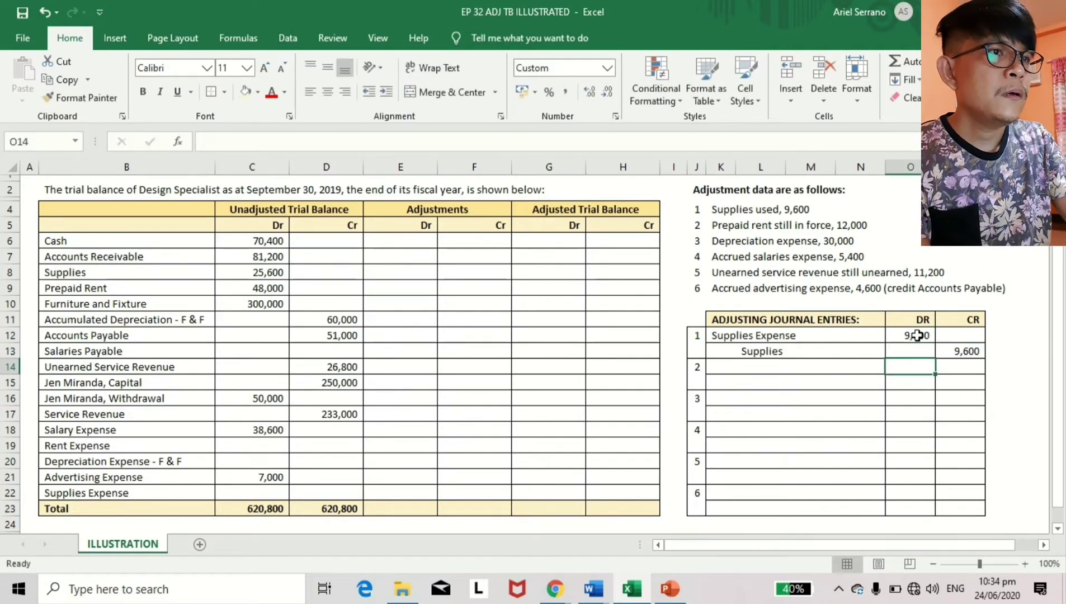
Review the Supplies line of entry 1 and the DR and CR columns of the adjusting journal entries table
key(Up)
key(Left)
key(Left)
key(Left)
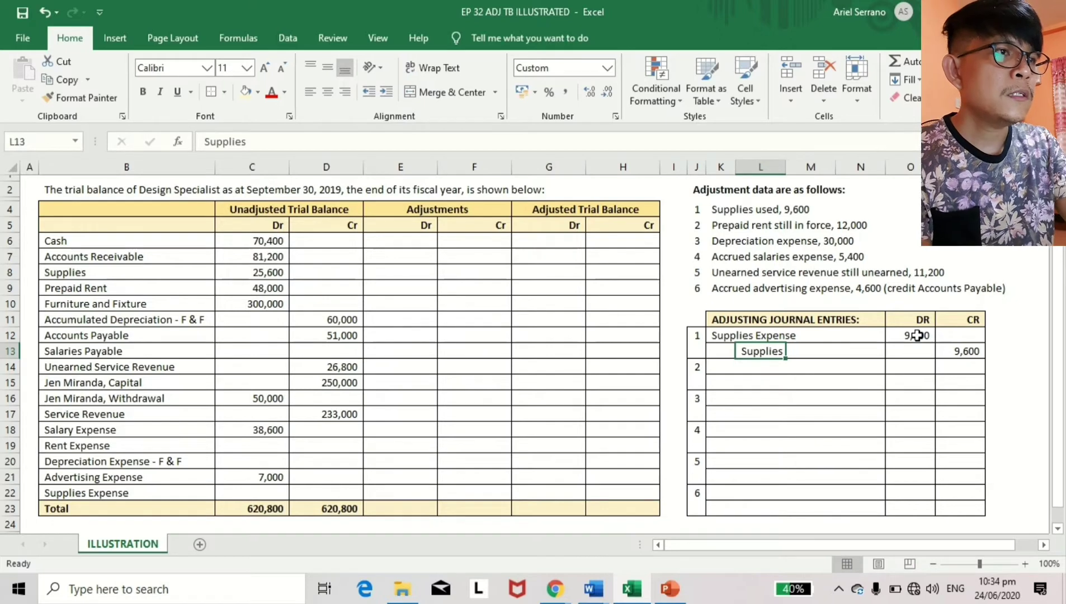
drag(910, 320, 920, 506)
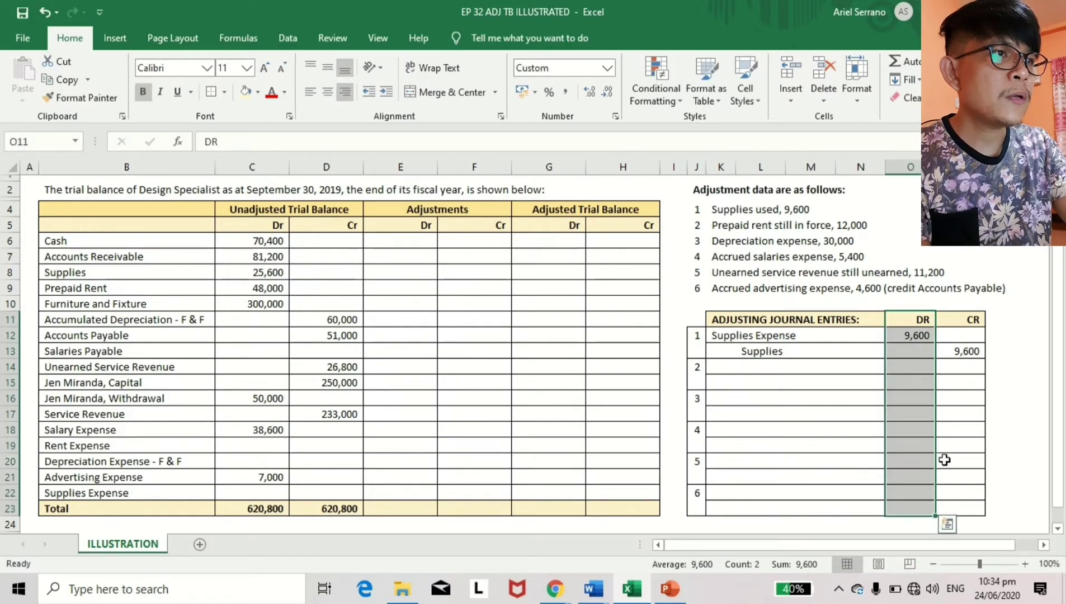
drag(952, 318, 950, 510)
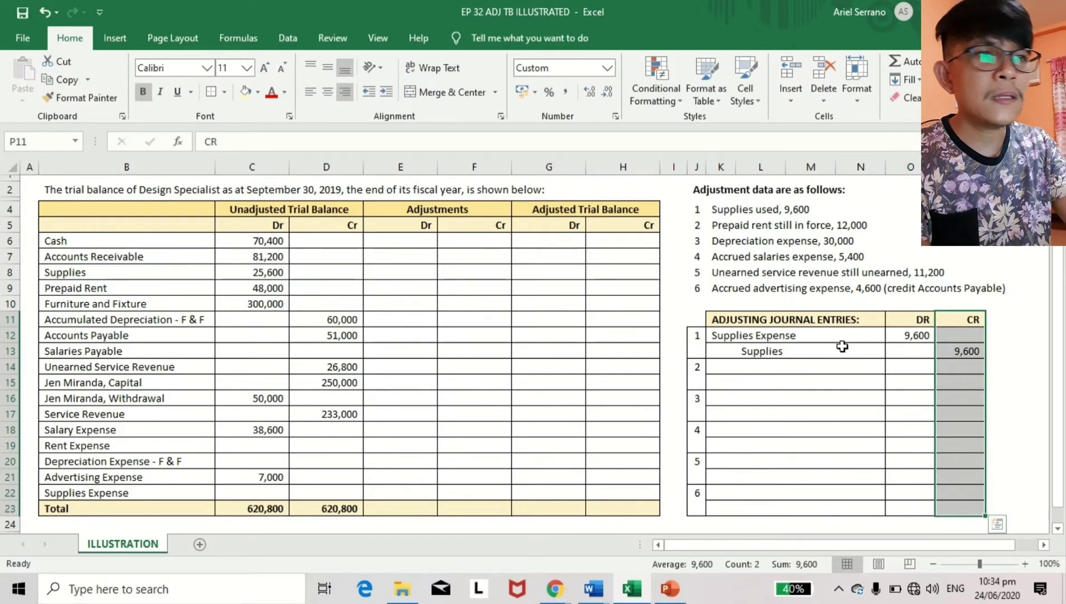
click(906, 351)
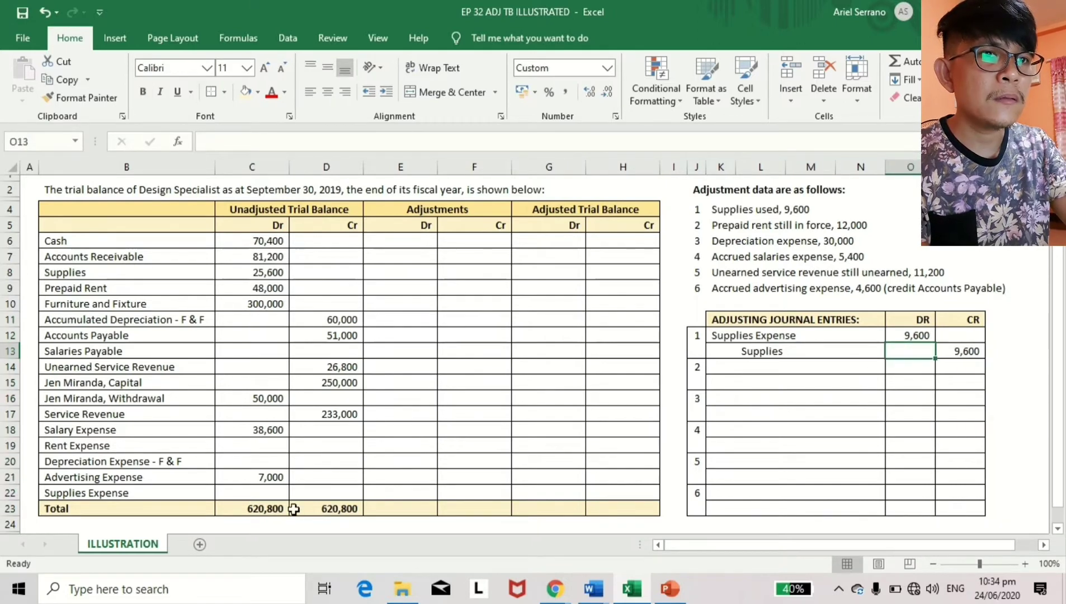
Post the 9,600 debit of adjusting entry 1 to Supplies Expense in the Adjustments Dr column
click(286, 491)
key(Right)
key(Right)
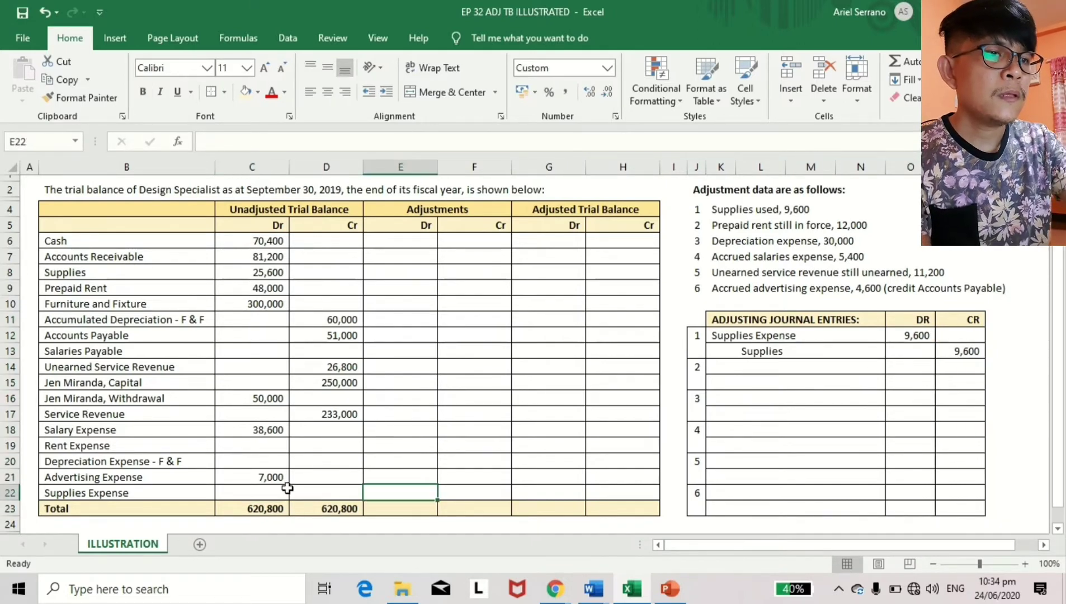
text(9600)
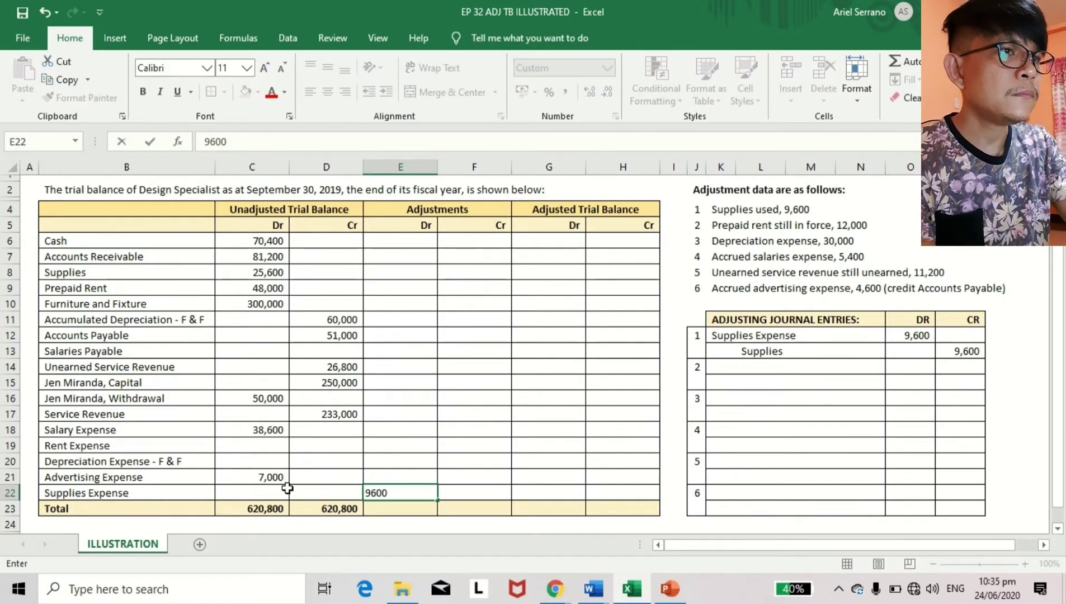
key(Tab)
Post the 9,600 credit of adjusting entry 1 to Supplies in the Adjustments Cr column
key(Up)
key(Up)
key(Up)
key(Up)
key(Up)
key(Up)
key(Up)
key(Up)
key(Up)
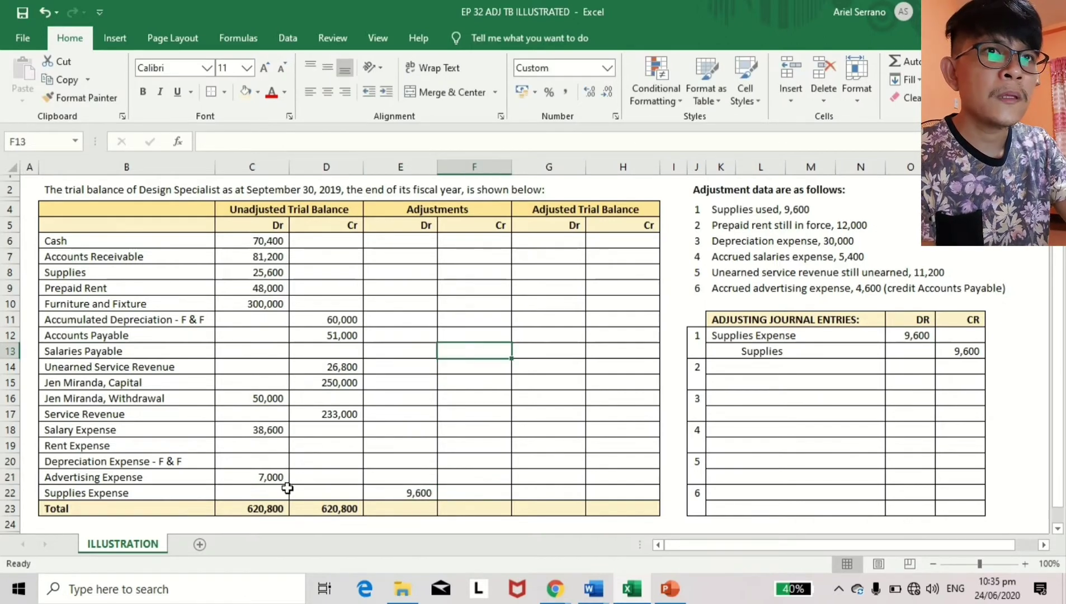
key(Up)
key(Up)
key(Up)
key(Up)
key(Up)
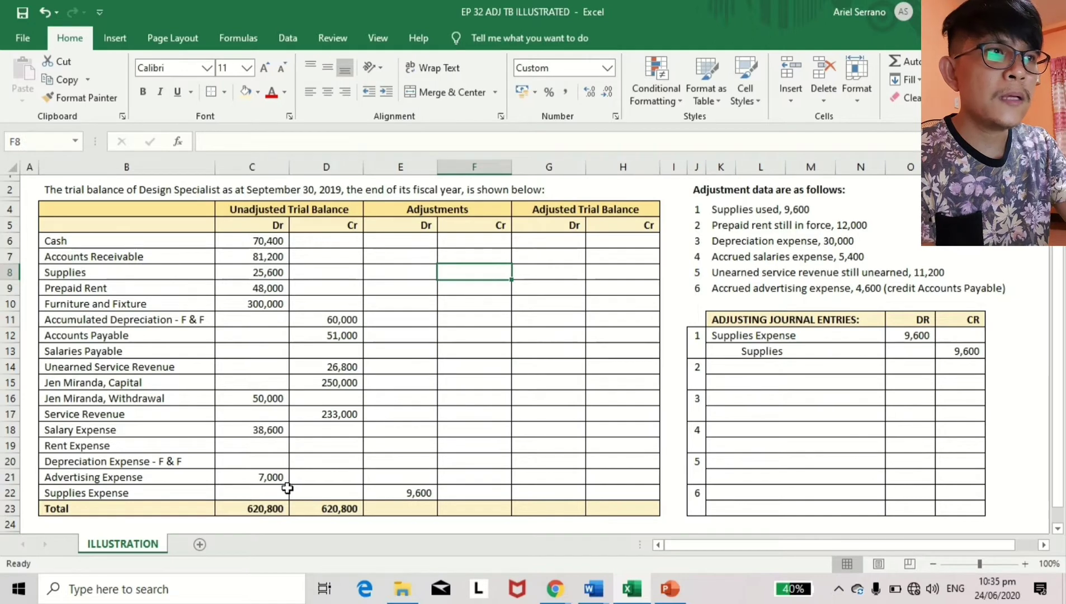
text(9600)
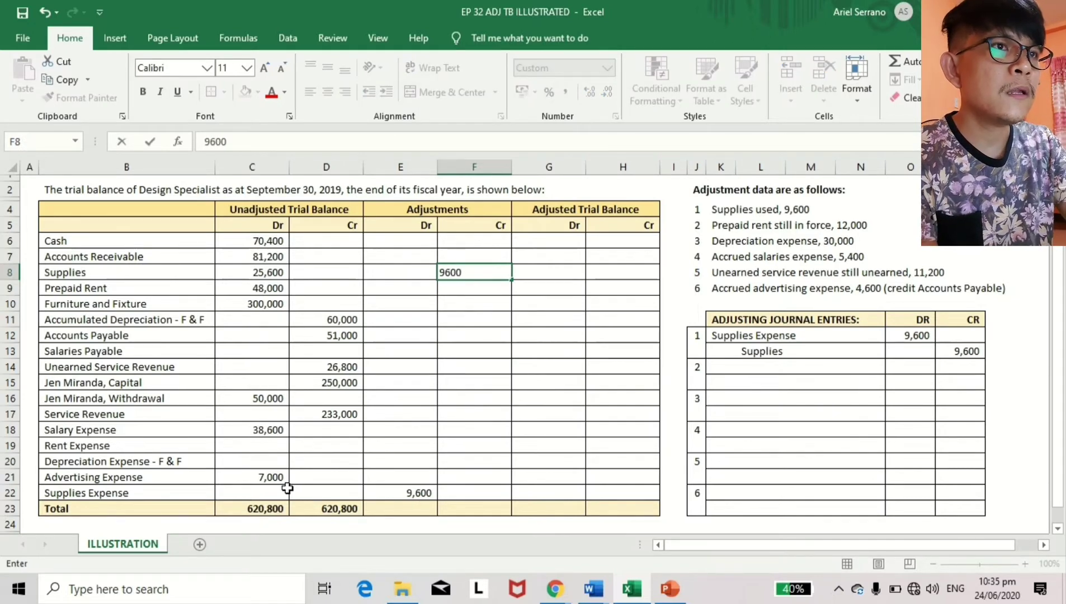
key(ctrl+Return)
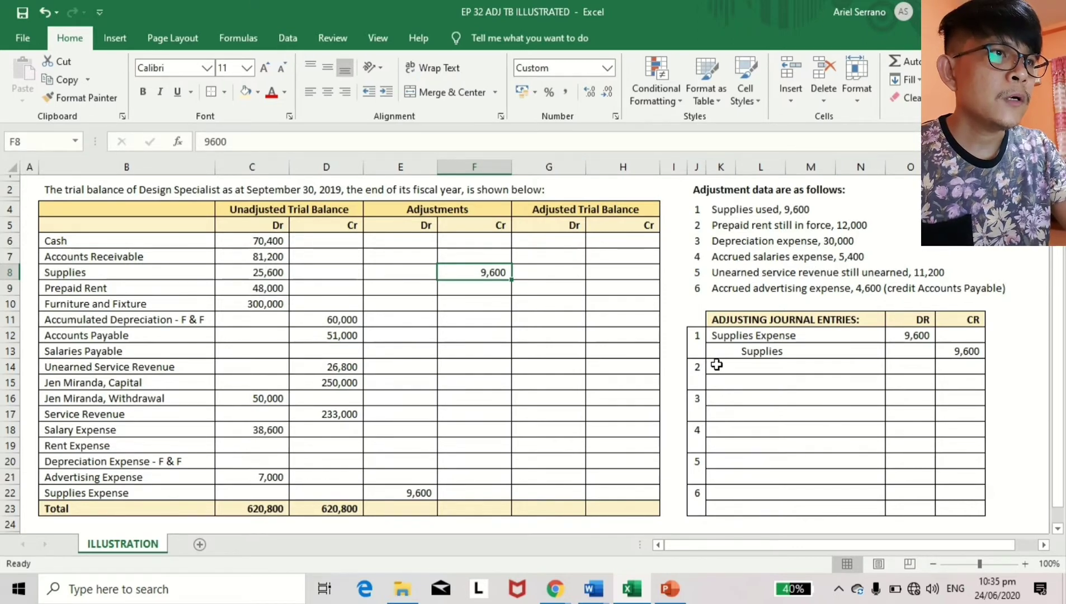
Shade the number cells of adjusting entry 1 and its two posted 9,600 amounts in the Adjustments columns light green
click(698, 339)
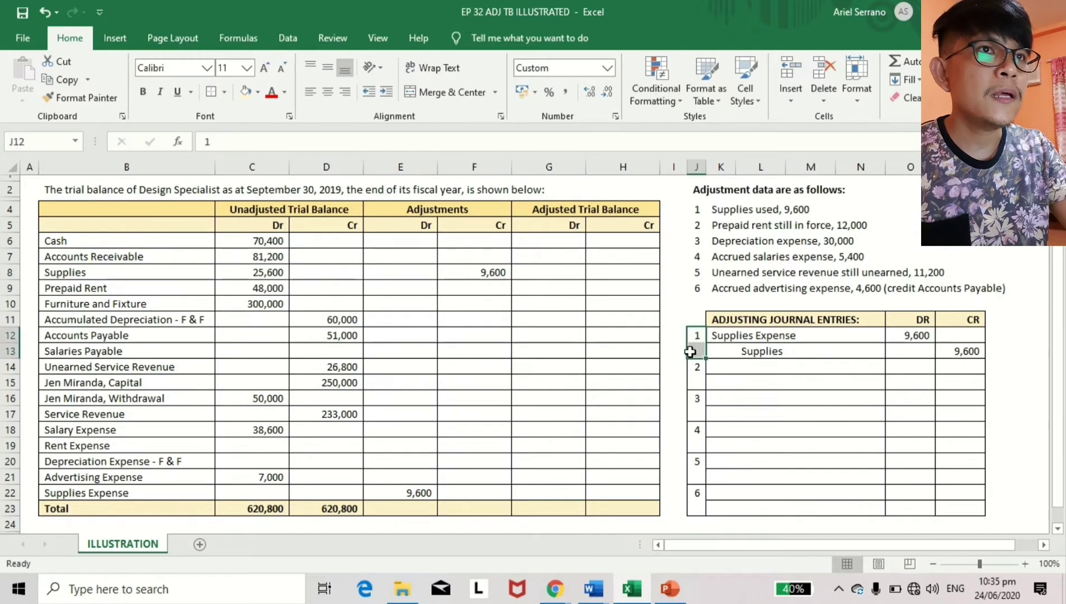
click(246, 92)
click(257, 91)
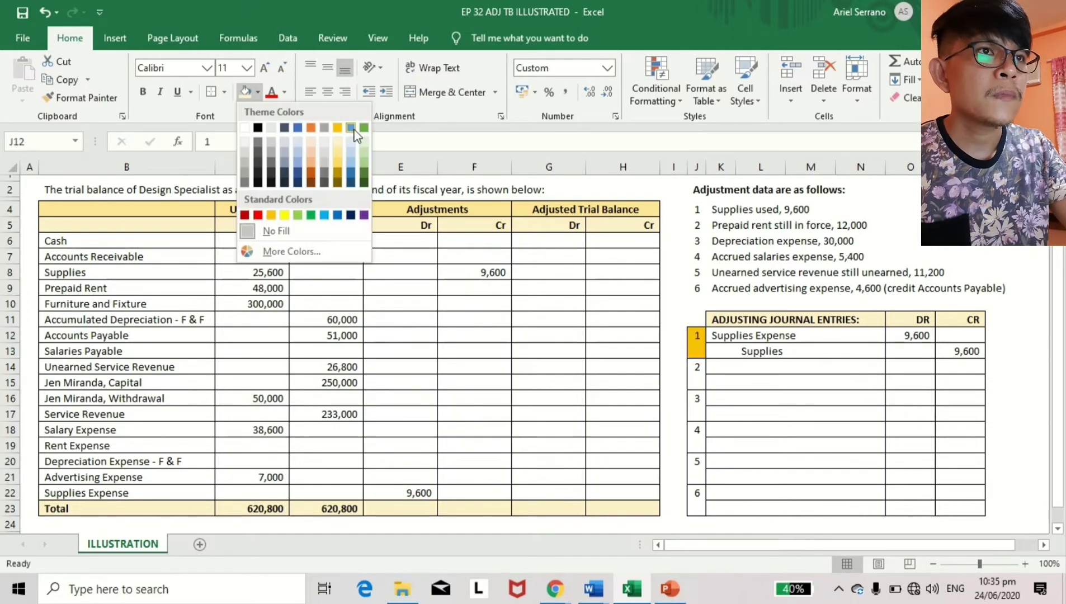
click(364, 151)
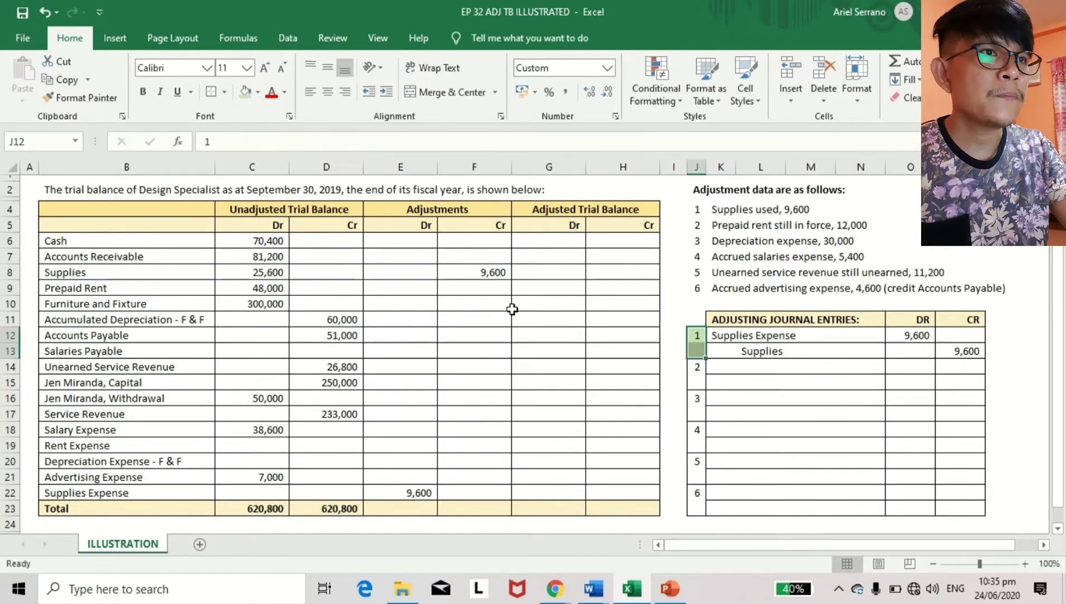
click(486, 272)
click(246, 92)
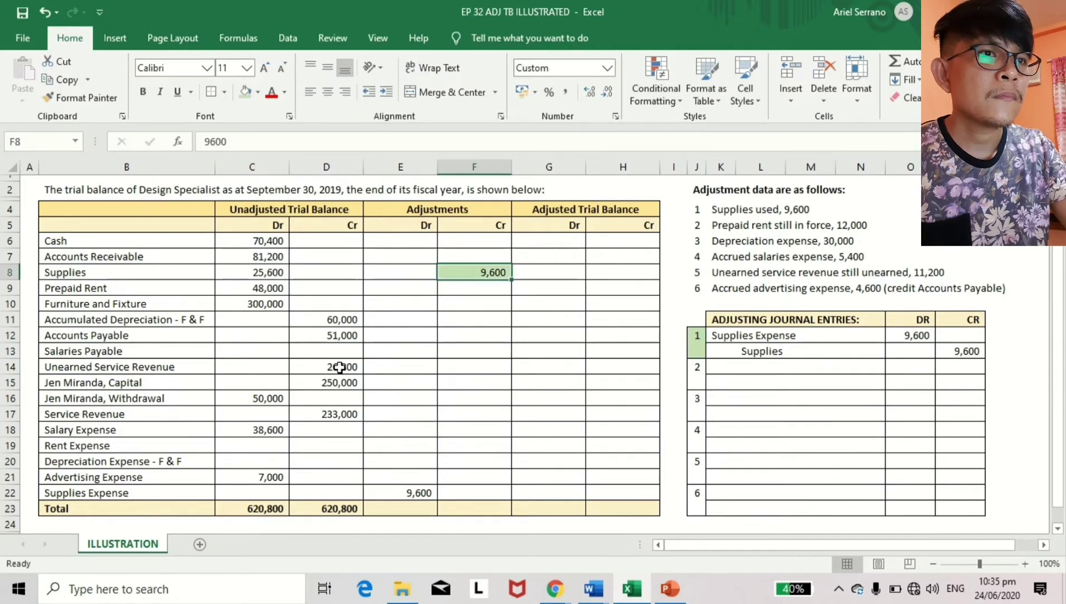
click(401, 492)
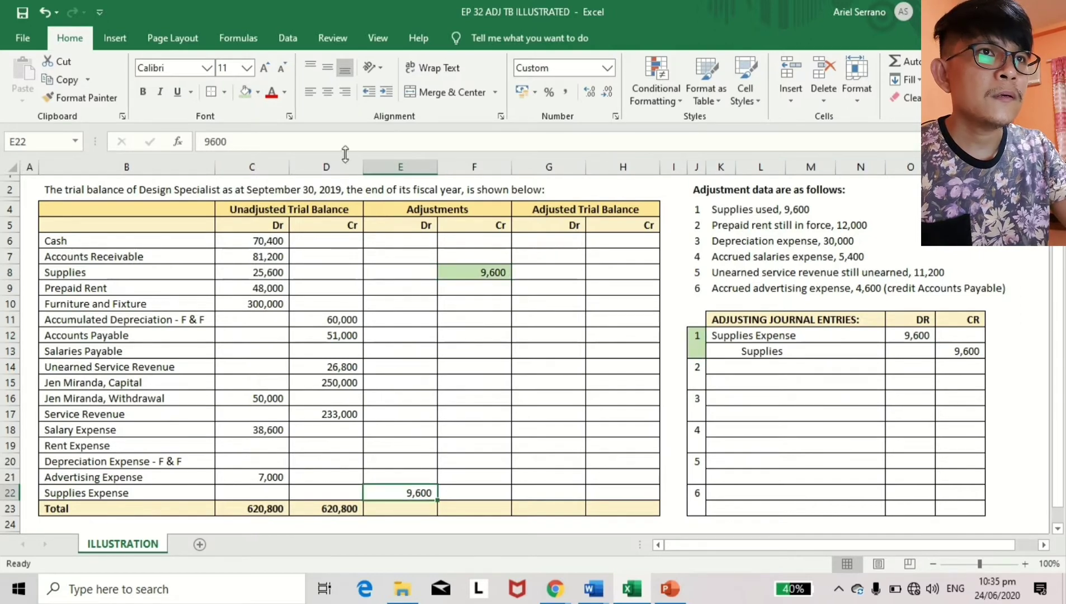
click(246, 93)
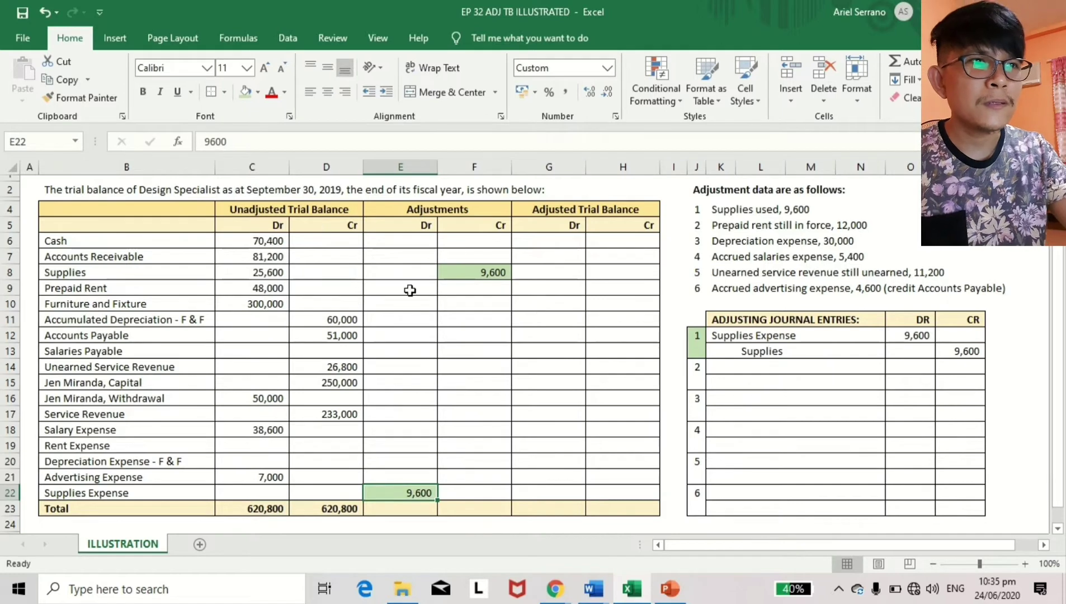
Enter 12,000 for Prepaid Rent in the Dr column of the Adjusted Trial Balance as the rent still in force
click(467, 287)
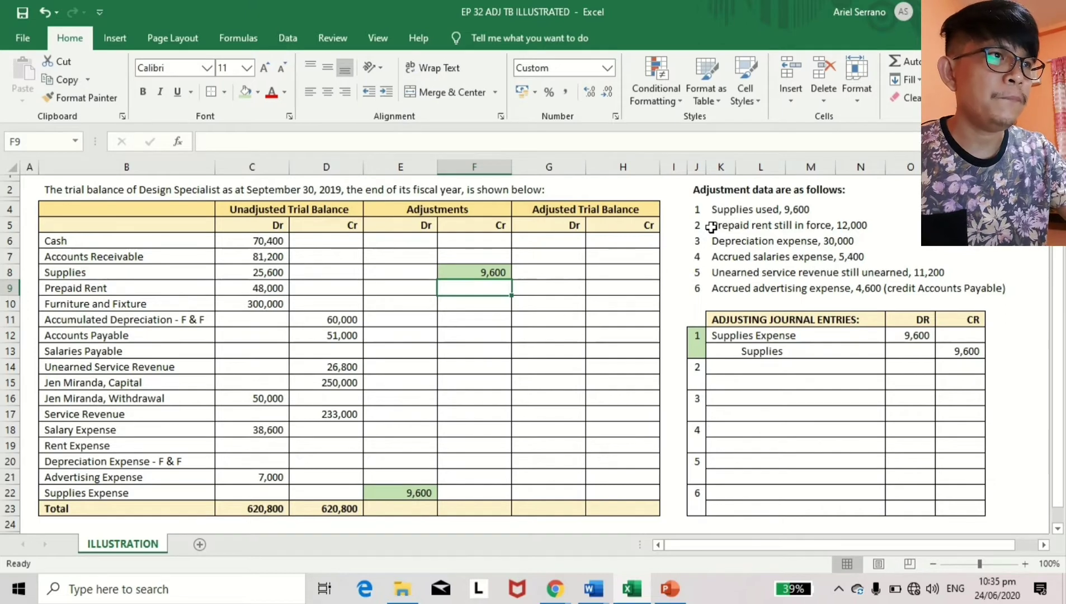
click(10, 287)
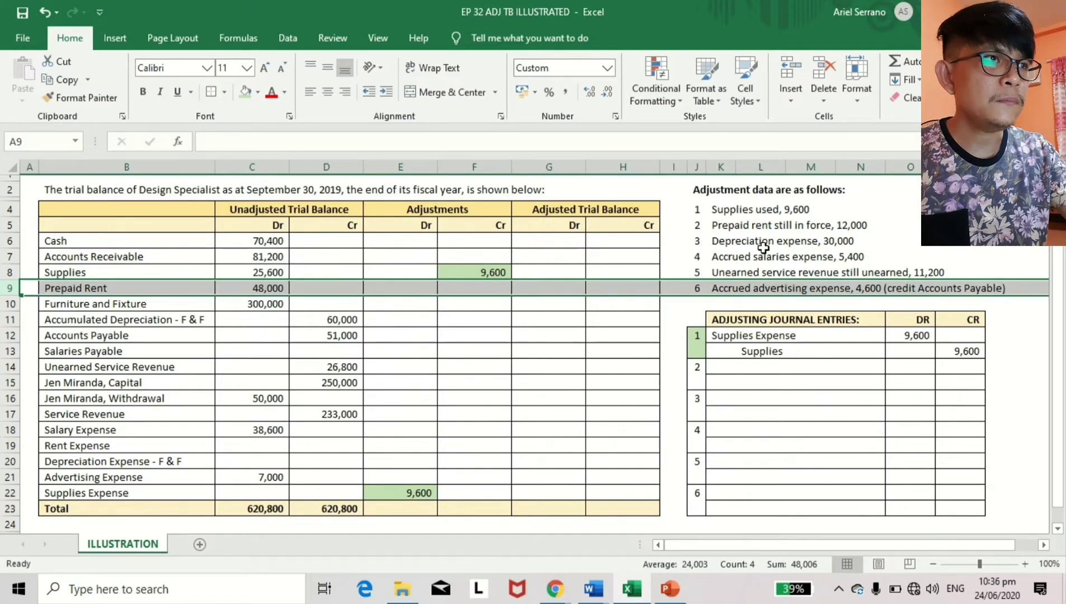
click(543, 285)
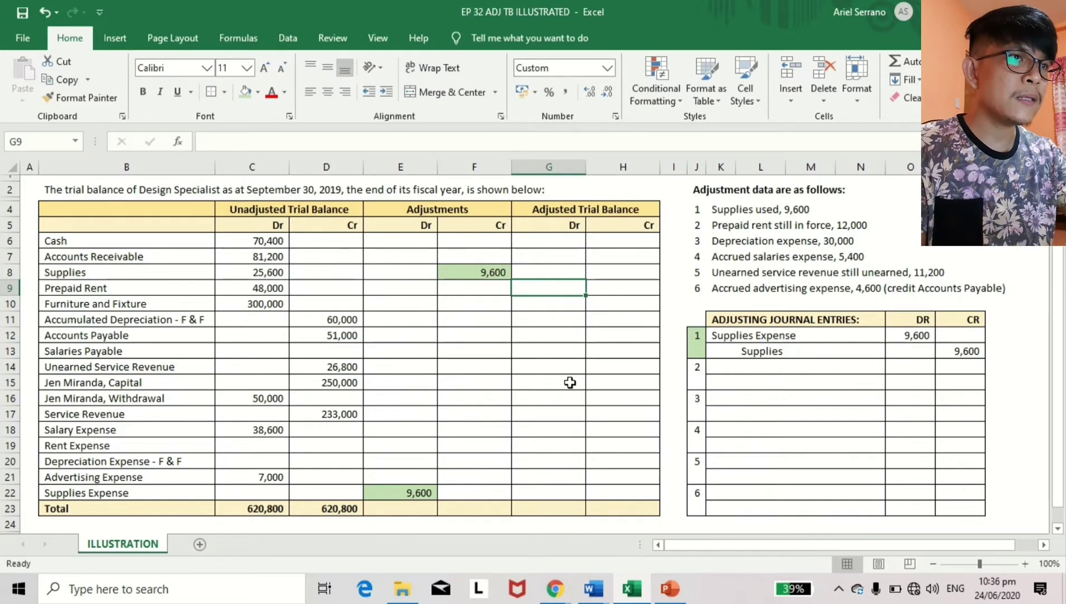
text(12000)
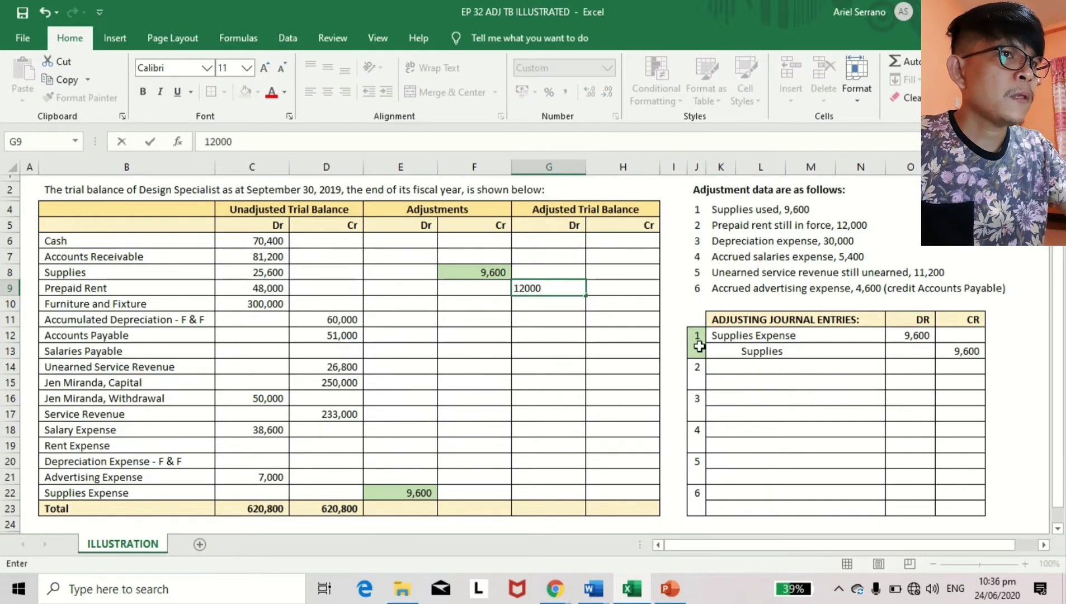
key(Return)
key(Up)
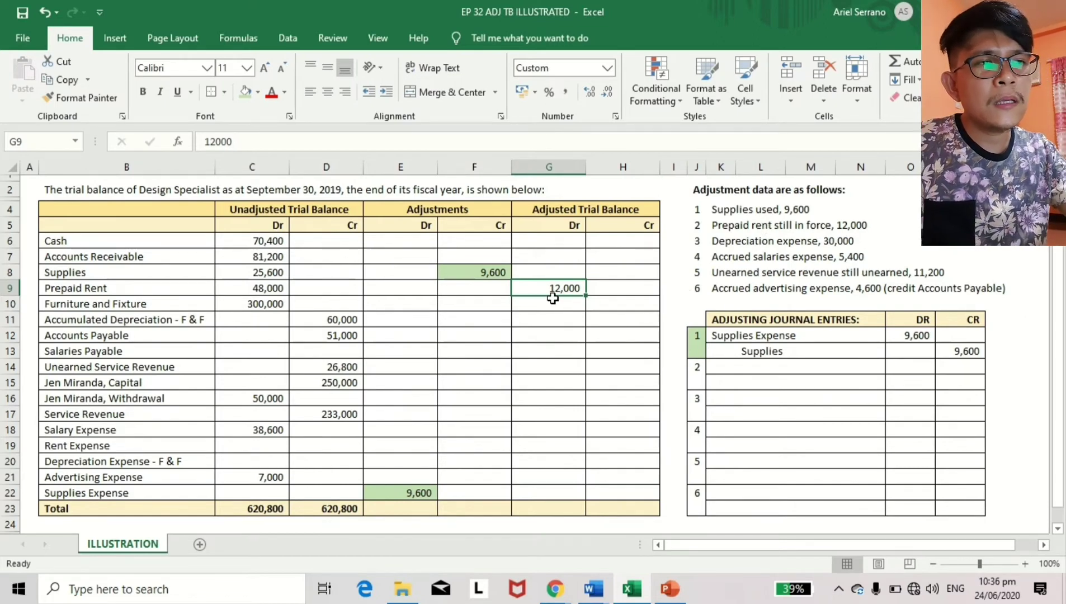
Compute the Prepaid Rent credit in the Adjustments Cr column with =C9-G9, the unadjusted balance less the adjusted balance
key(Left)
key(Left)
key(Left)
key(Left)
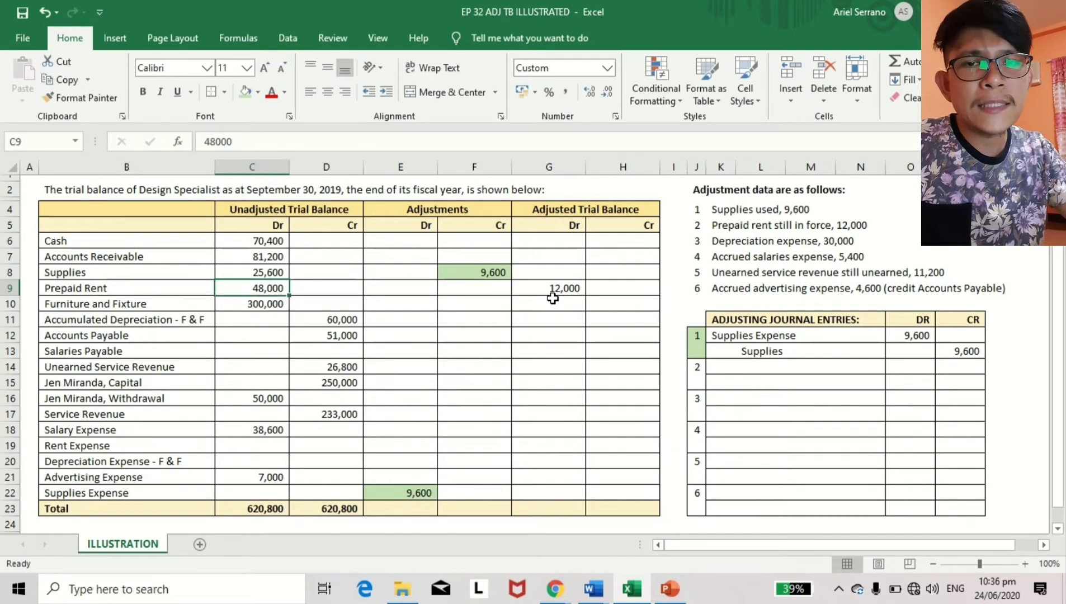
key(Right)
key(Right)
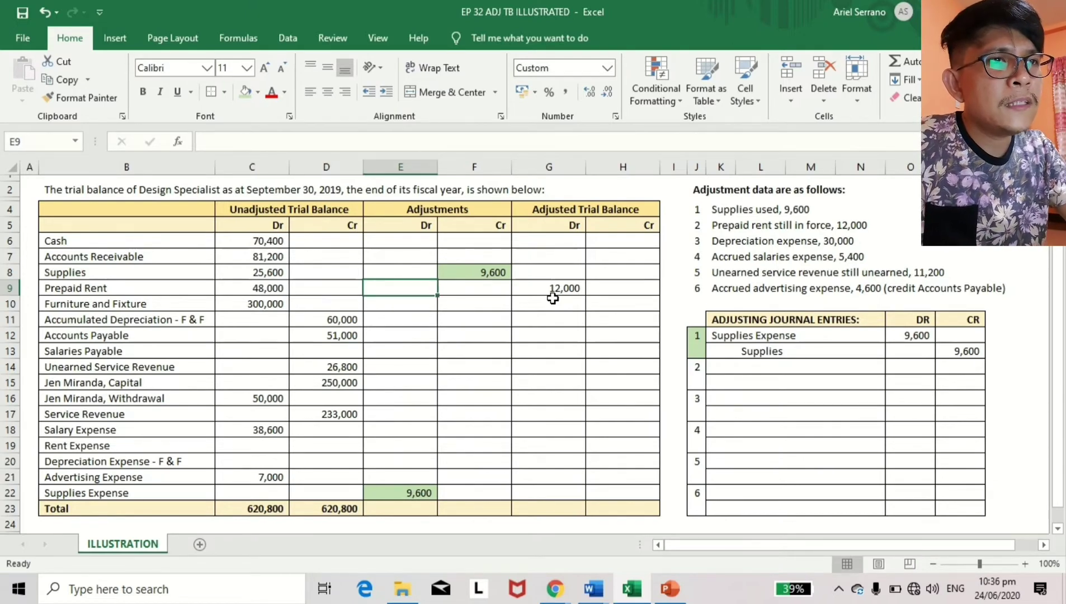
key(Right)
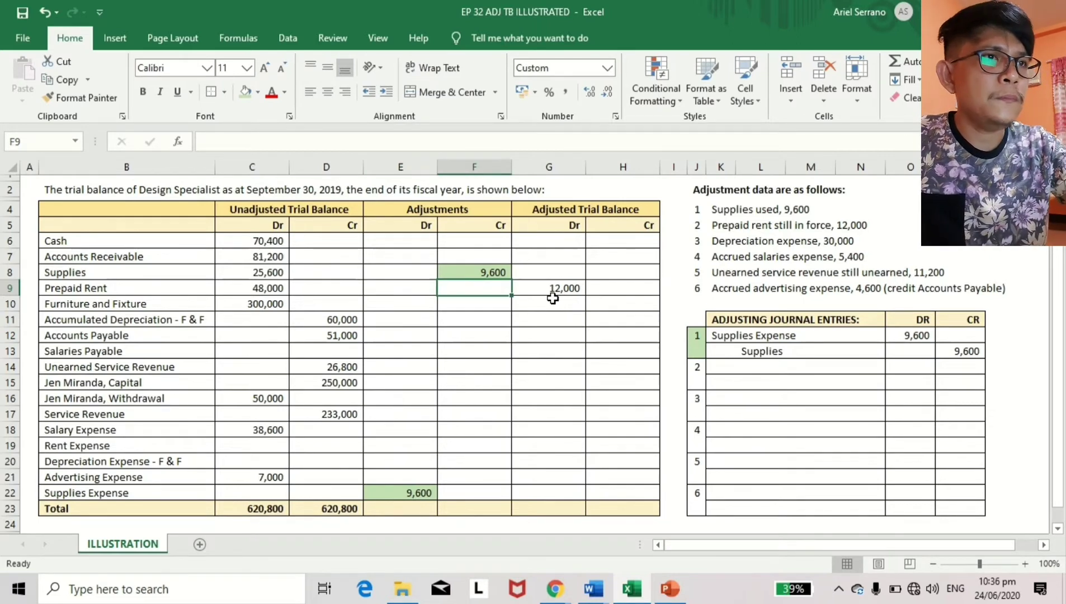
text(=)
key(Left)
key(Left)
key(Left)
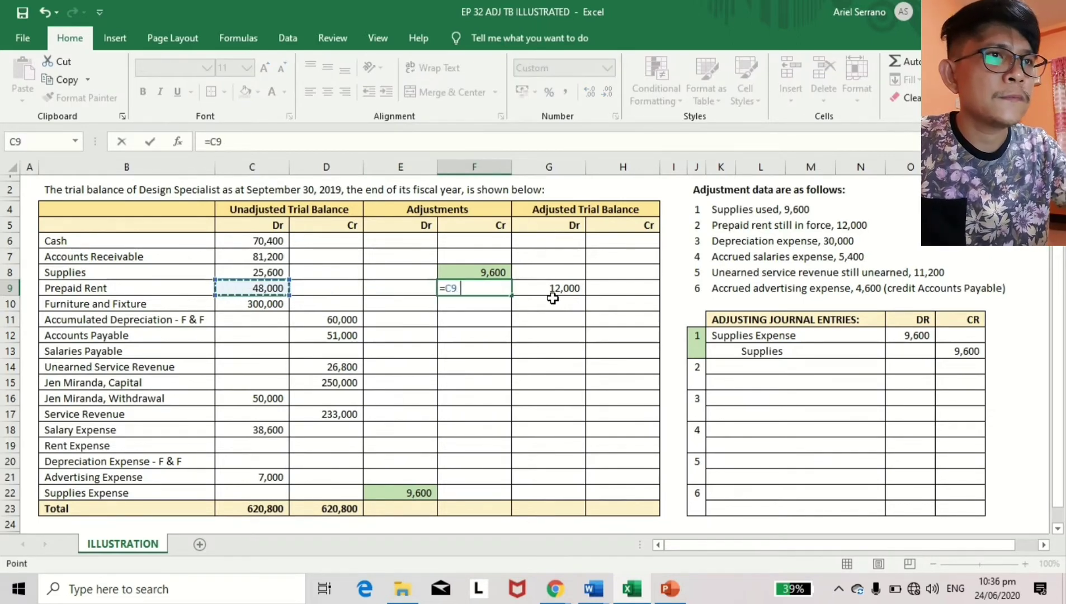
text(-)
key(Right)
key(Return)
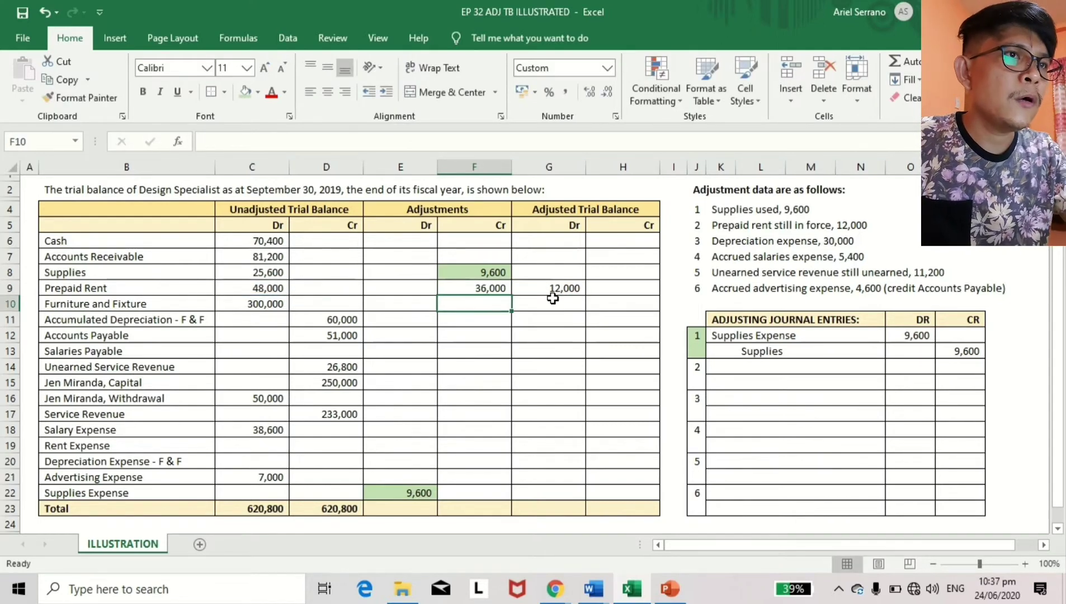
Shade the Prepaid Rent credit in the Adjustments column and the number cells of adjusting entry 2 light blue
key(Up)
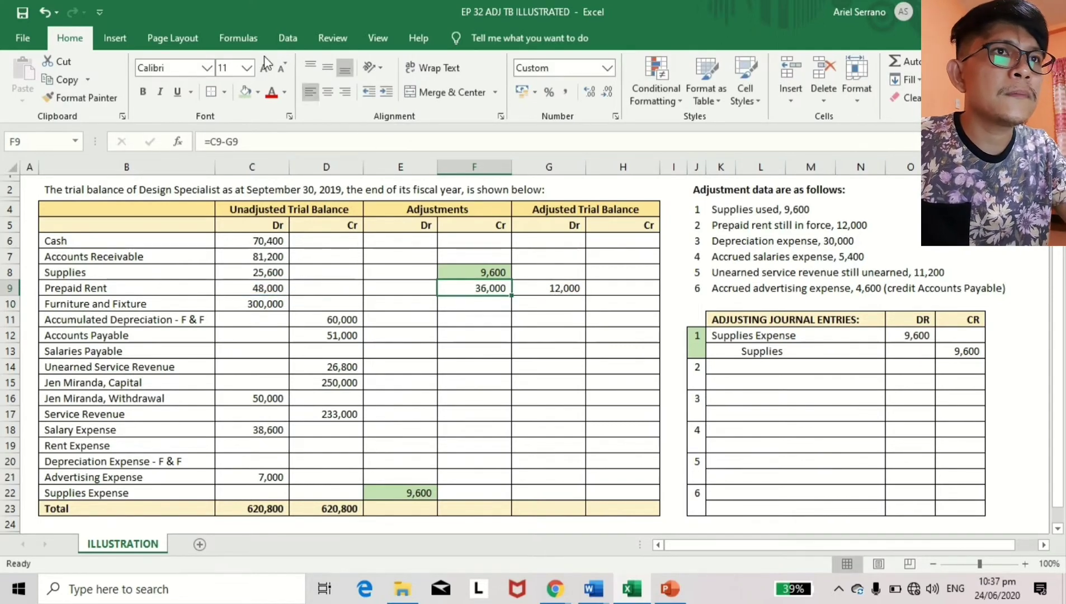
click(258, 93)
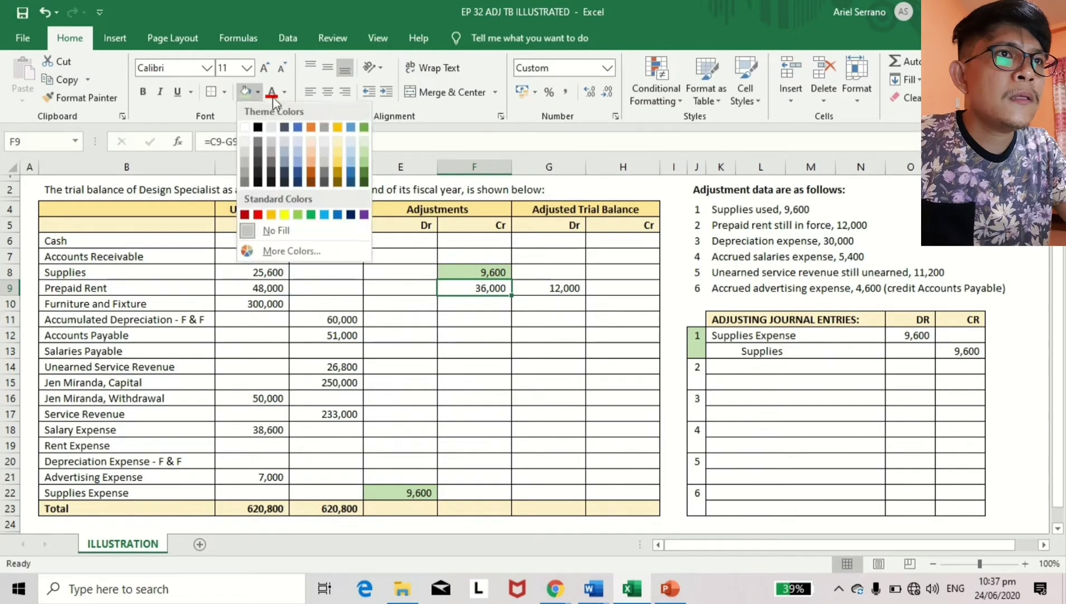
click(351, 154)
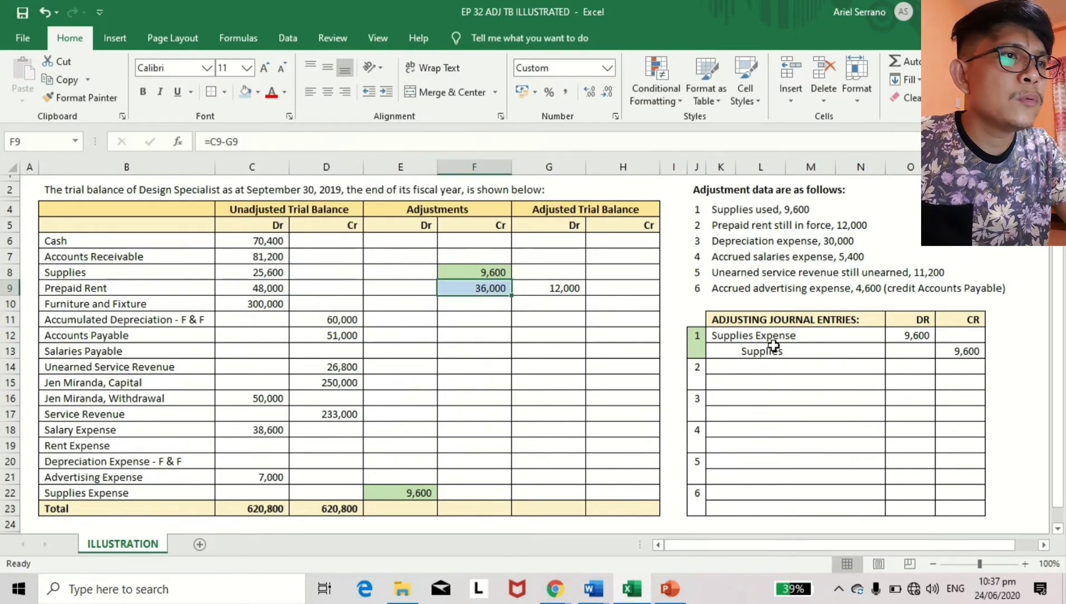
click(698, 368)
key(shift+Down)
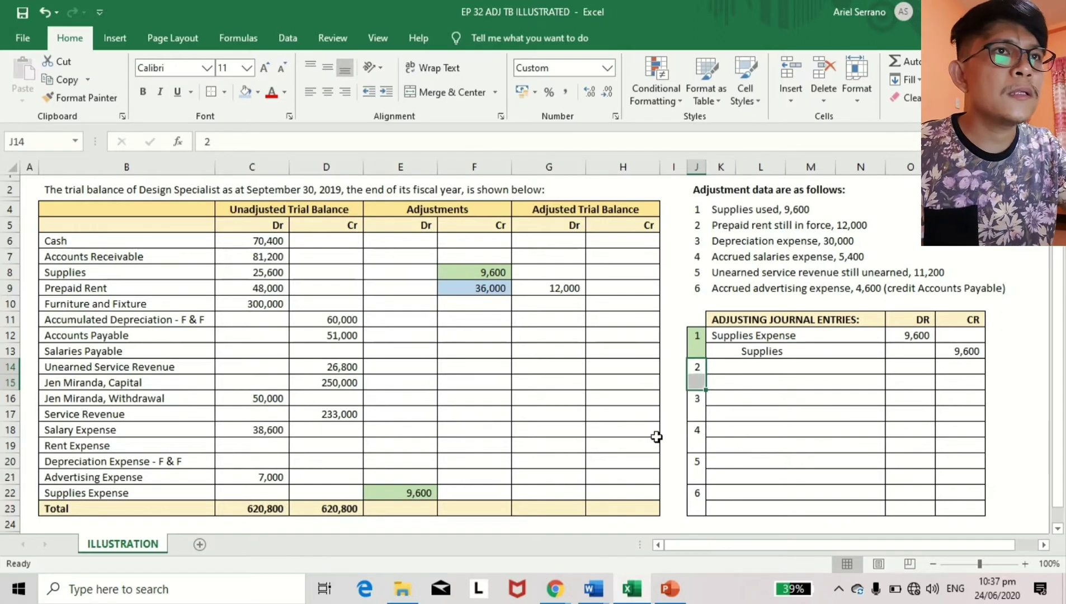
click(246, 93)
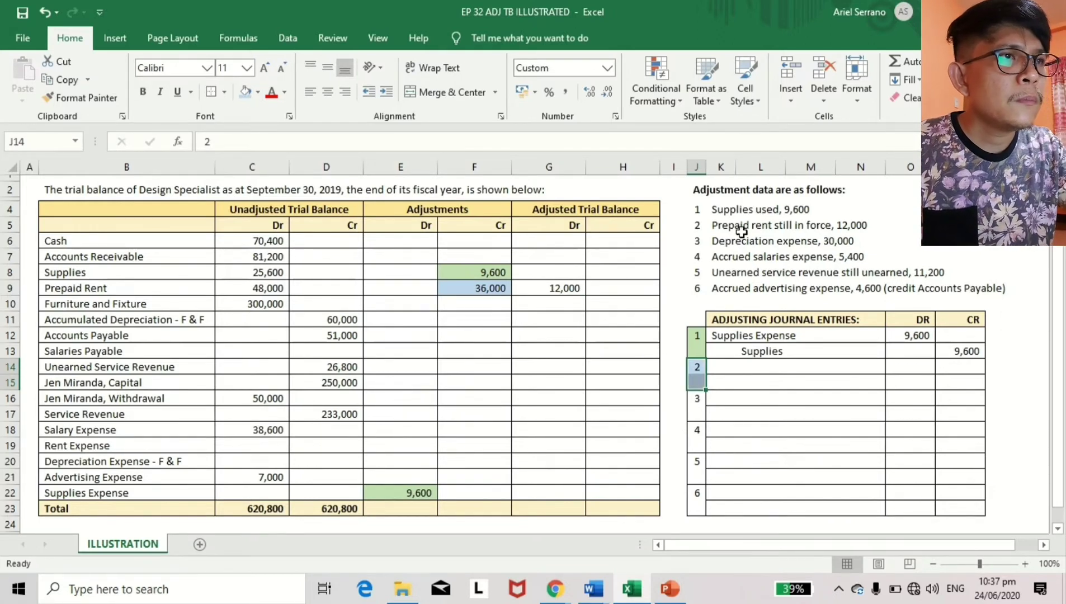
Find the rent expense title in the trial balance and enter Rent Expense and, indented below, Prepaid Rent as adjusting entry 2's accounts
click(730, 366)
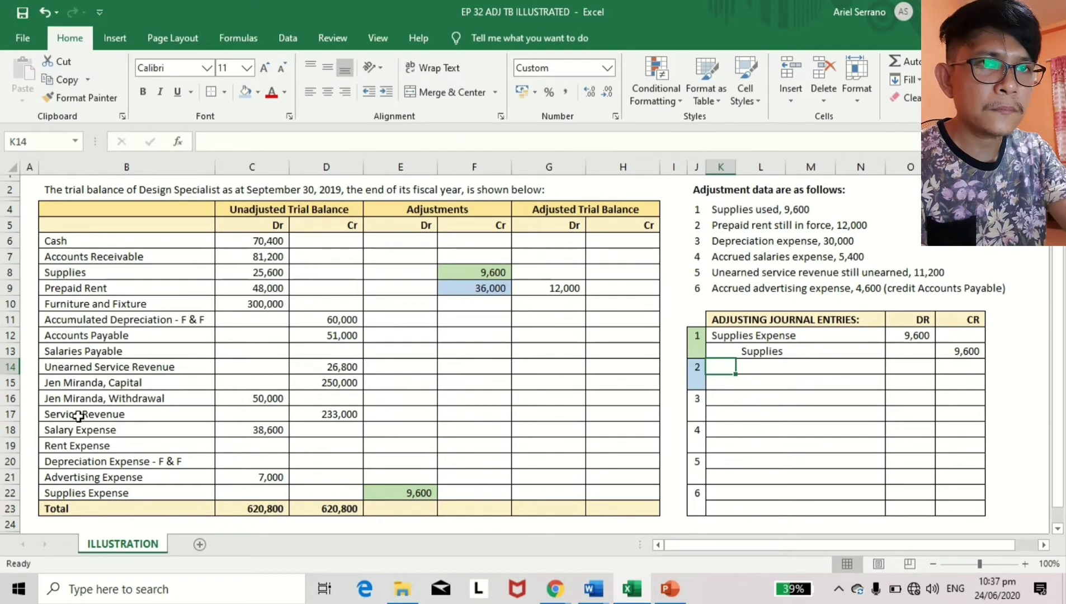
drag(77, 415, 89, 494)
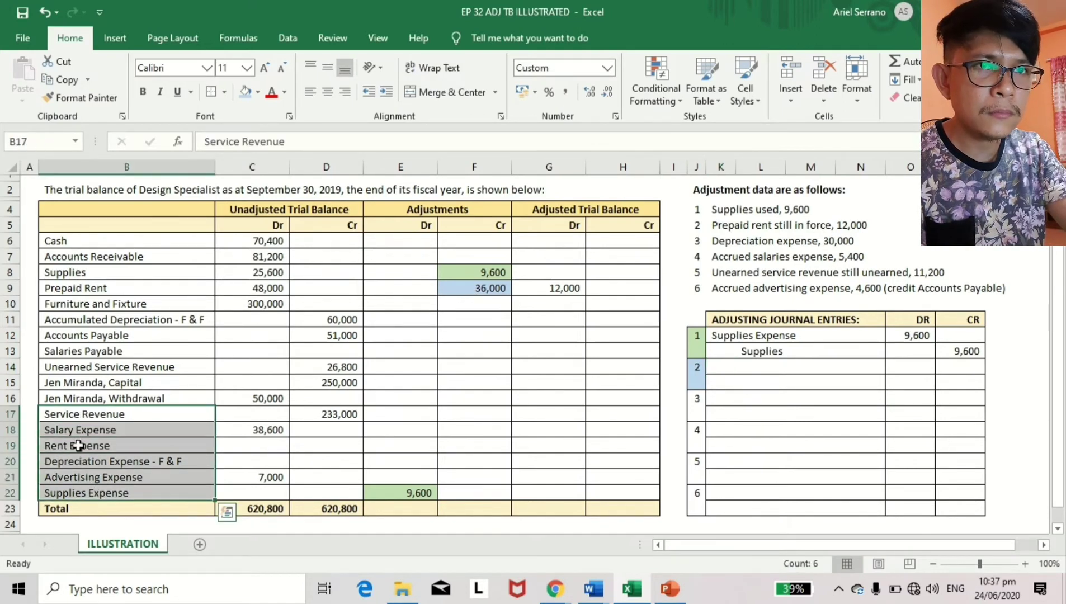
click(11, 445)
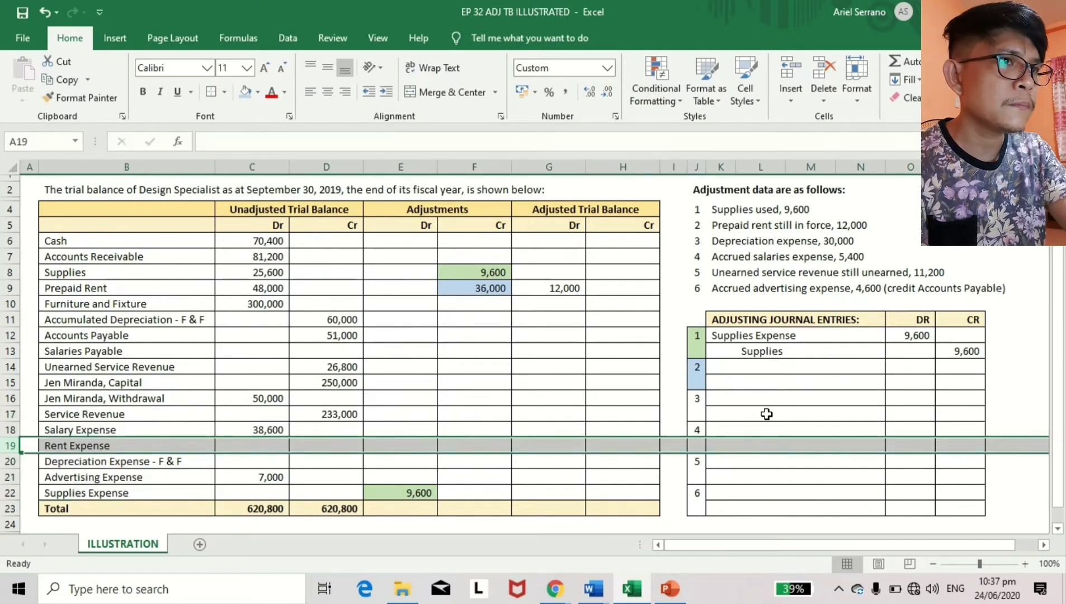
click(728, 364)
text(Rent Expense)
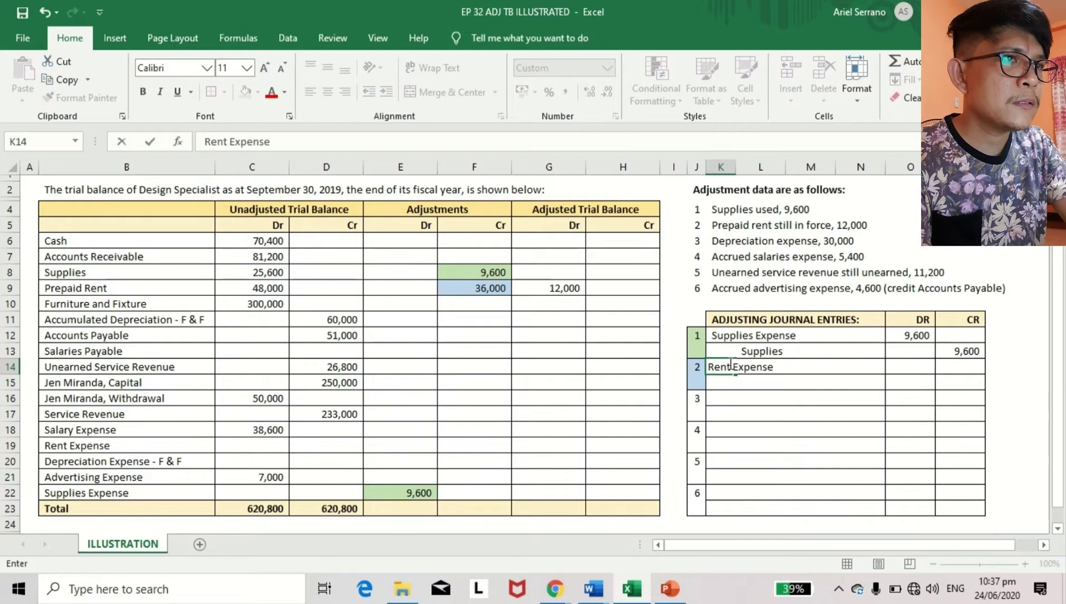
key(Return)
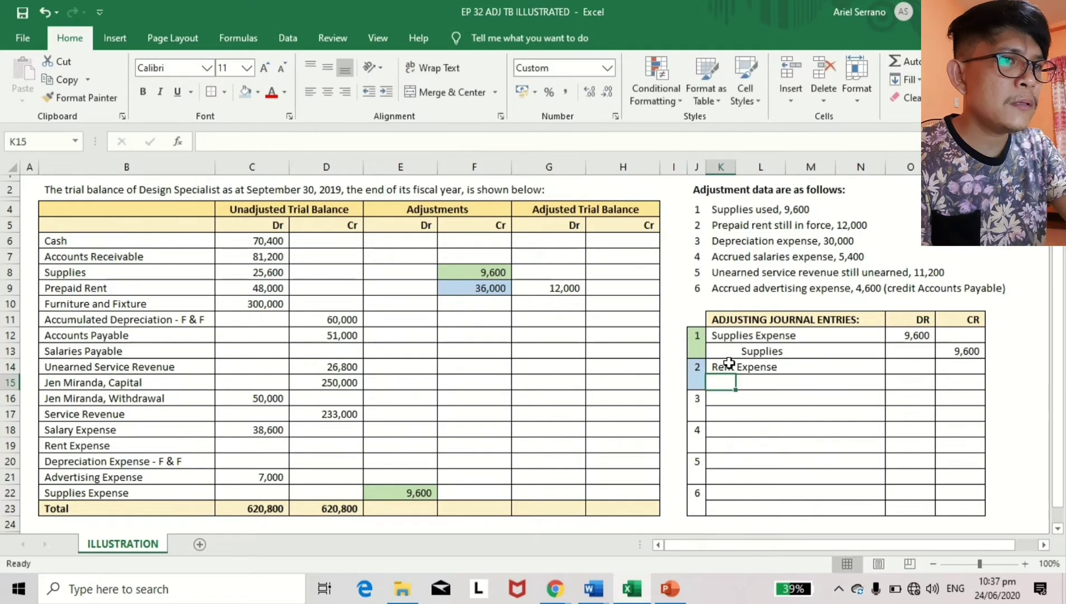
key(Right)
text(Prepaid Rent)
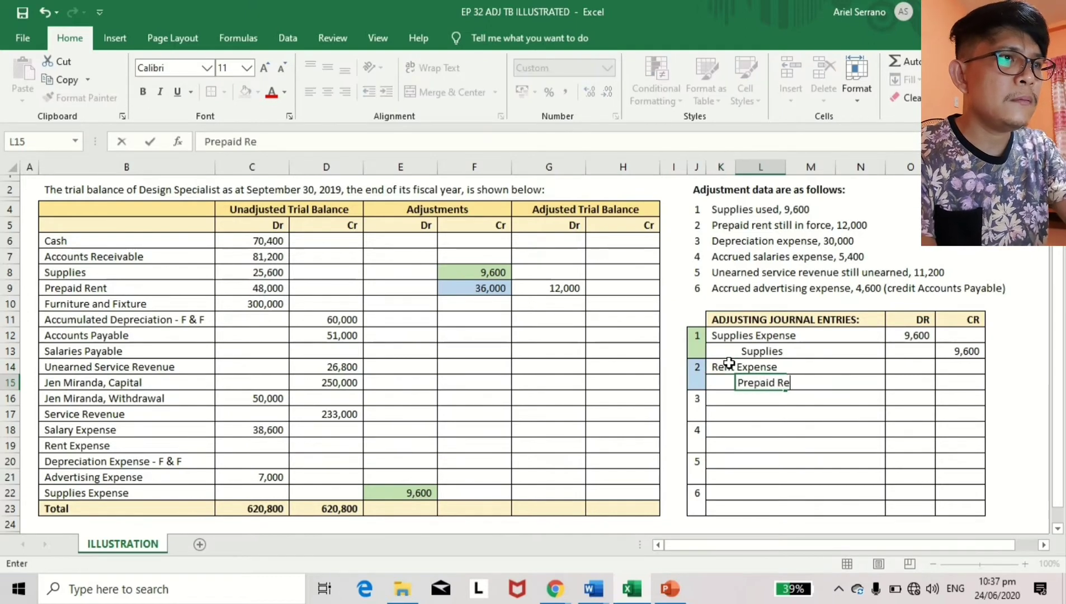
Enter 36,000 as the Rent Expense debit and 36,000 as the Prepaid Rent credit in adjusting entry 2
key(Up)
key(Right)
key(Right)
key(Right)
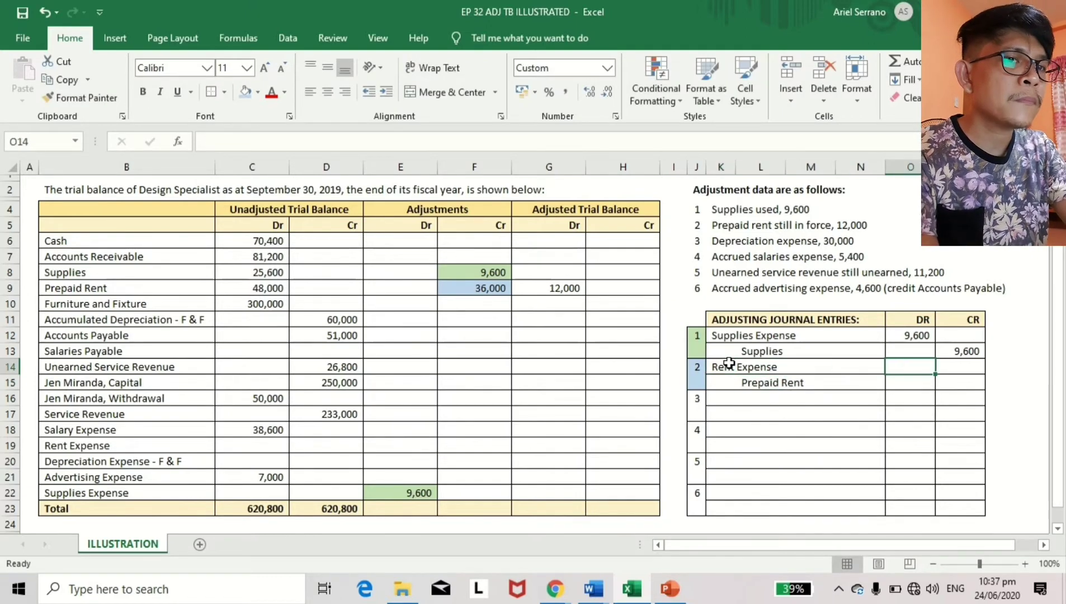
text(36000)
key(Return)
key(Right)
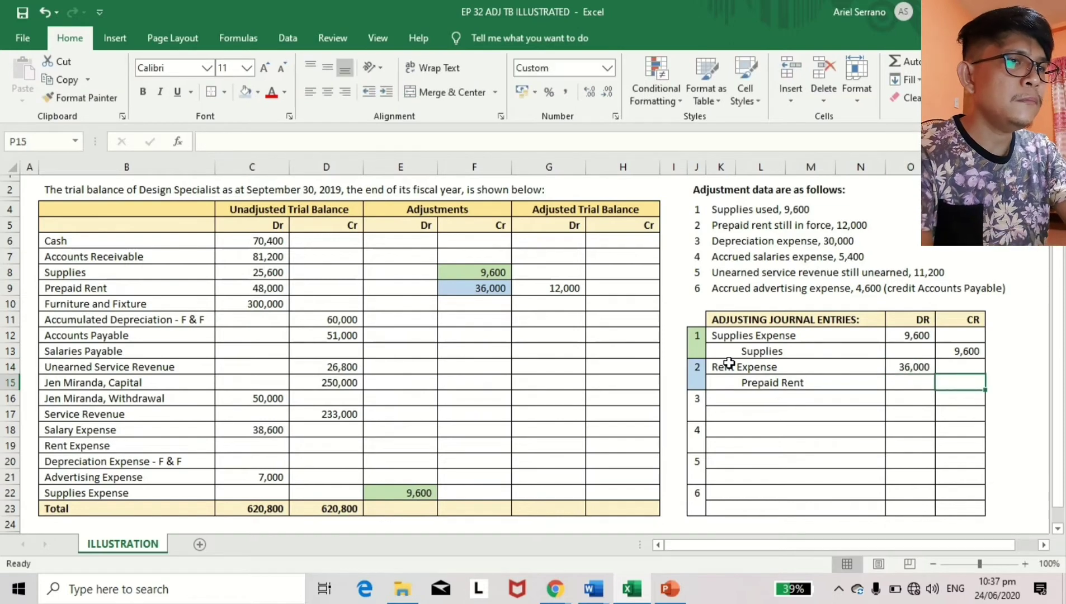
text(36000)
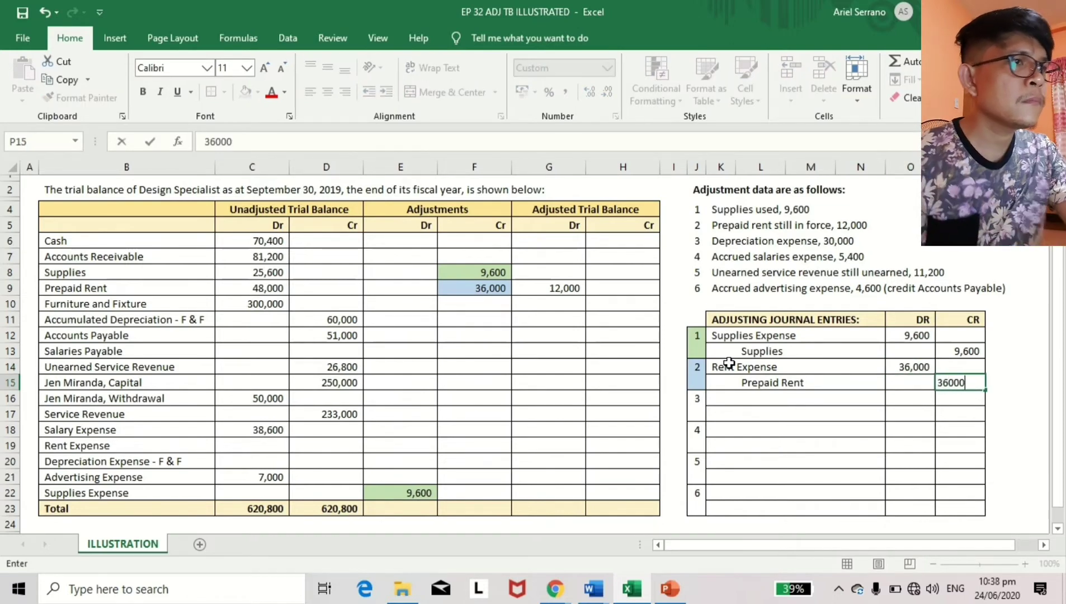
key(Left)
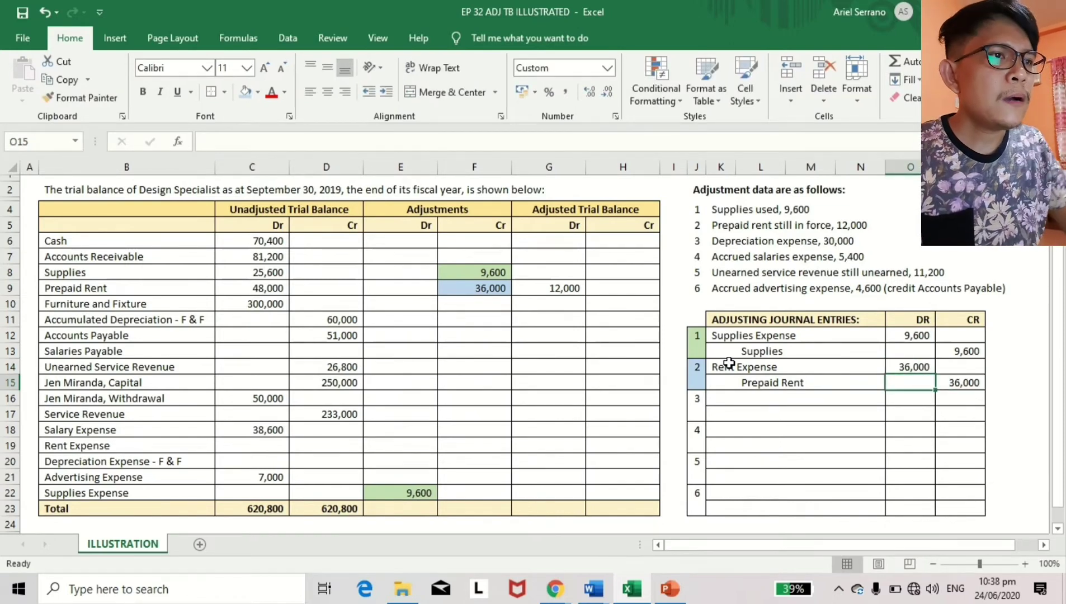
Post 36,000 to Rent Expense in the Adjustments Dr column and shade the amount light blue
key(Left)
key(Left)
key(Left)
key(Left)
key(Left)
key(Left)
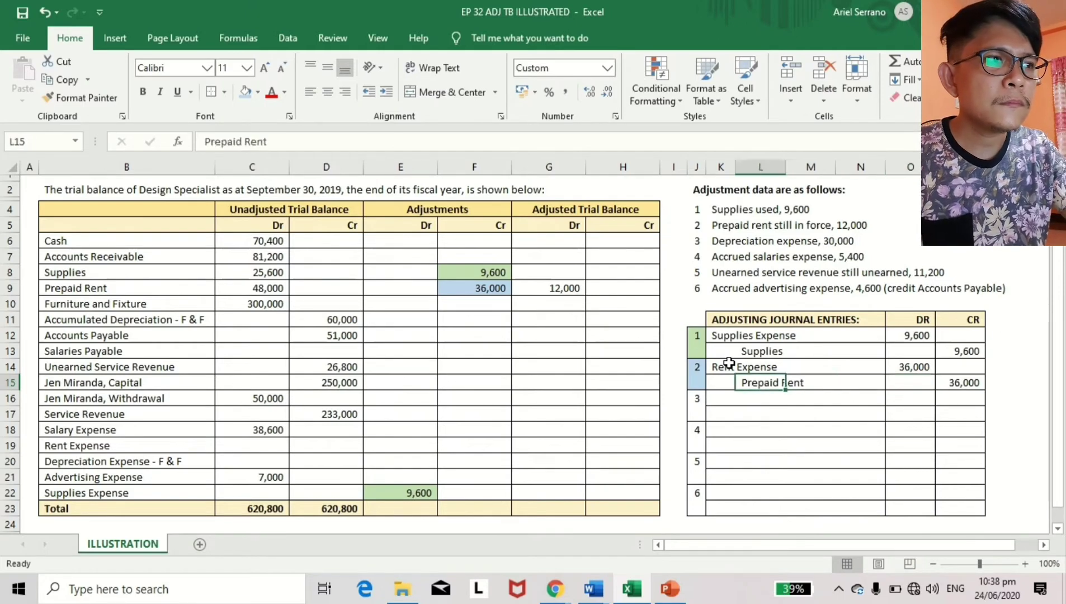
key(Left)
key(Left)
key(Left)
key(Left)
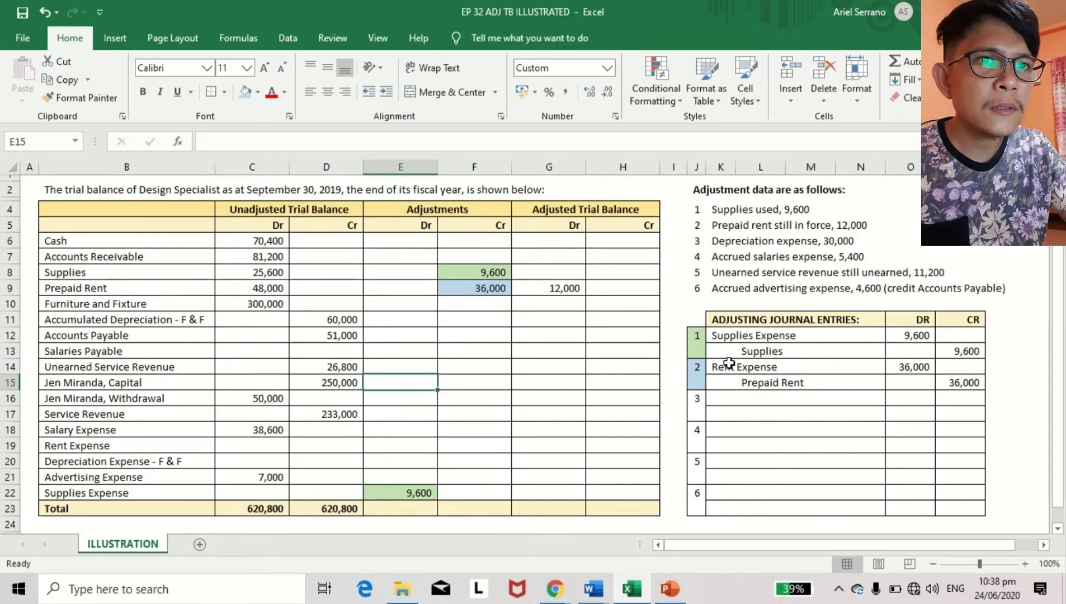
key(Down)
key(Down)
key(Down)
key(Down)
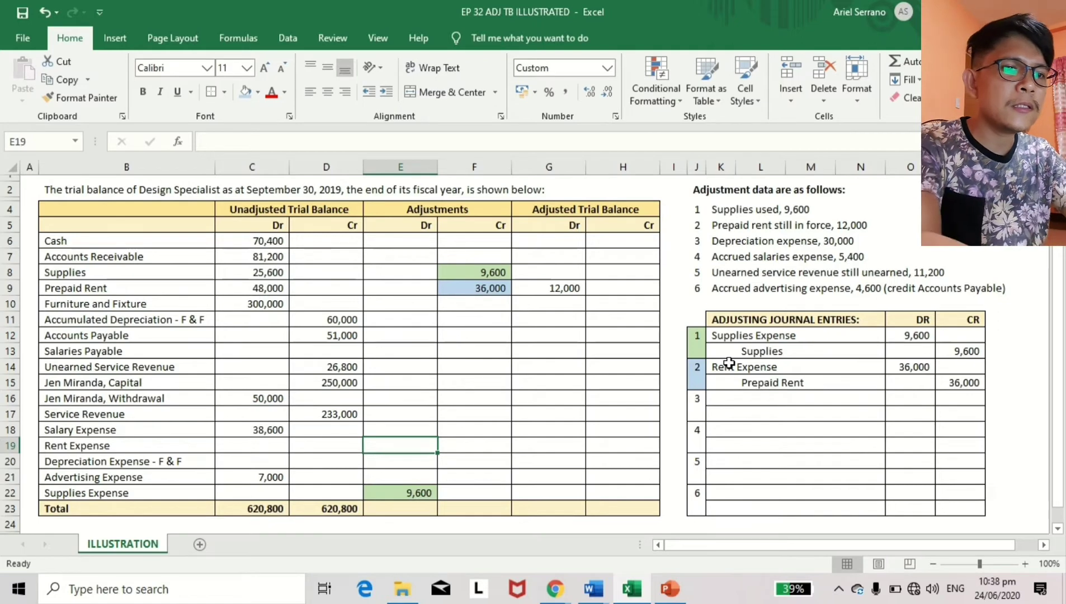
text(36000)
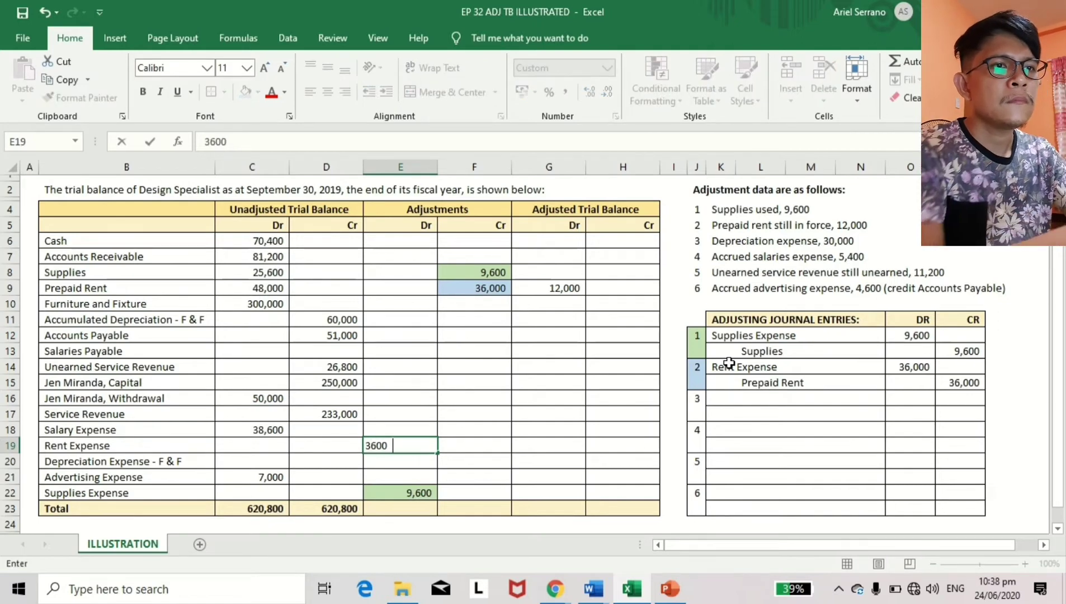
key(ctrl+Return)
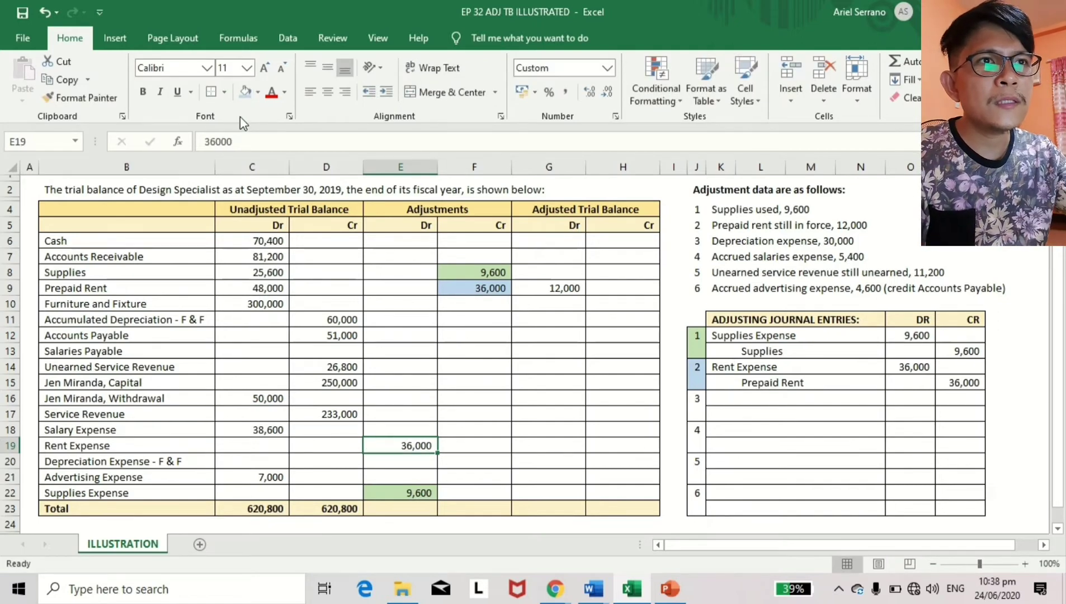
click(248, 97)
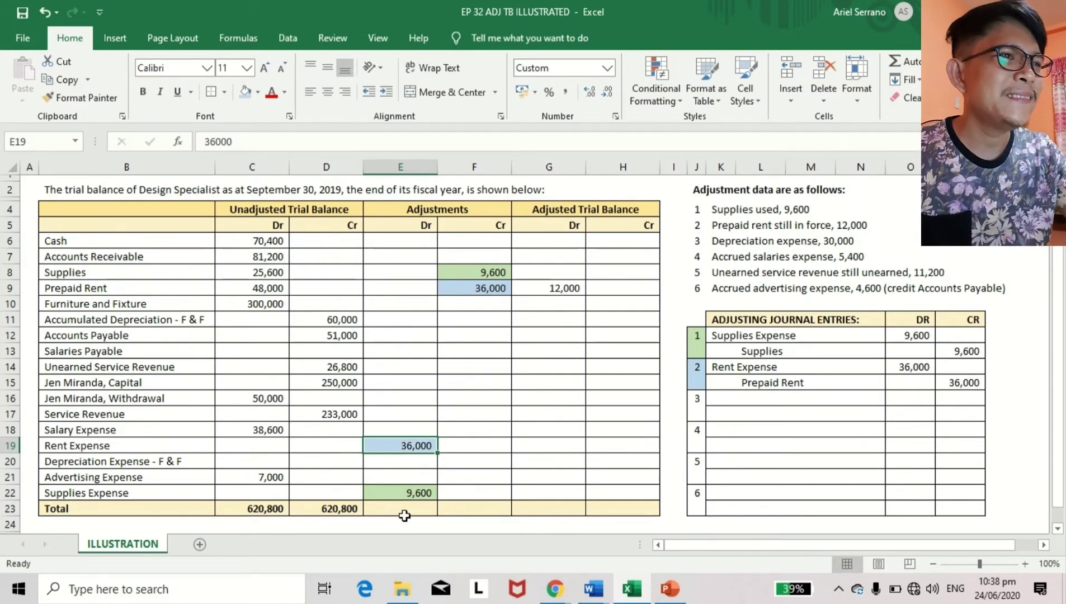
Enter Depreciation Expense and, indented below, Accumulated Depreciation as adjusting entry 3's accounts
click(710, 240)
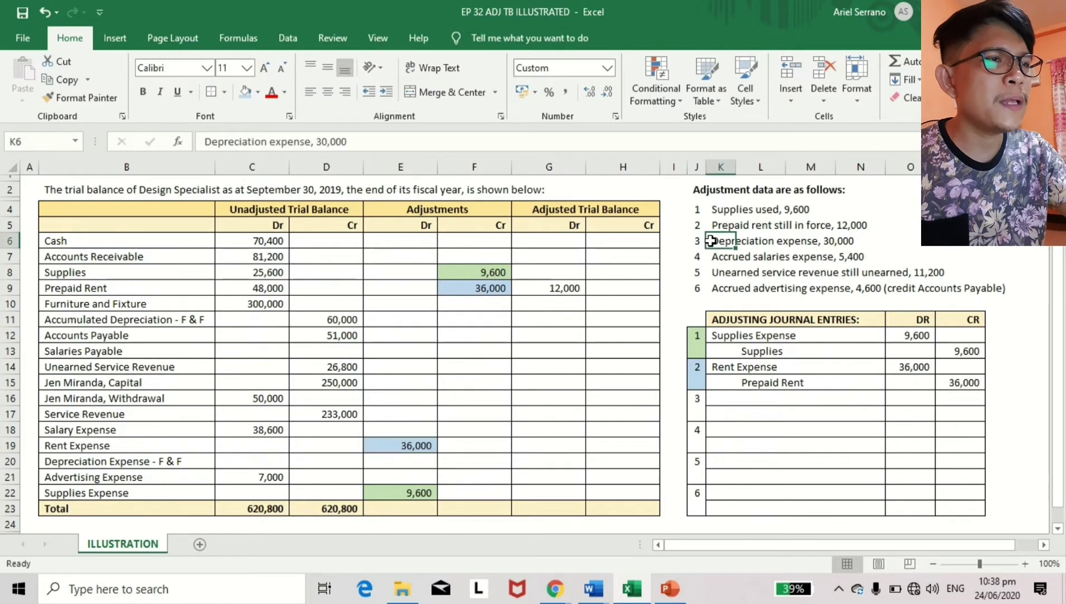
click(726, 397)
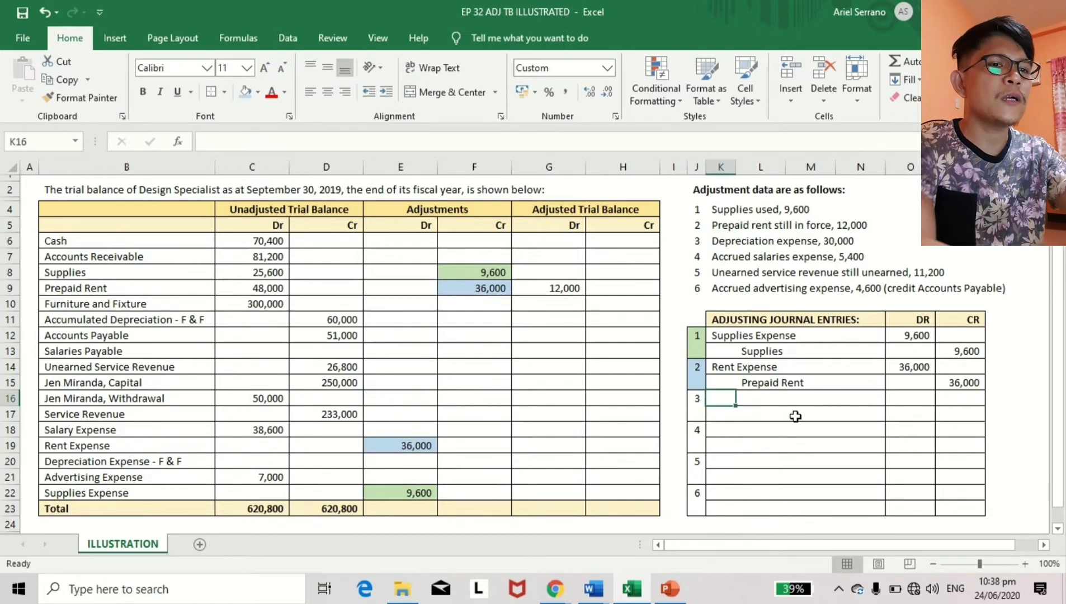
text(Depreciati)
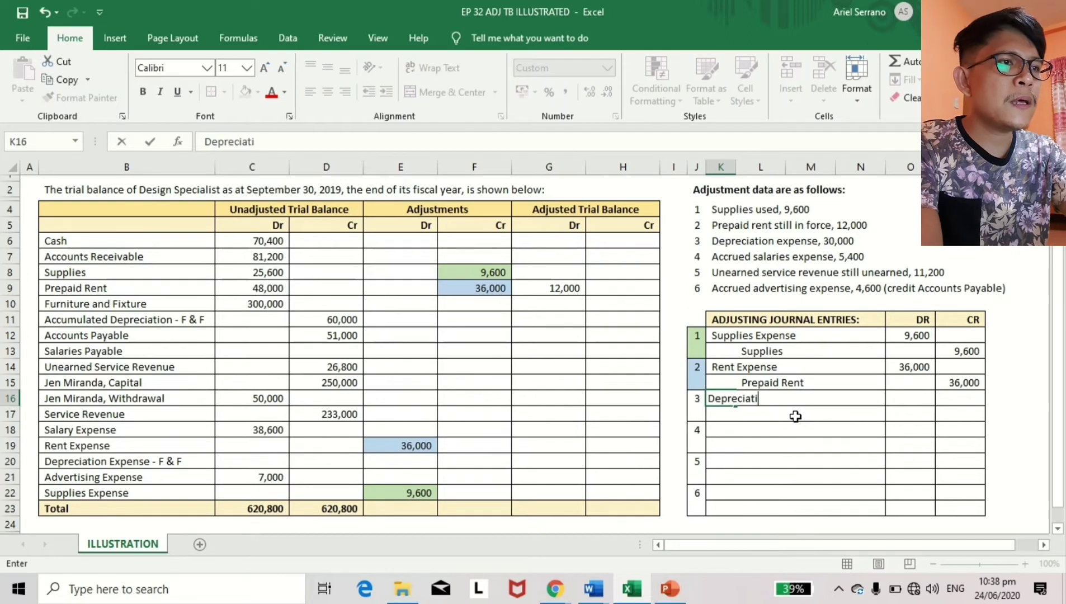
text(on Expense)
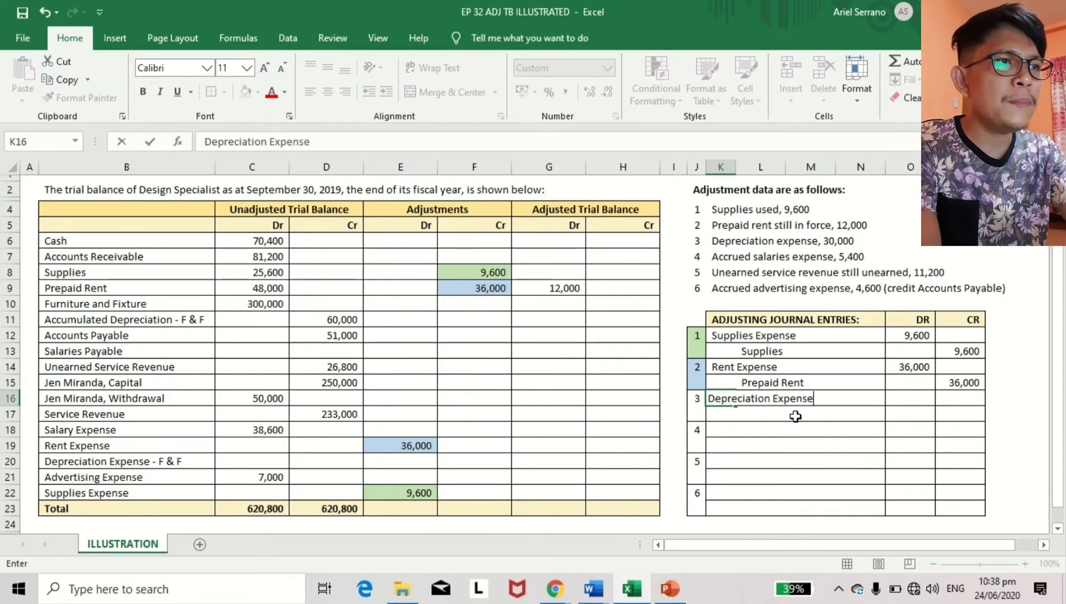
key(Return)
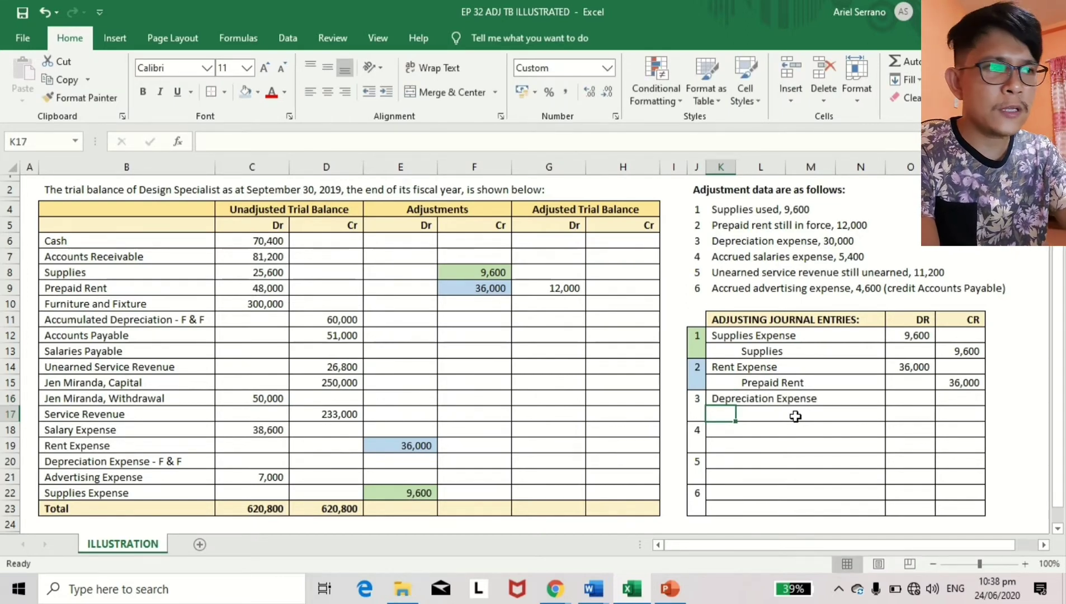
key(Right)
text(Accumulate)
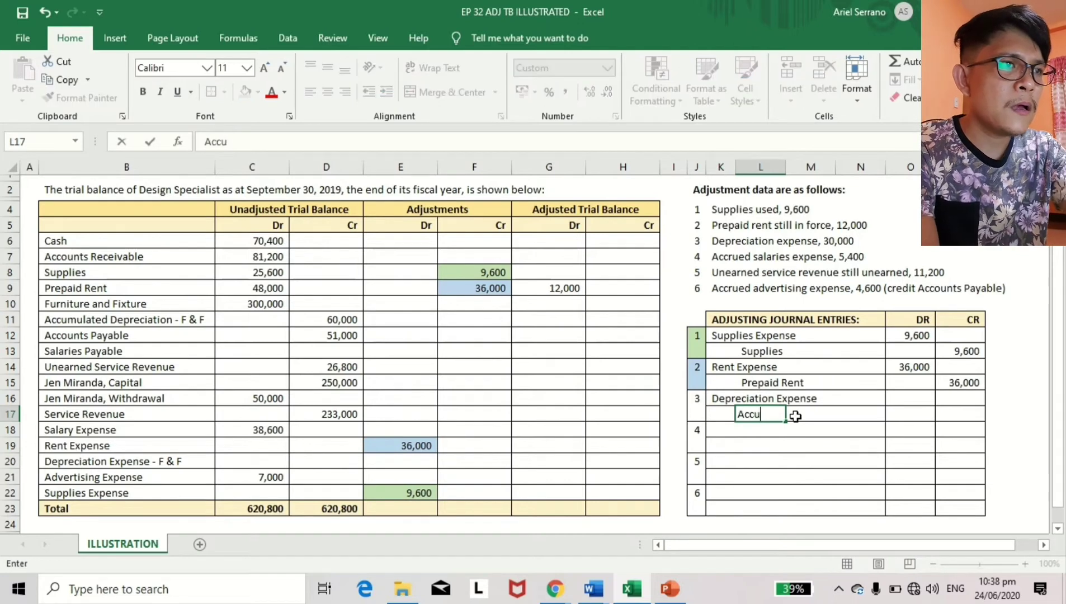
text(preciation)
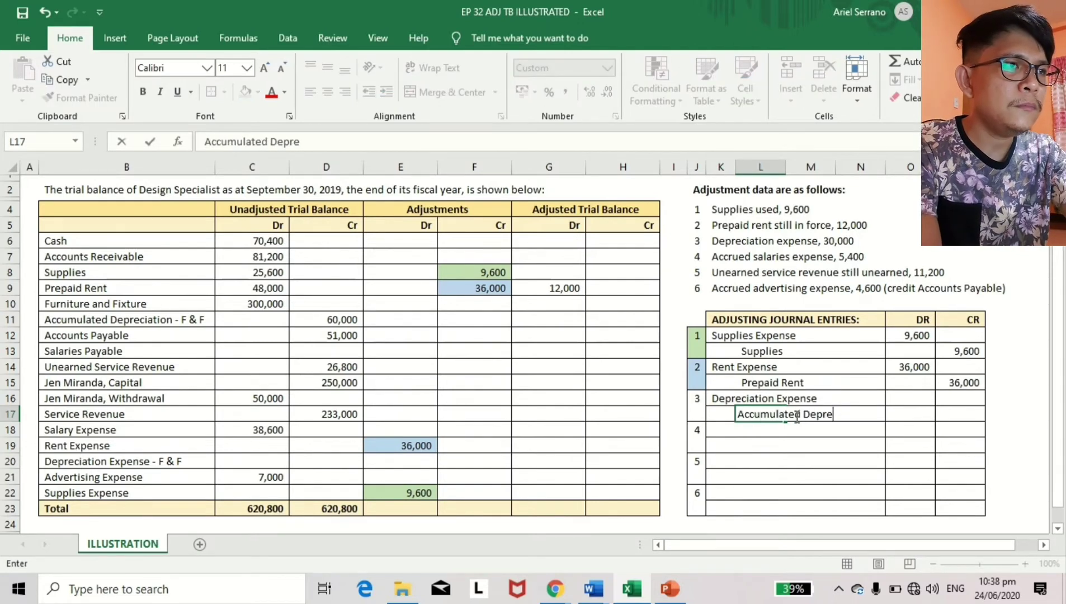
Enter 30,000 as the Depreciation Expense debit and 30,000 as the Accumulated Depreciation credit in adjusting entry 3
key(Up)
key(Right)
key(Right)
key(Right)
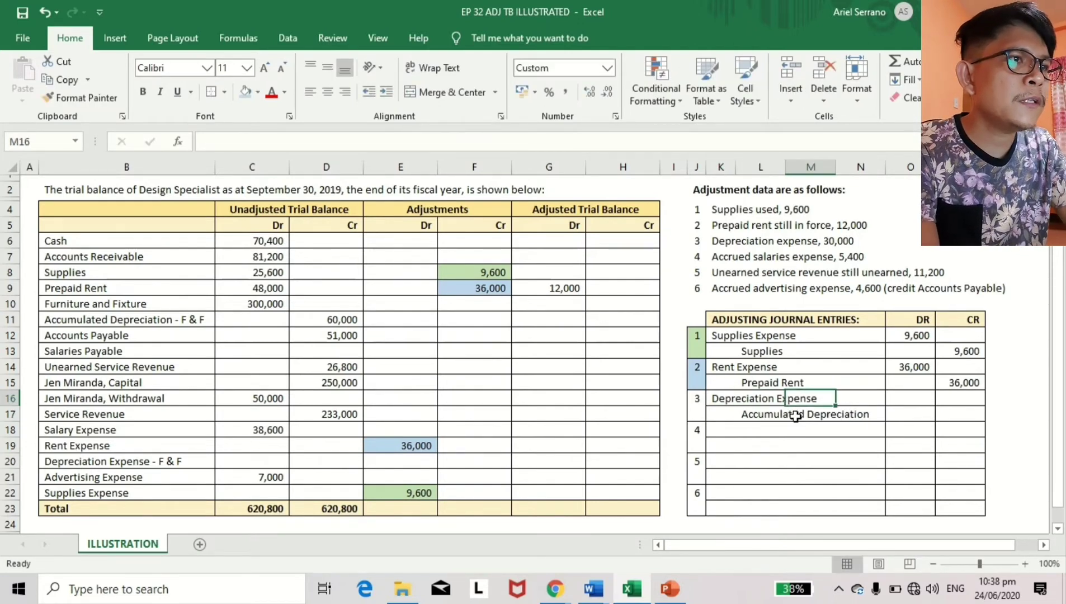
text(30000)
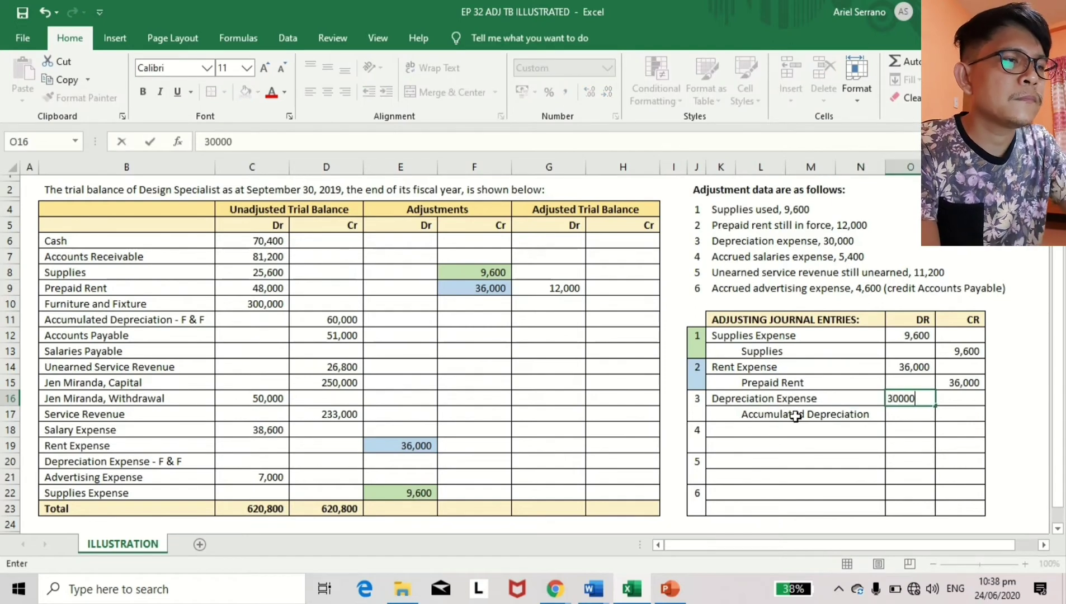
key(Down)
key(Right)
text(30000)
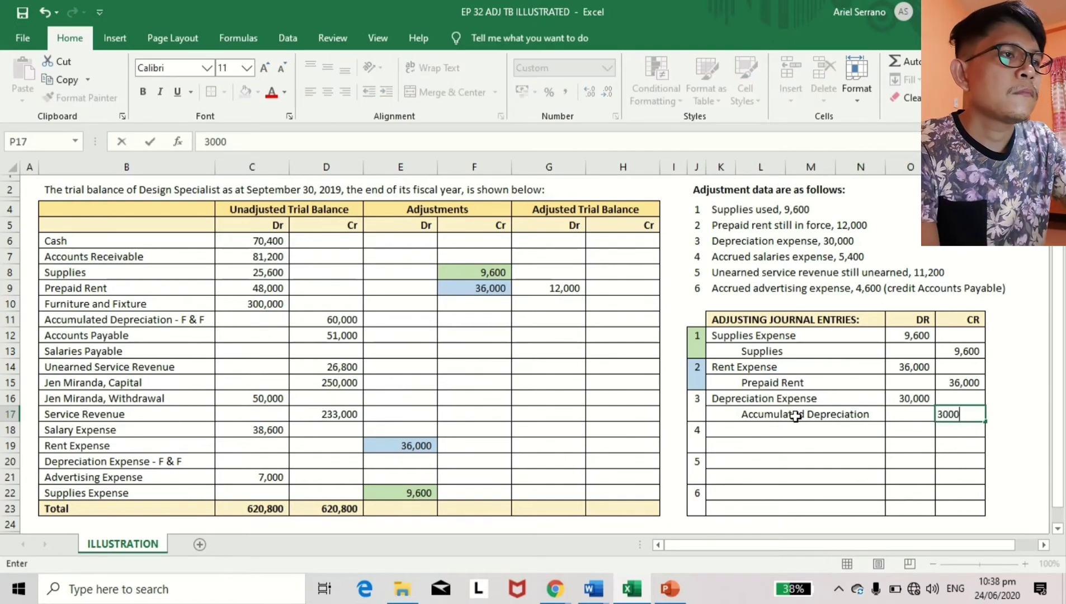
Post 30,000 to Depreciation Expense - F & F in the Adjustments Dr column
key(Left)
key(Left)
key(Left)
key(Left)
key(Left)
key(Left)
key(Left)
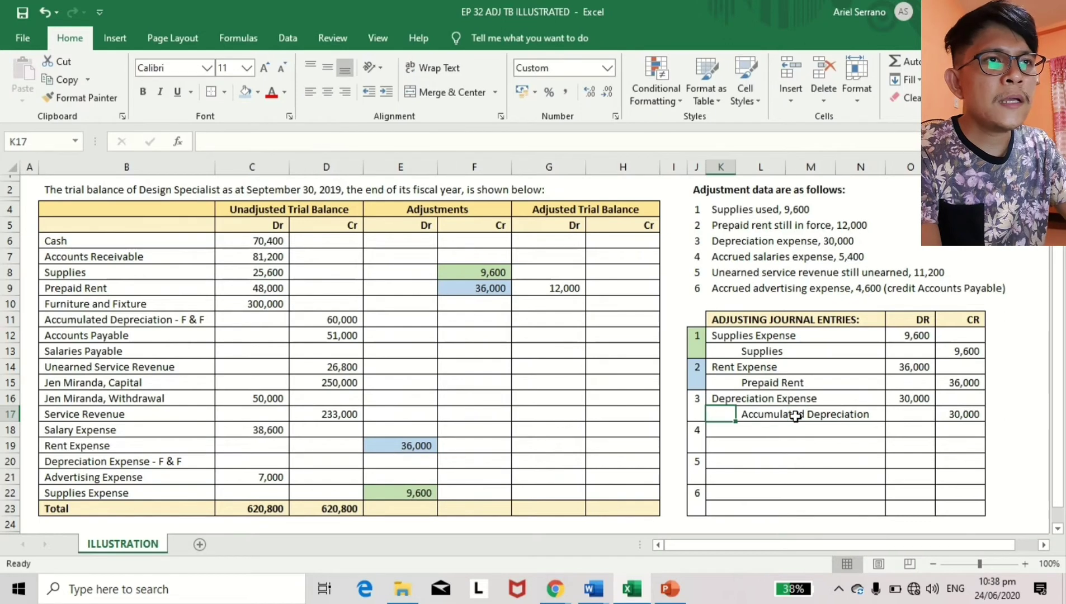
key(Left)
key(Left)
key(Left)
key(Left)
key(Down)
key(Down)
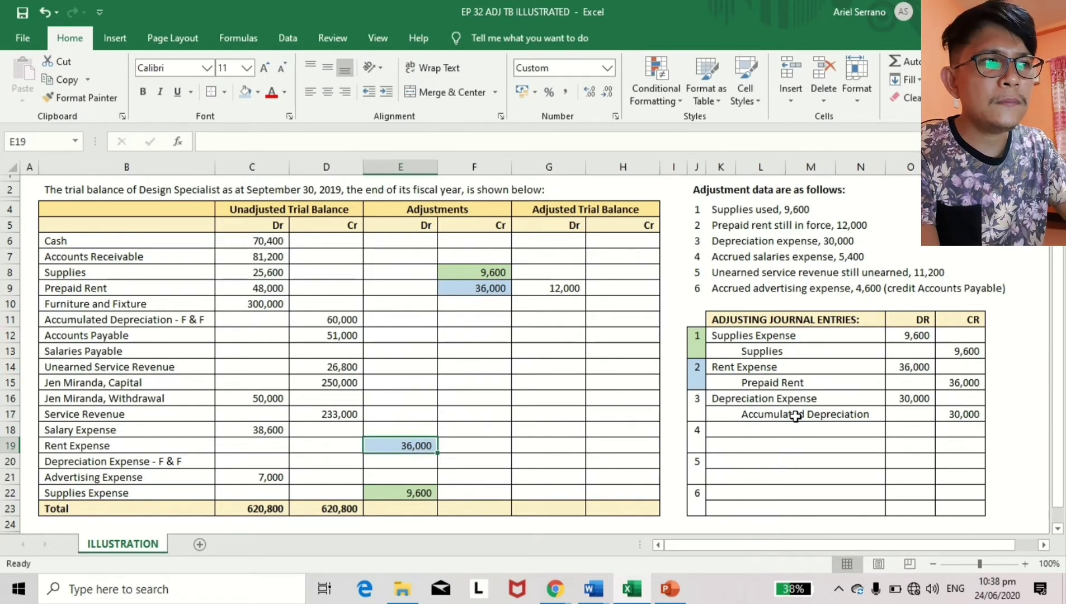
key(Up)
key(Up)
key(Up)
key(Up)
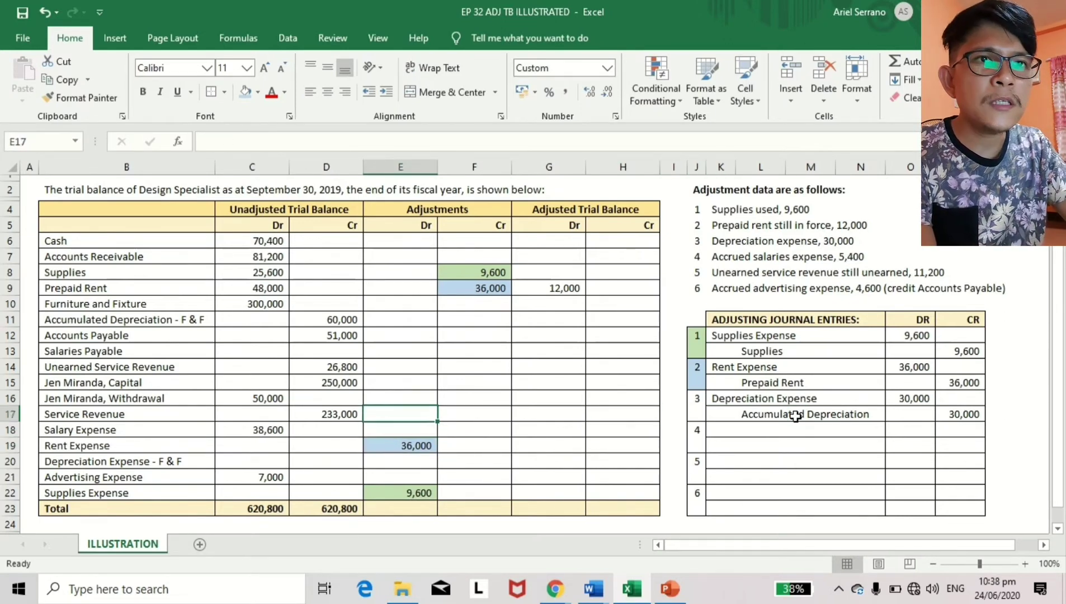
key(Down)
key(Down)
key(Down)
key(Down)
key(Down)
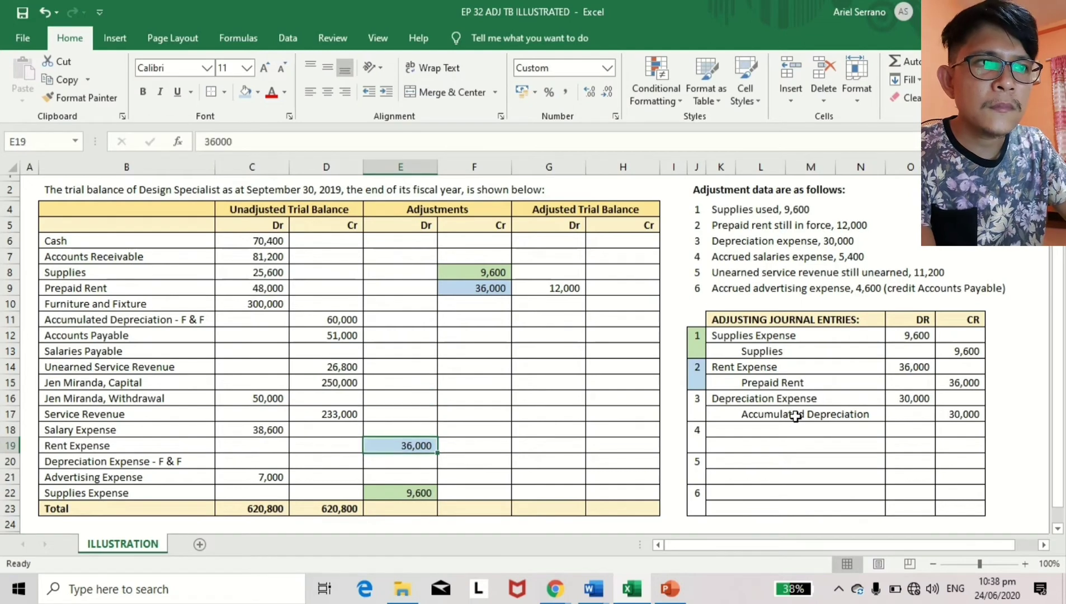
text(30000)
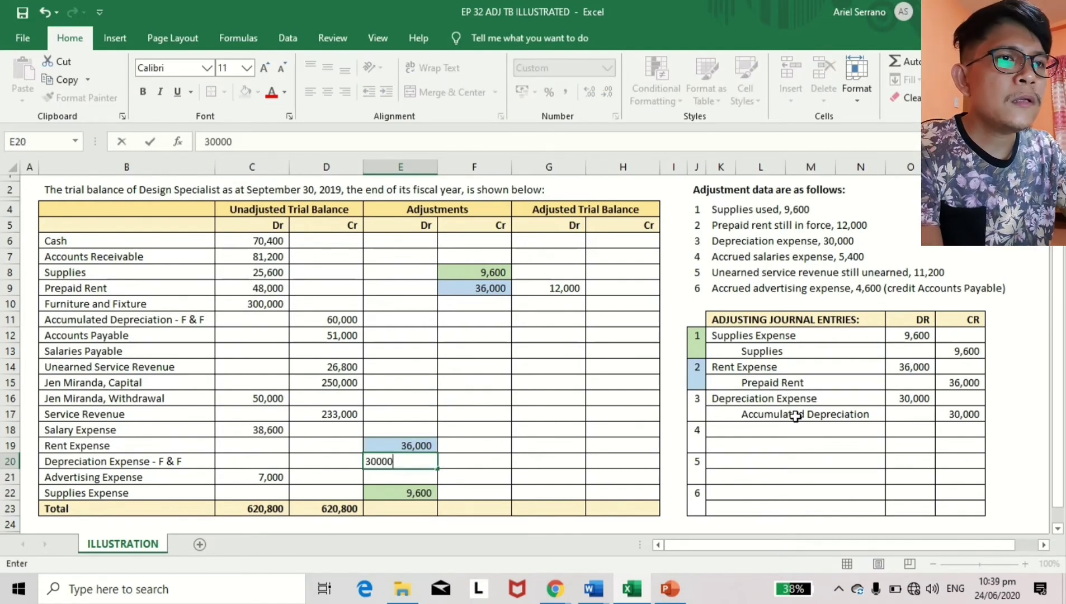
key(Return)
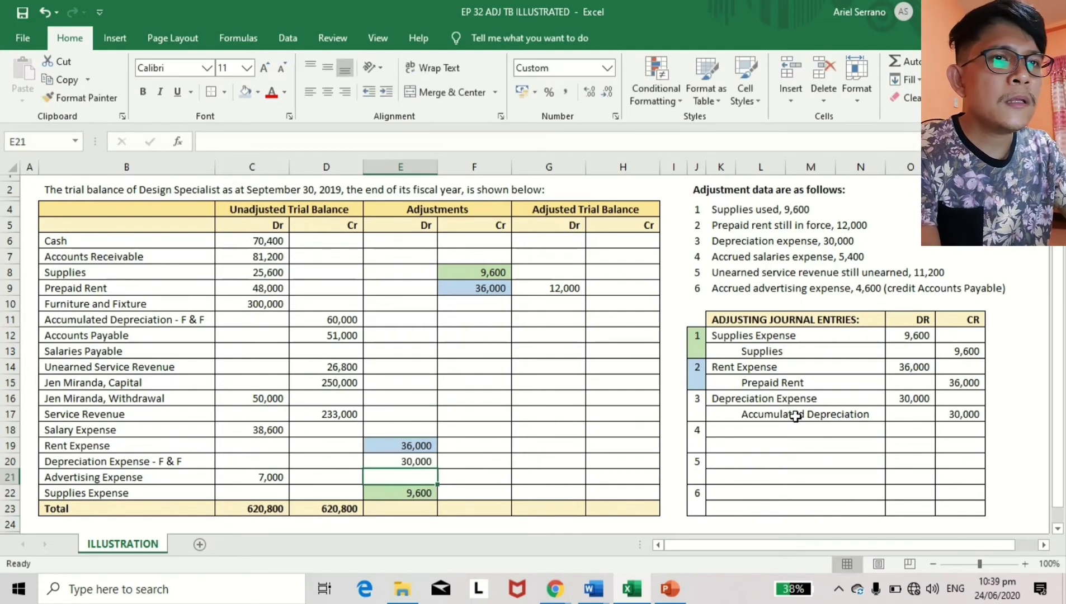
Post 30,000 to Accumulated Depreciation - F & F in the Adjustments Cr column
key(Up)
key(Up)
key(Up)
key(Up)
key(Up)
key(Up)
key(Up)
key(Up)
key(Up)
key(Up)
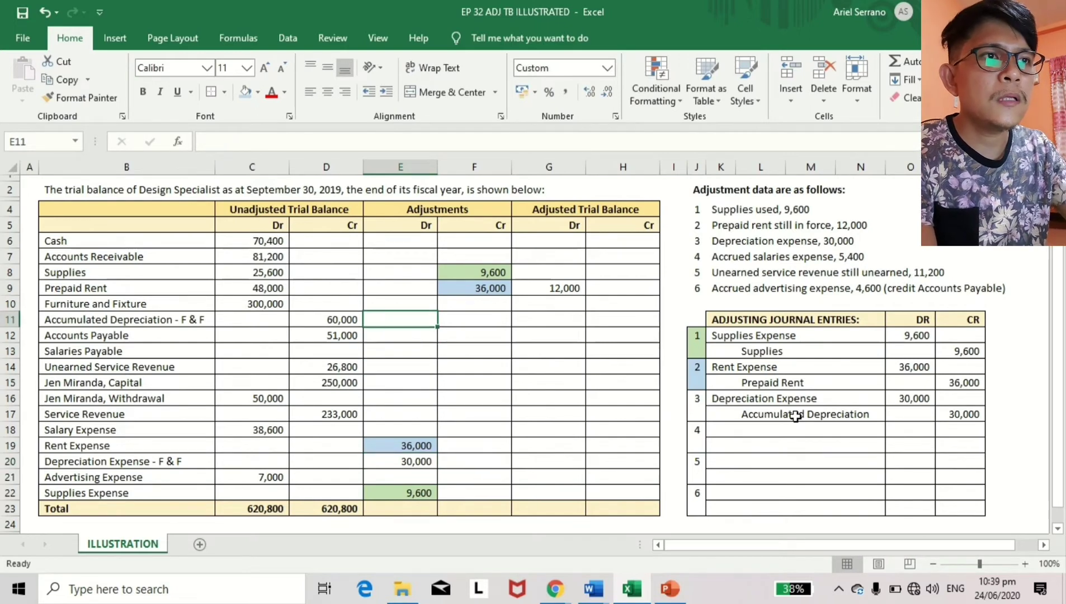
key(Right)
text(30000)
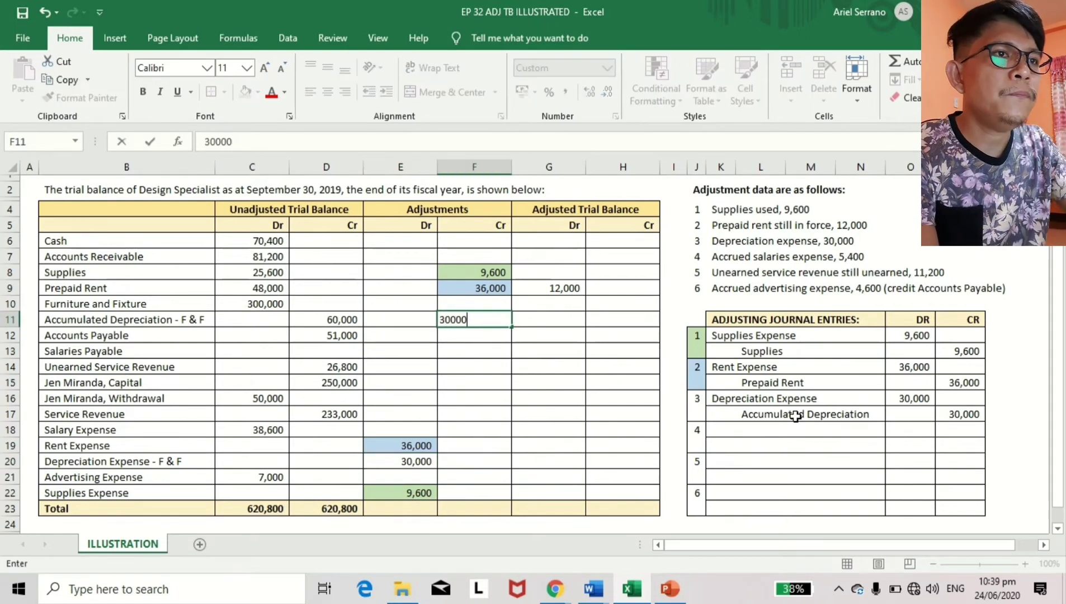
key(Return)
Shade both 30,000 depreciation amounts in the Adjustments columns and the number cells of adjusting entry 3 light gold
key(Up)
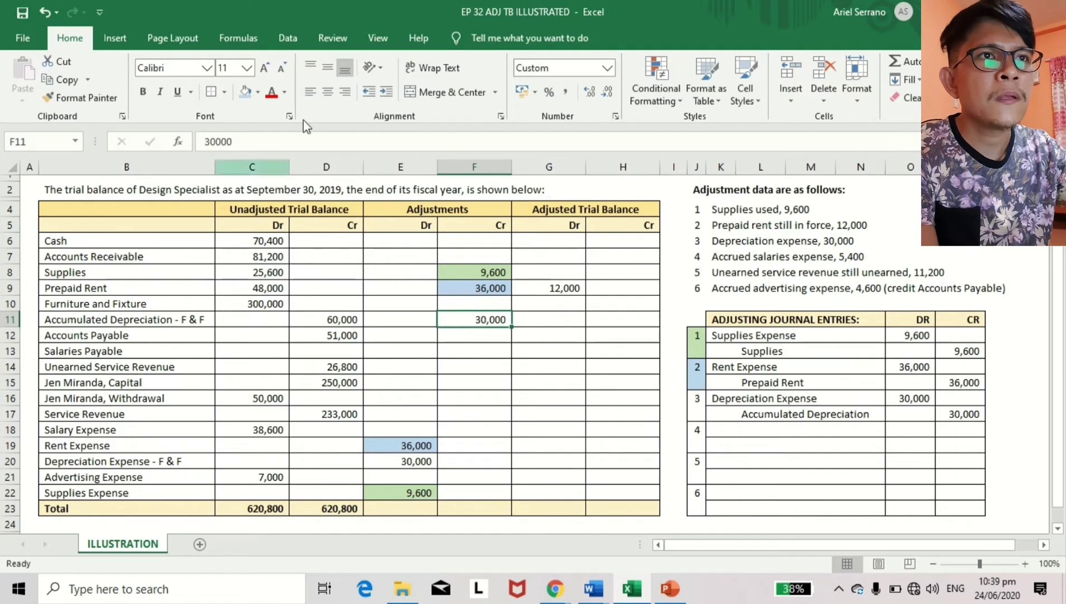
click(258, 89)
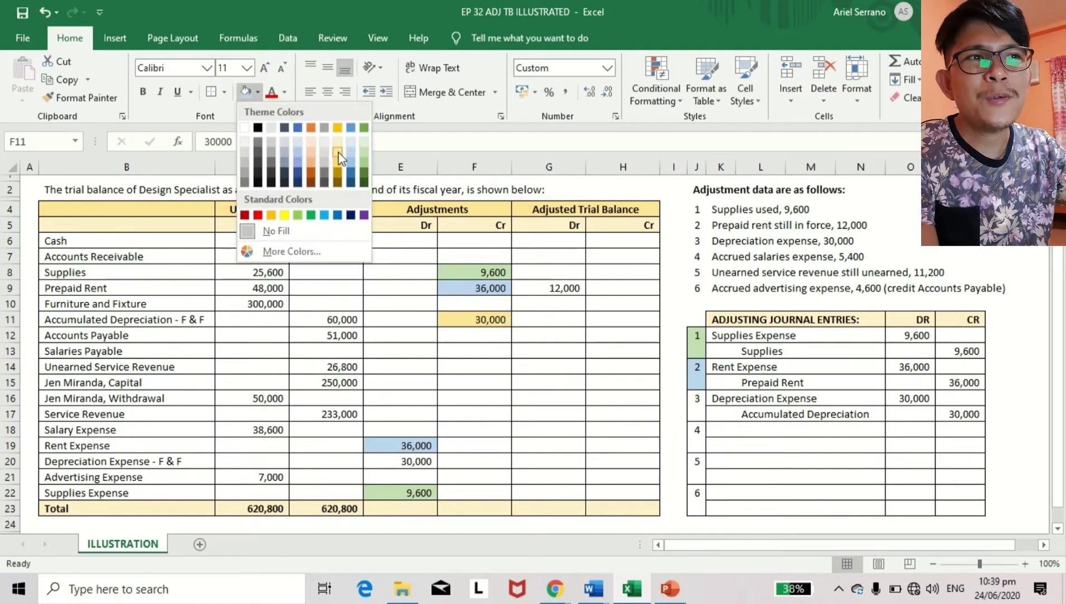
click(338, 150)
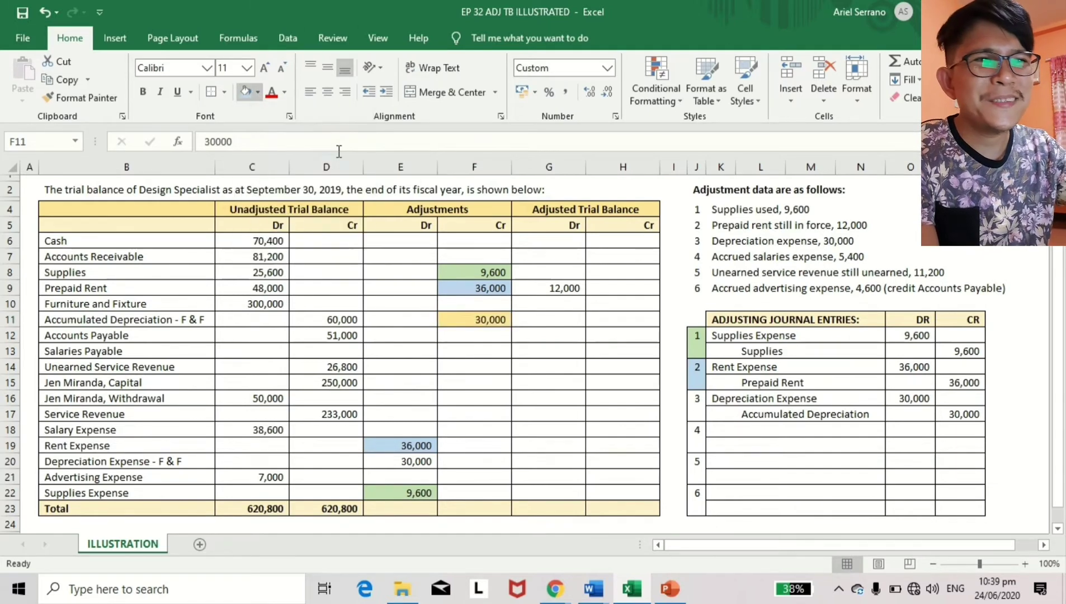
click(397, 462)
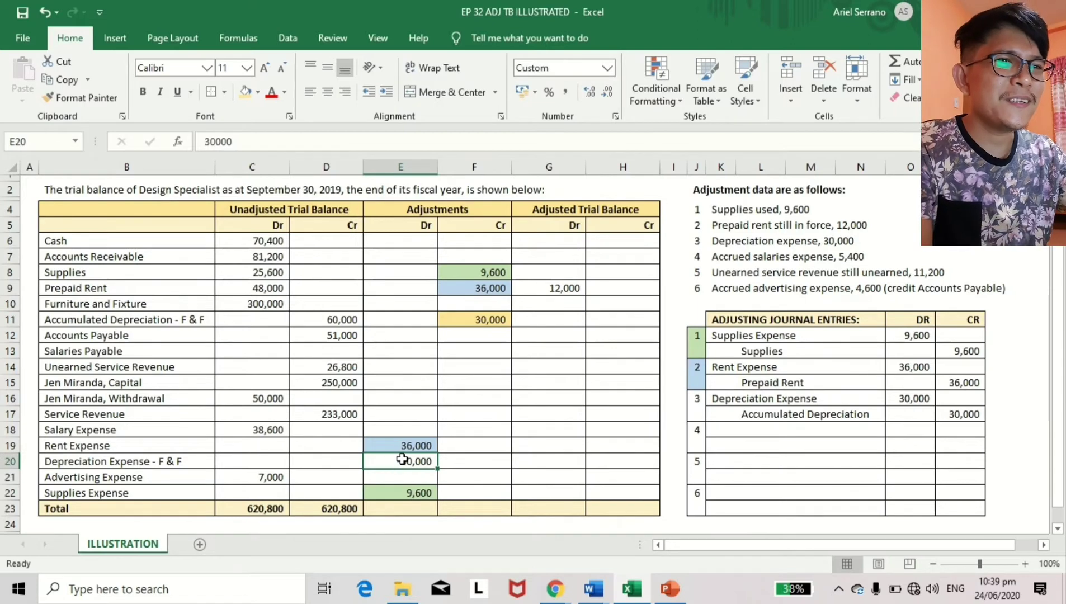
click(242, 100)
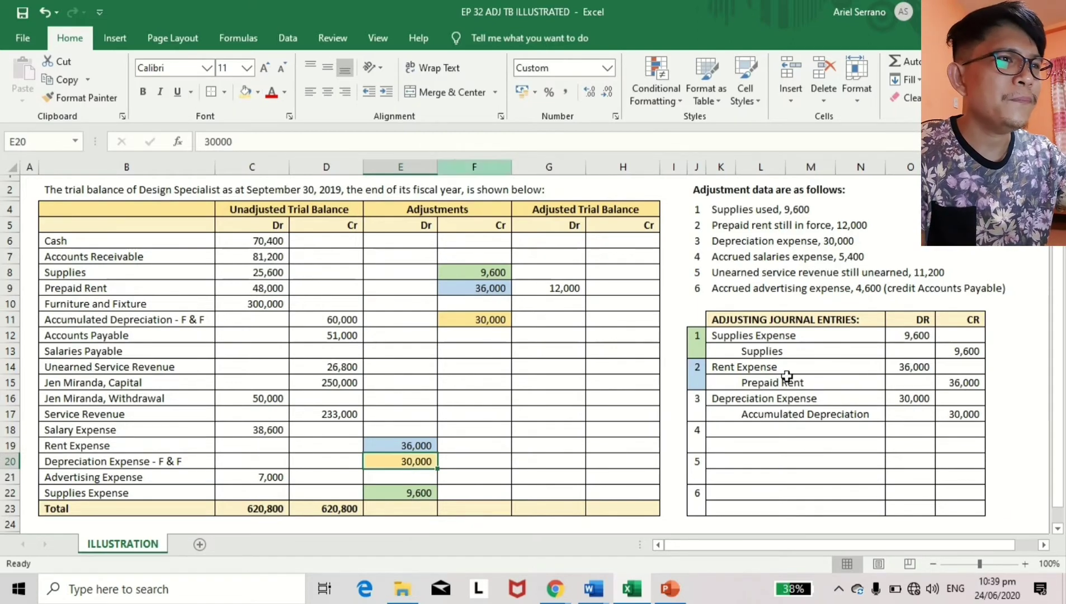
drag(697, 398, 696, 413)
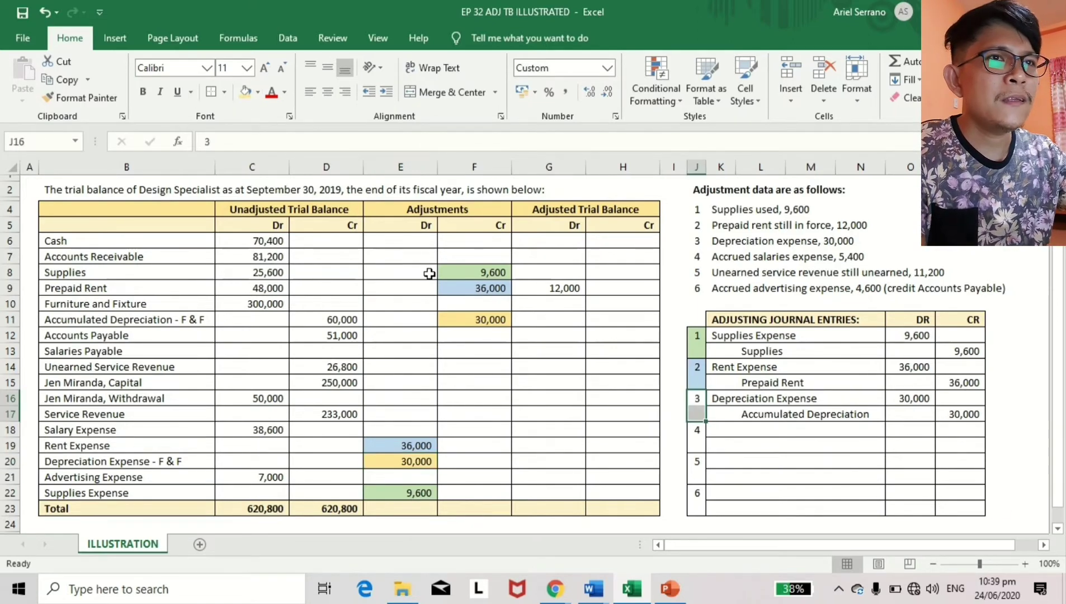
click(244, 92)
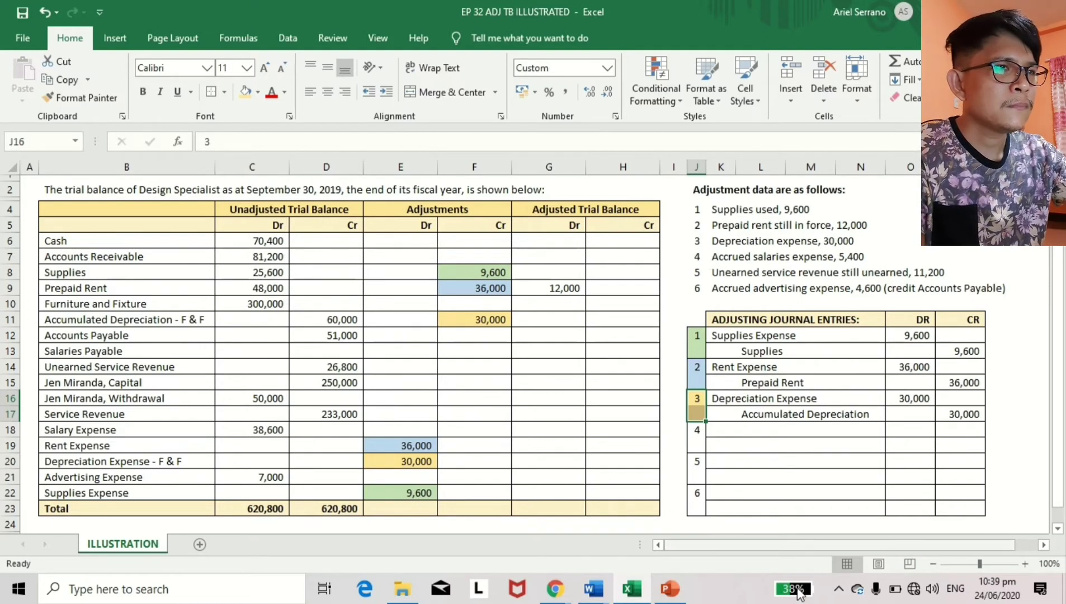
Enter Salary Expense as the debit account of adjusting entry 4
click(719, 428)
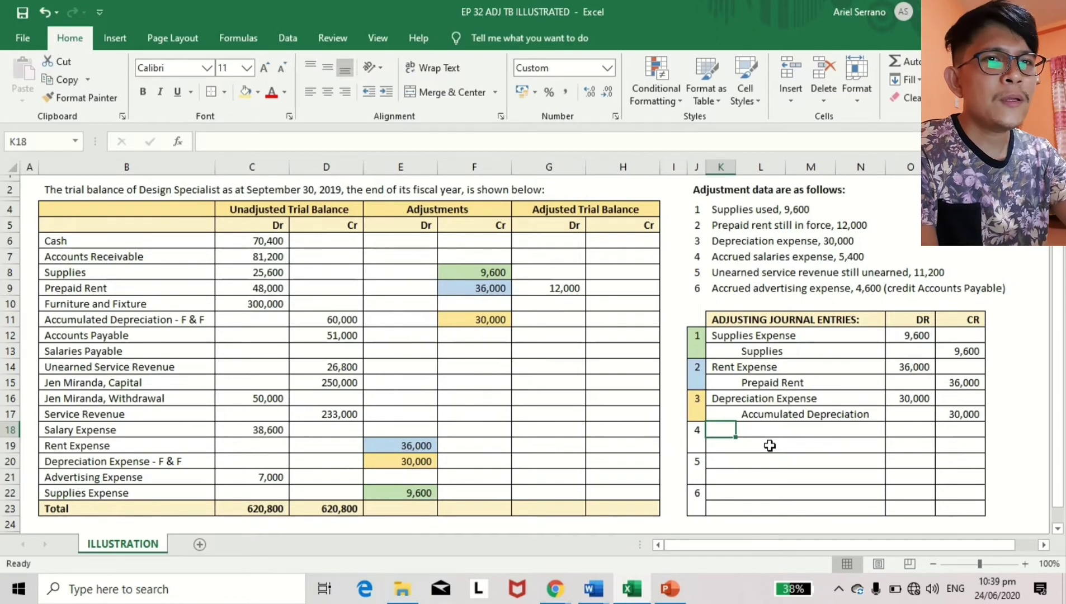
click(10, 429)
click(764, 429)
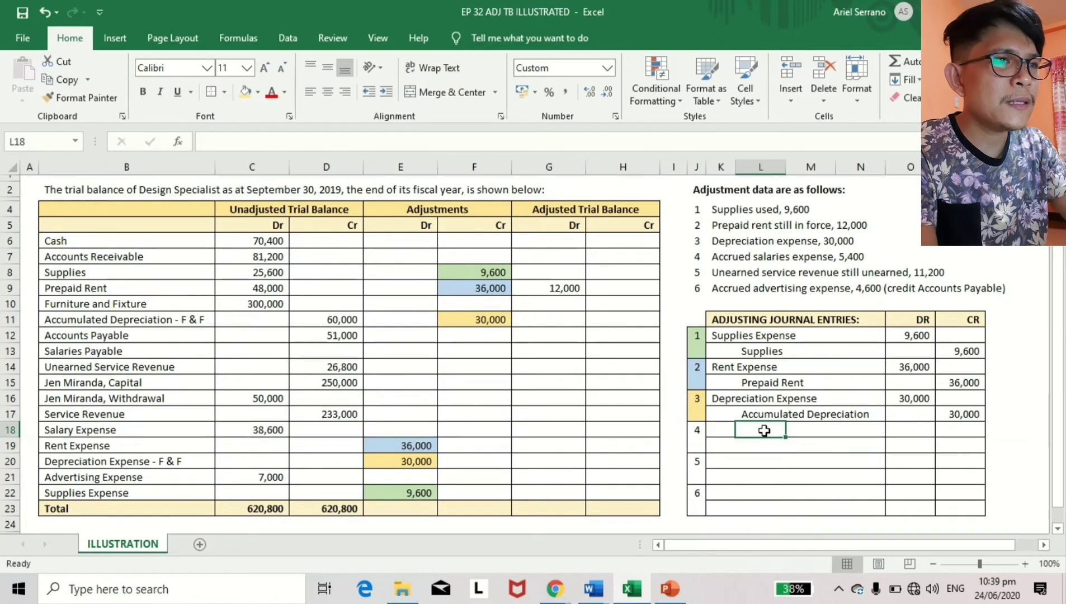
key(Left)
text(Salary E)
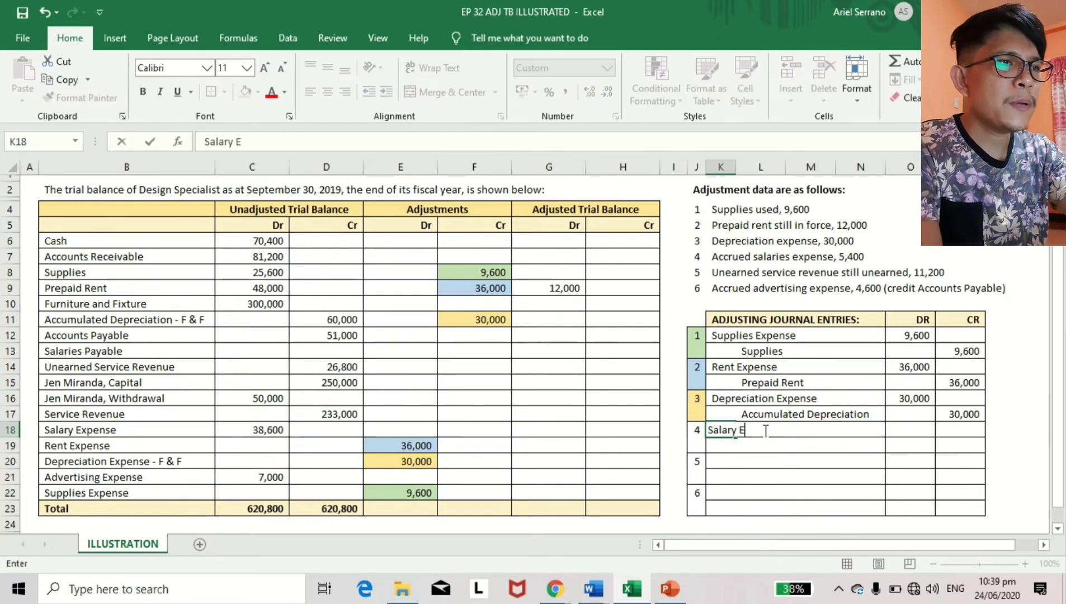
text(xpense)
key(Return)
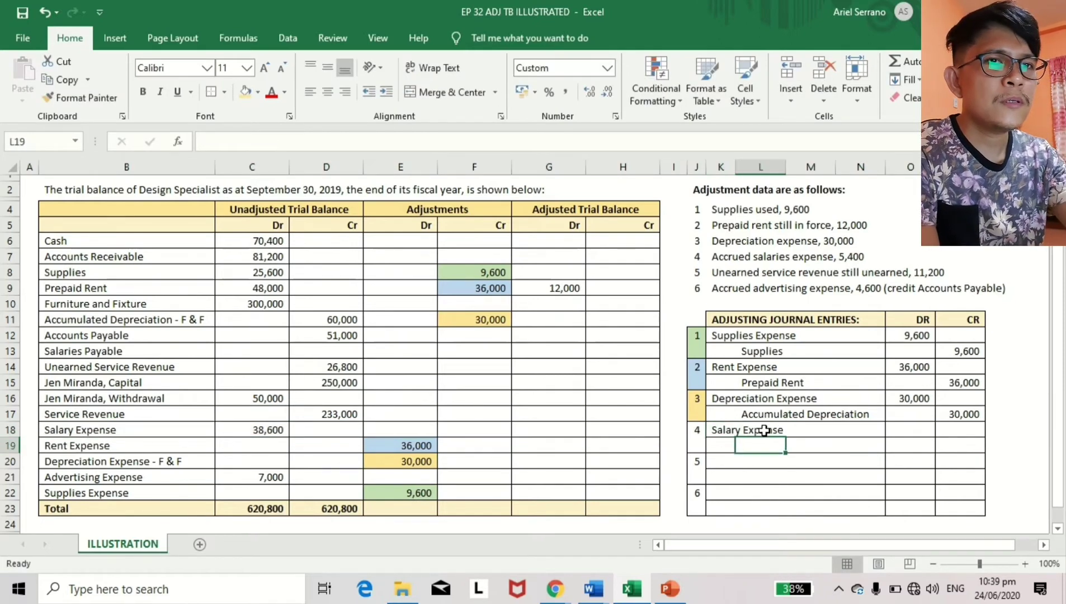
Enter Salaries Payable as the indented credit account of adjusting entry 4
click(5, 351)
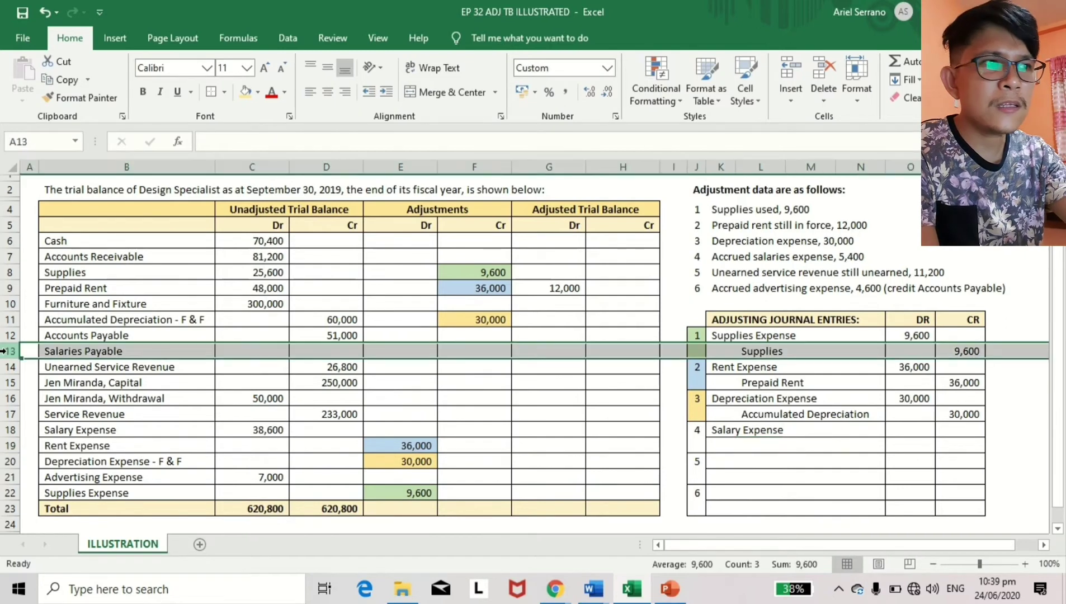
click(756, 445)
text(Salar)
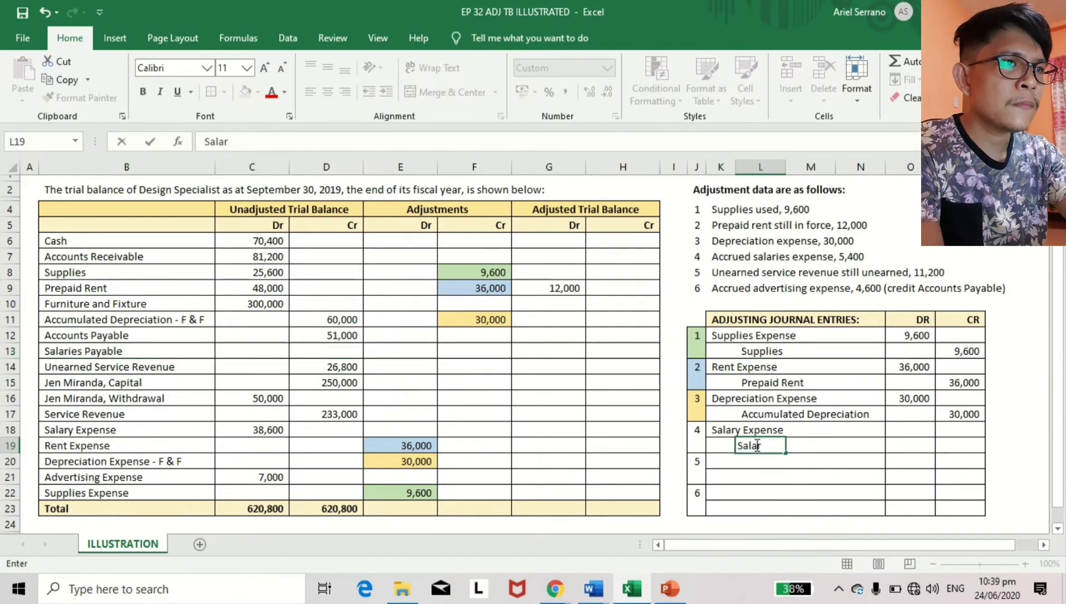
text(ies Payable)
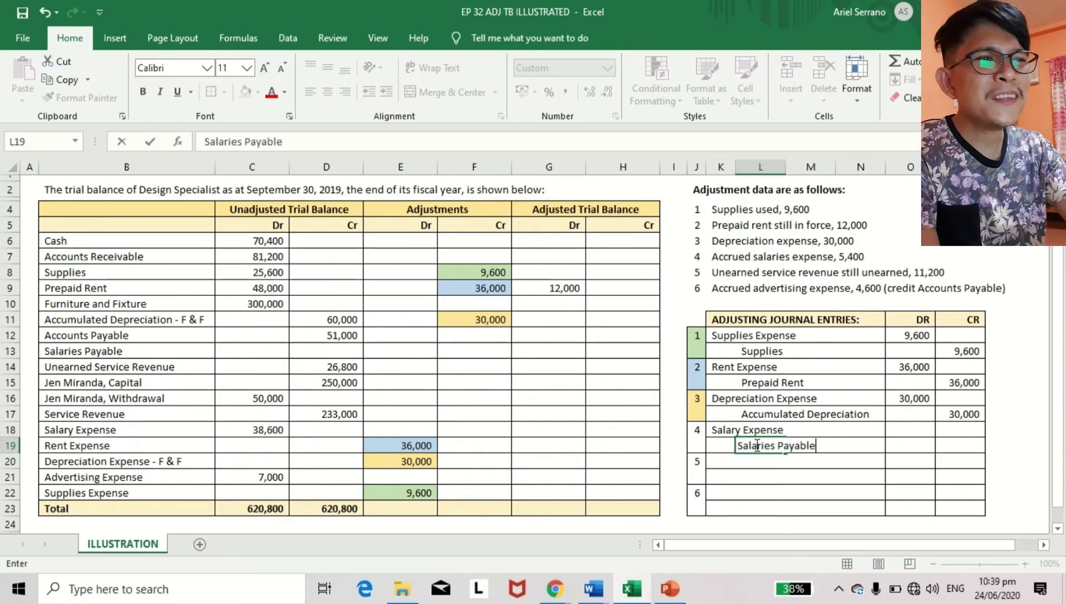
key(Tab)
Enter 5,400 as the Salary Expense debit and 5,400 as the Salaries Payable credit in adjusting entry 4
key(Left)
key(Up)
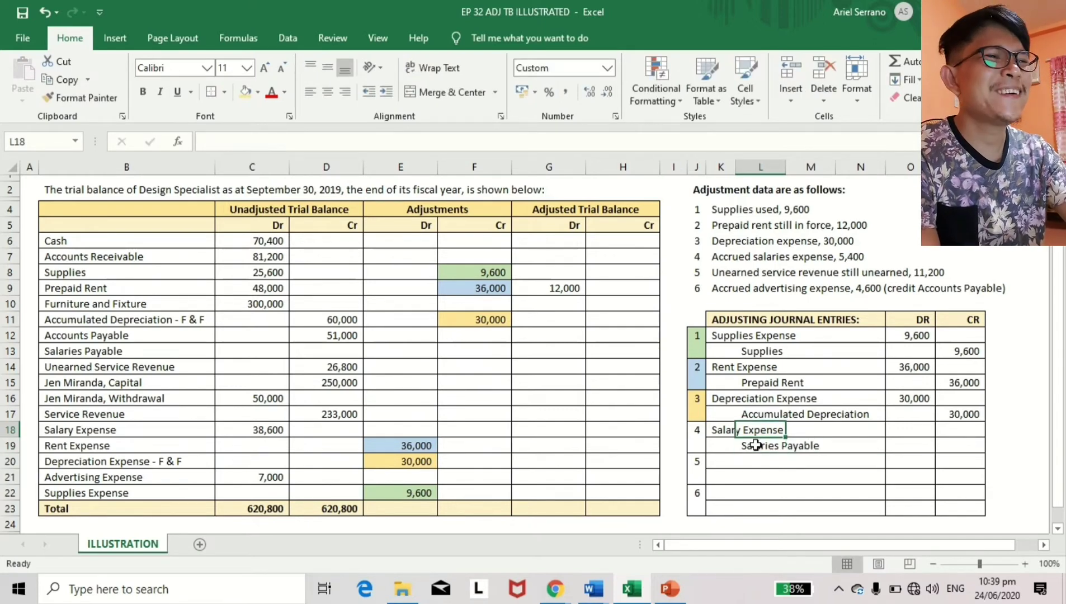
key(Down)
key(Up)
key(Left)
key(Right)
key(Right)
key(Right)
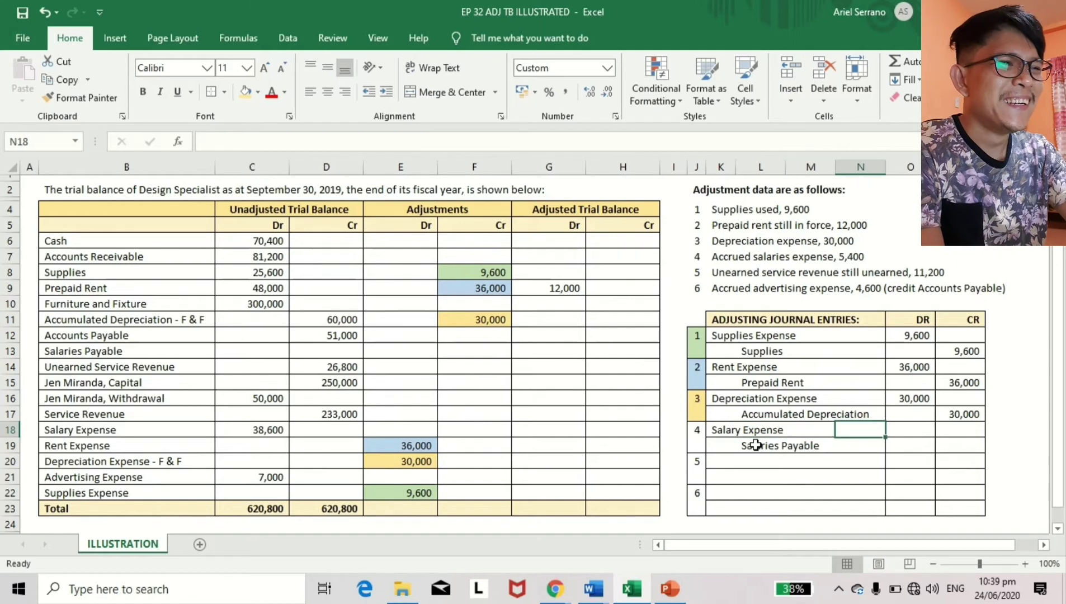
key(Right)
text(5400)
key(Return)
key(Right)
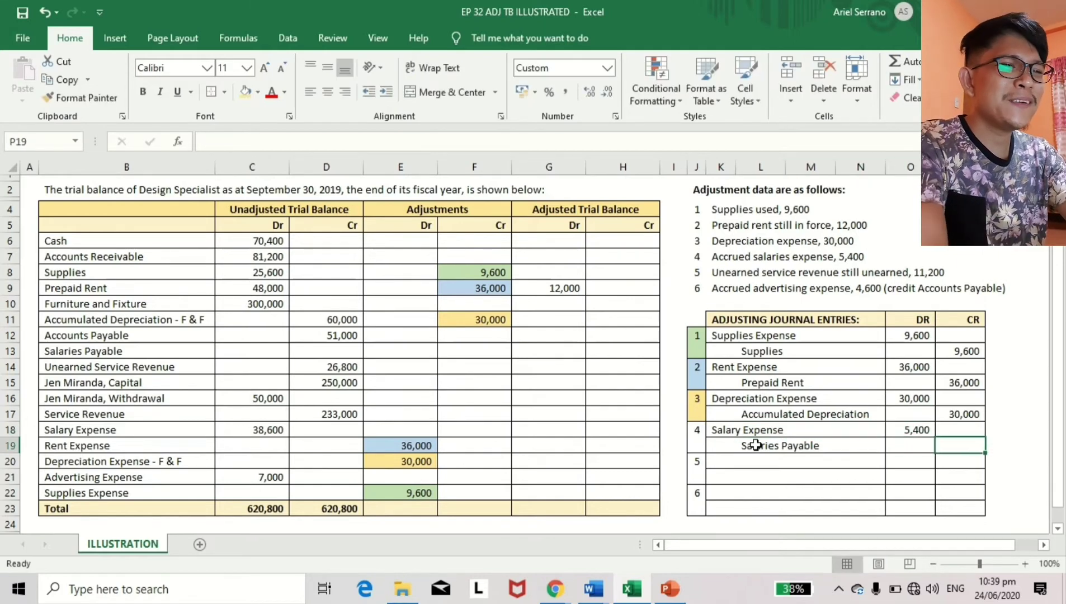
text(5400)
key(Left)
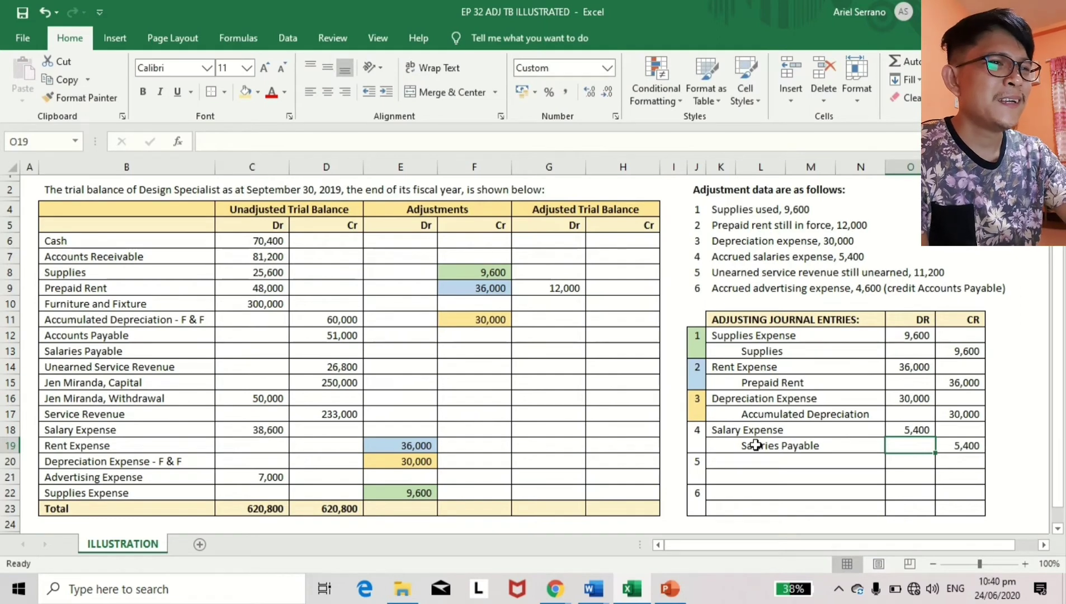
Post 5,400 to Salary Expense in the Adjustments Dr column
key(Left)
key(Left)
key(Left)
key(Left)
key(Left)
key(Up)
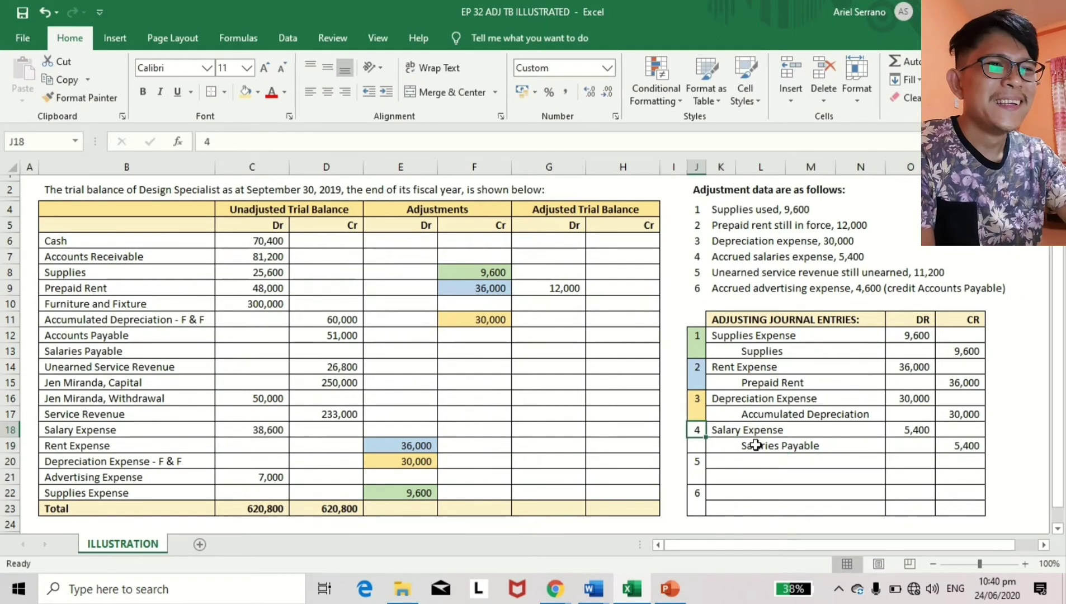
key(Left)
key(Left)
key(Left)
key(Up)
key(Up)
key(Up)
key(Up)
key(Up)
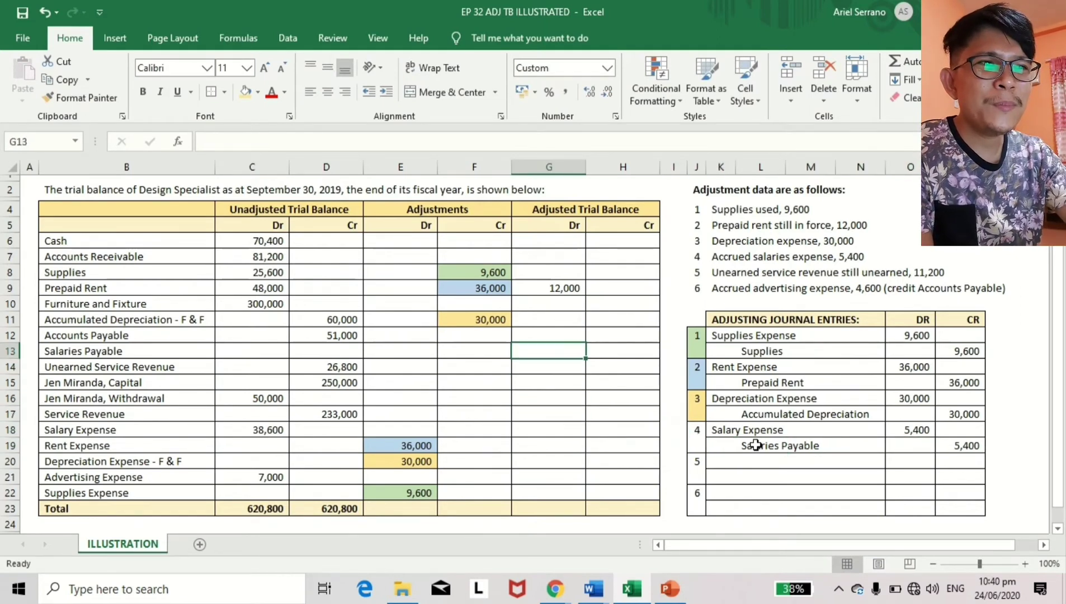
key(Left)
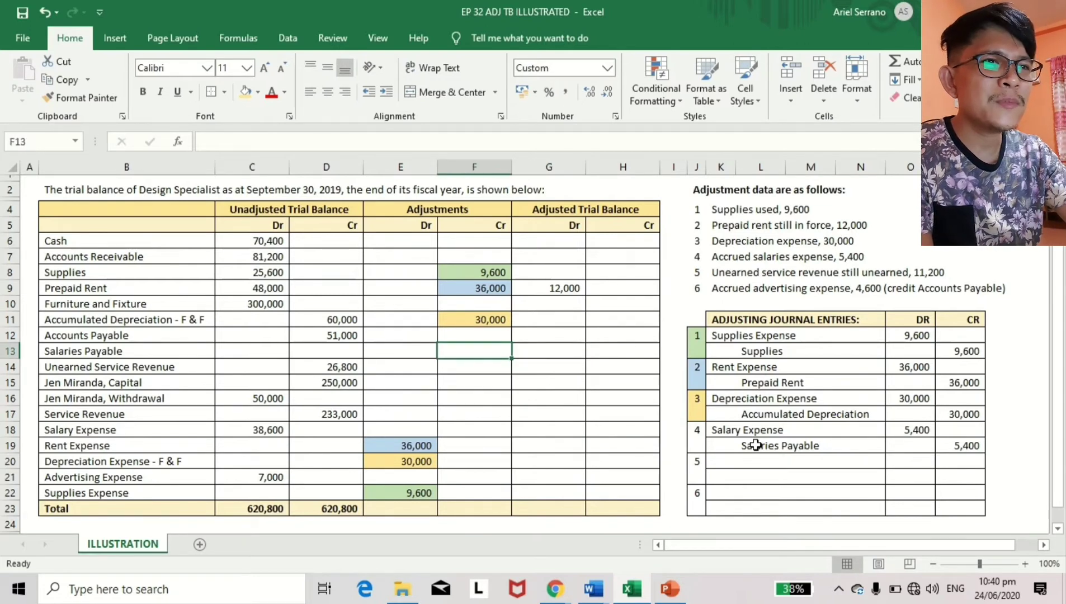
key(Left)
key(Down)
key(Down)
key(Down)
key(Down)
key(Down)
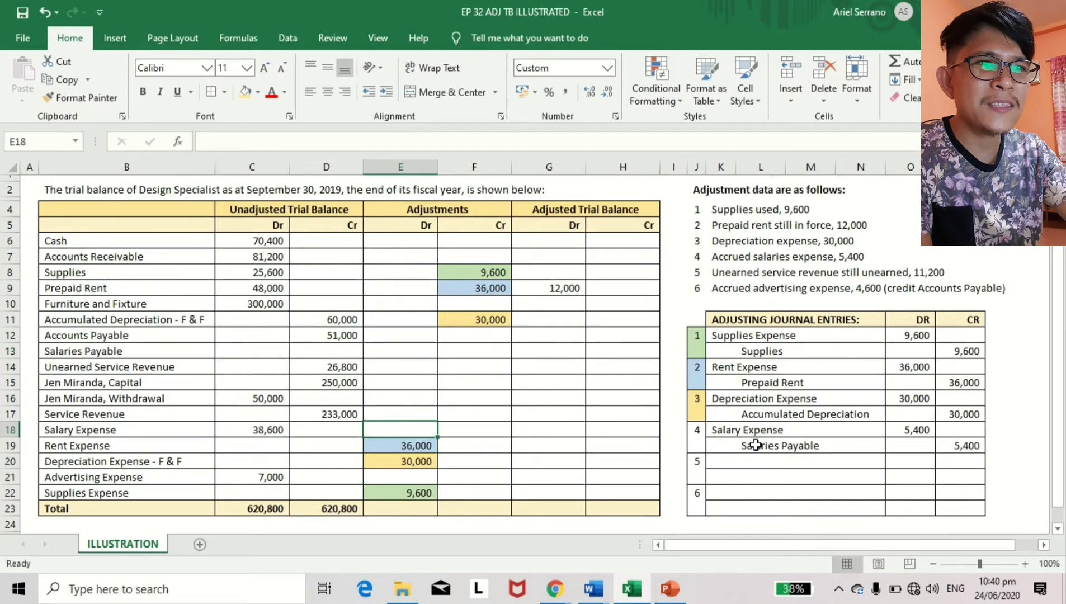
key(Left)
key(Right)
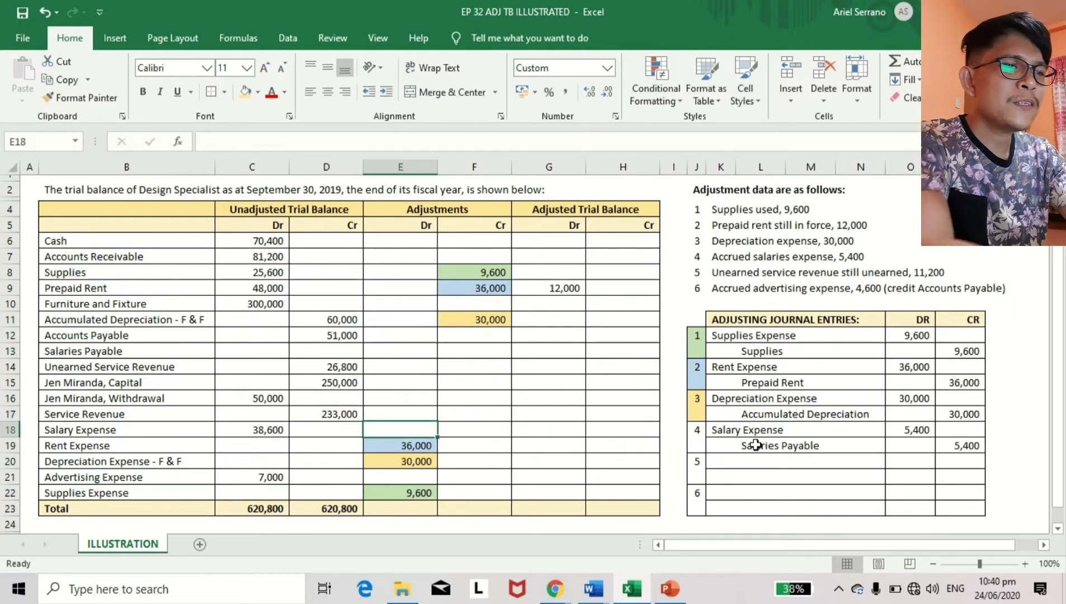
text(5,400)
key(ctrl+Return)
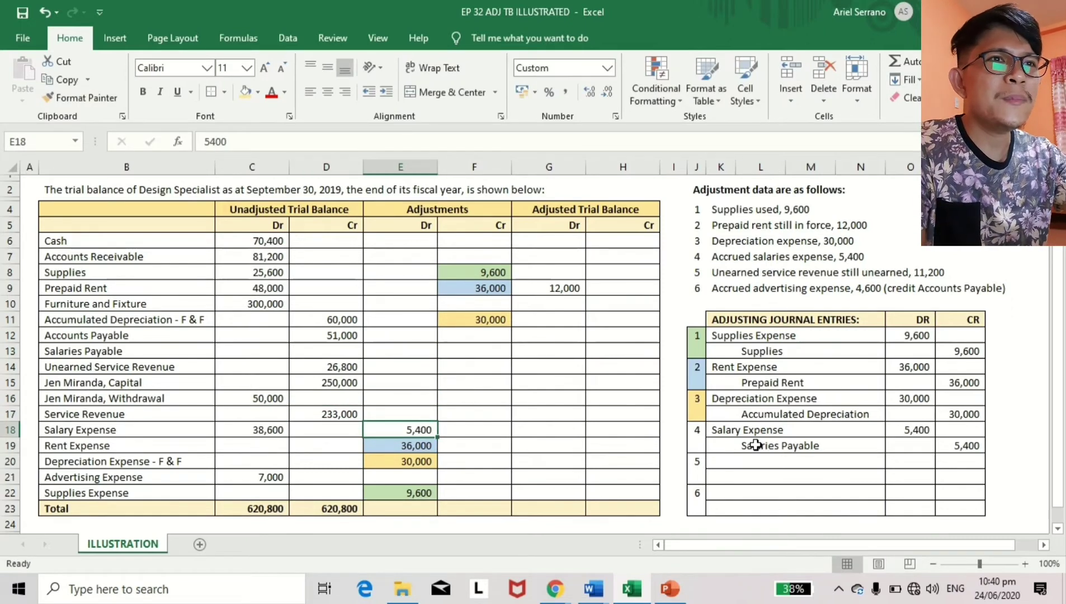
Shade the Salary Expense adjustment of 5,400 and the number cells of adjusting entry 4 yellow
click(258, 92)
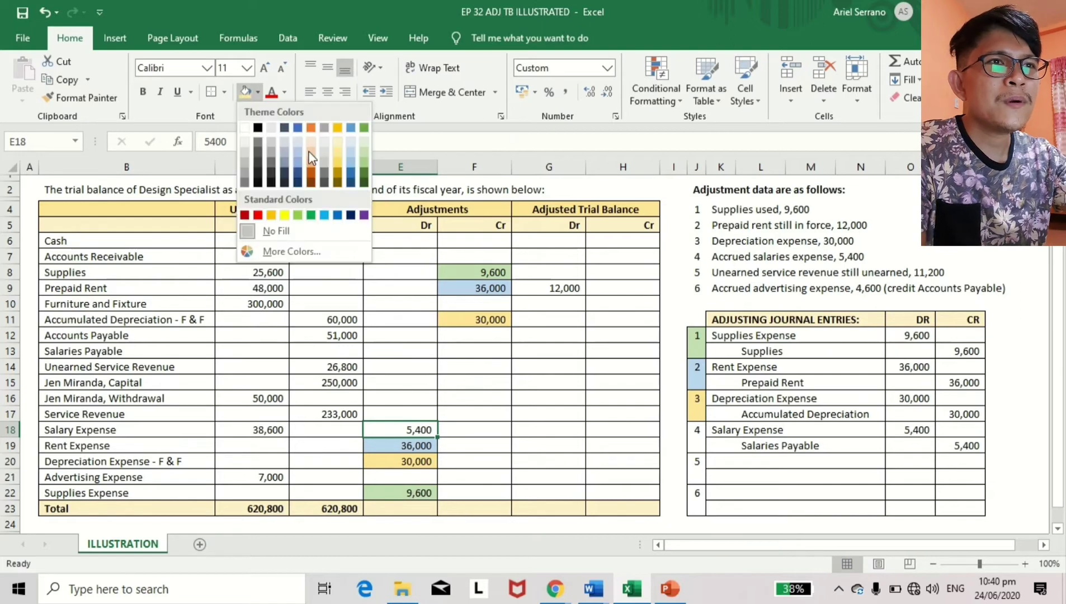
click(283, 214)
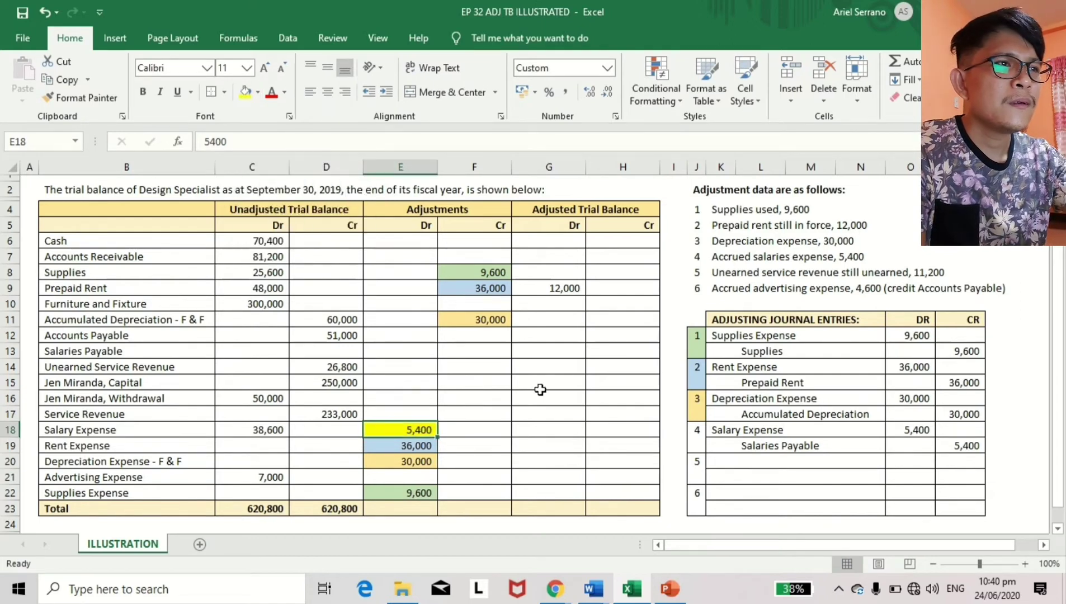
click(702, 430)
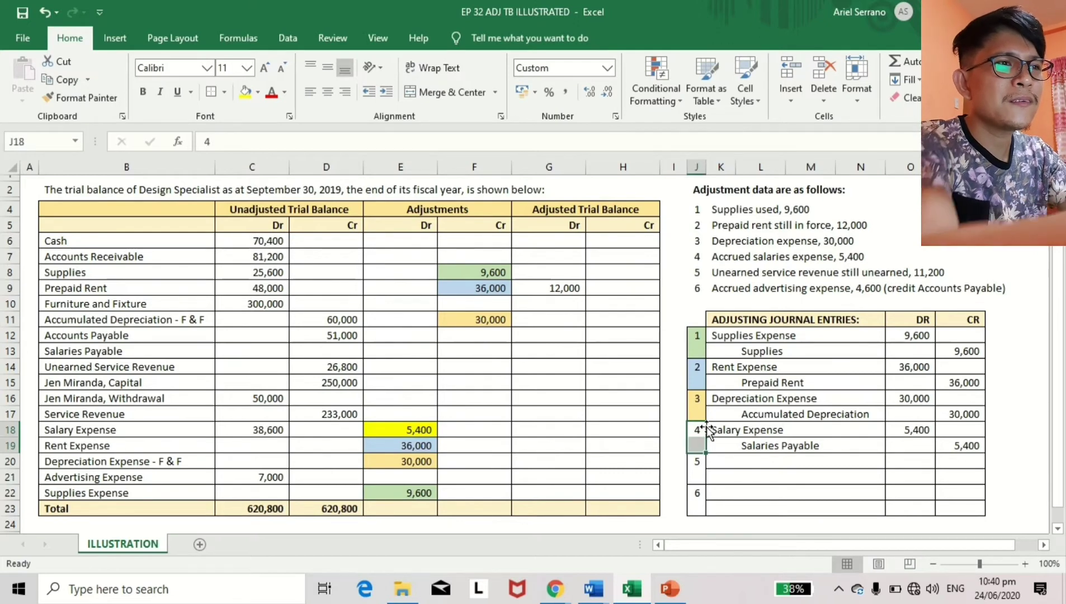
click(245, 92)
Post 5,400 to Salaries Payable in the Adjustments Cr column and shade the amount yellow
click(411, 428)
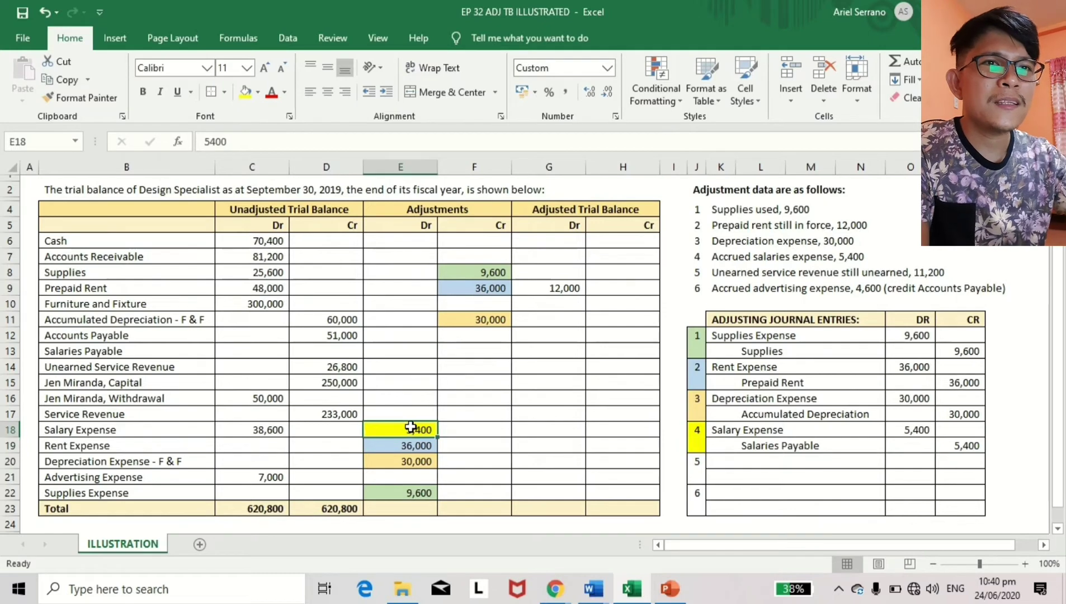
key(Up)
key(Up)
key(Up)
key(Up)
key(Up)
key(Right)
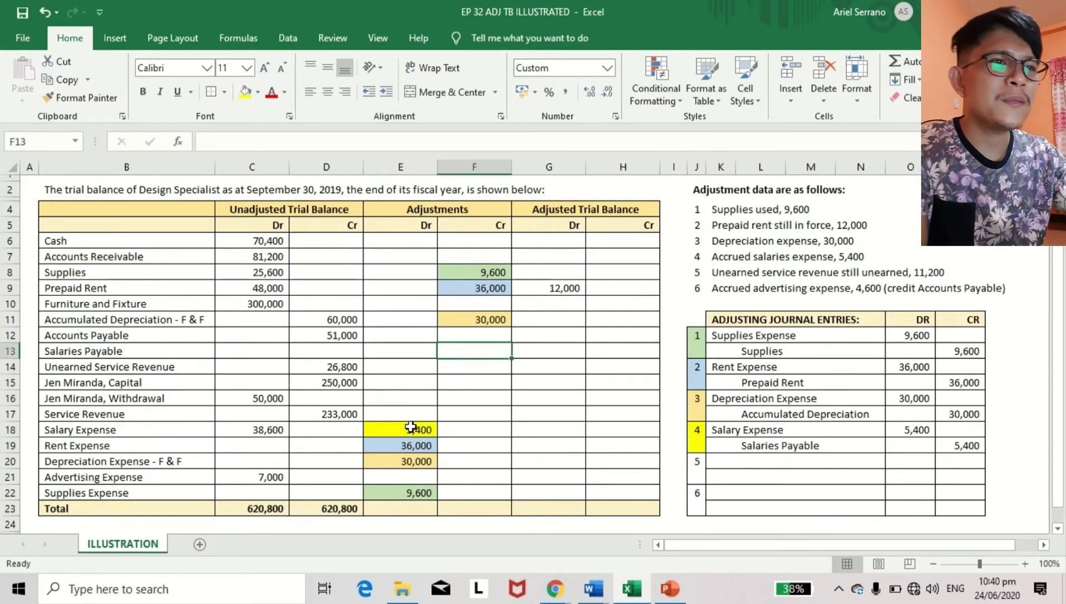
text(5400)
key(ctrl+Return)
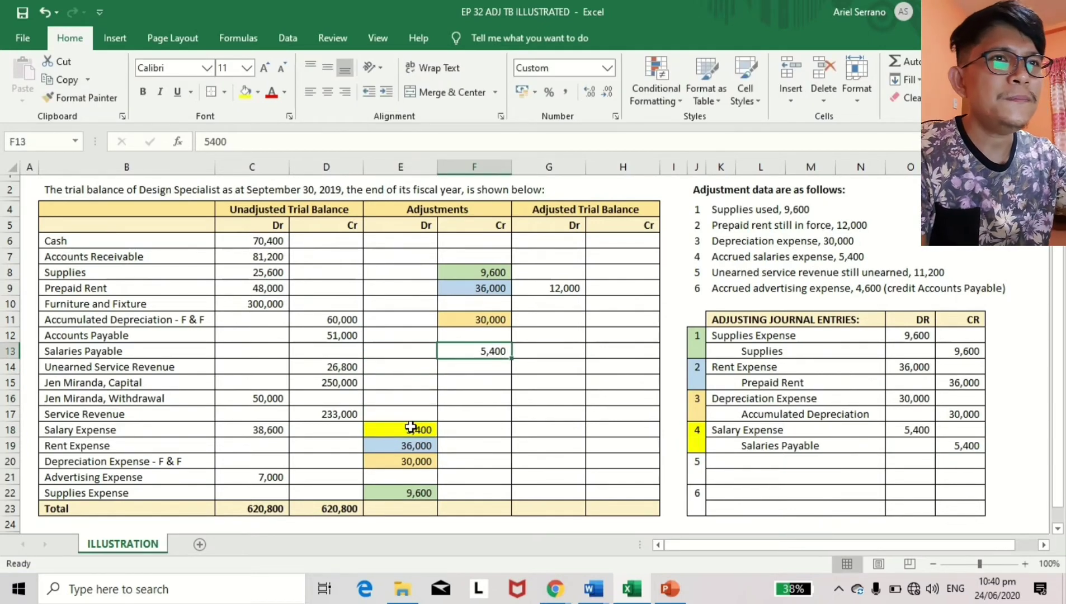
click(245, 91)
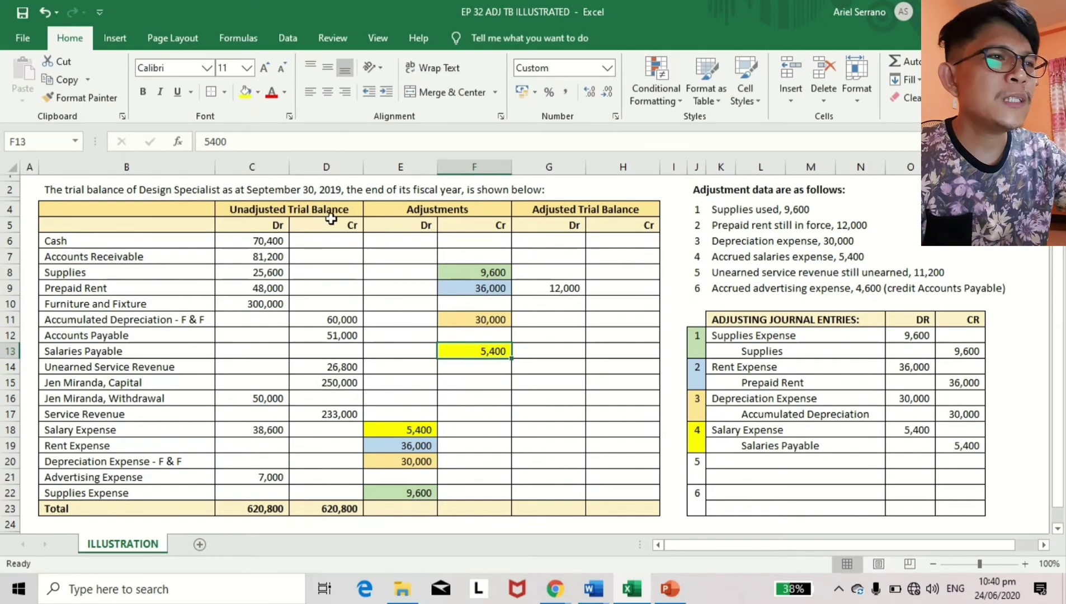
click(714, 273)
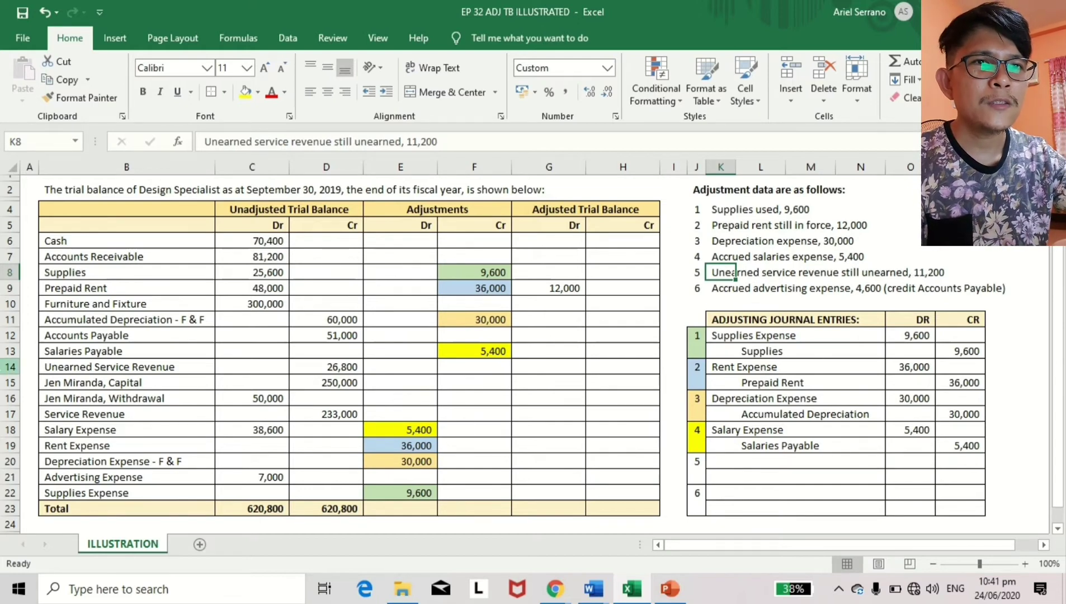
click(8, 366)
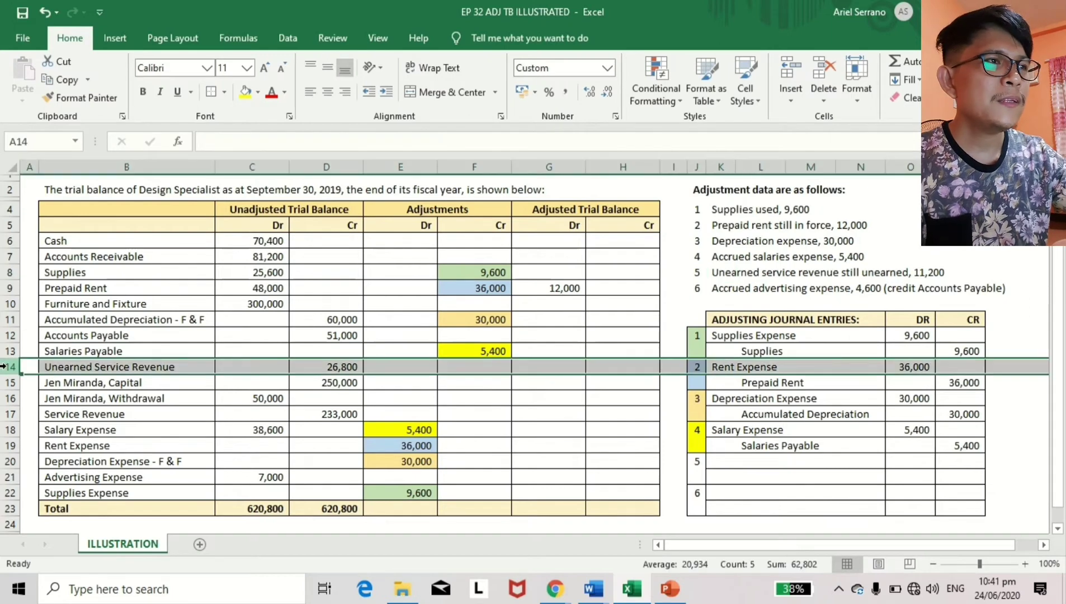
click(542, 367)
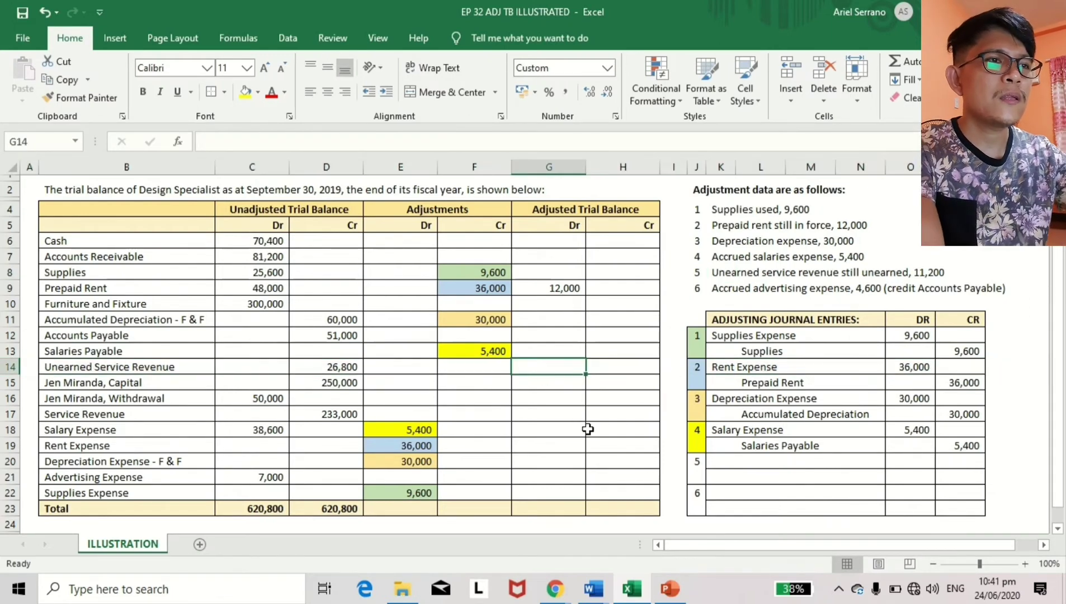
text(11200)
key(ctrl+Return)
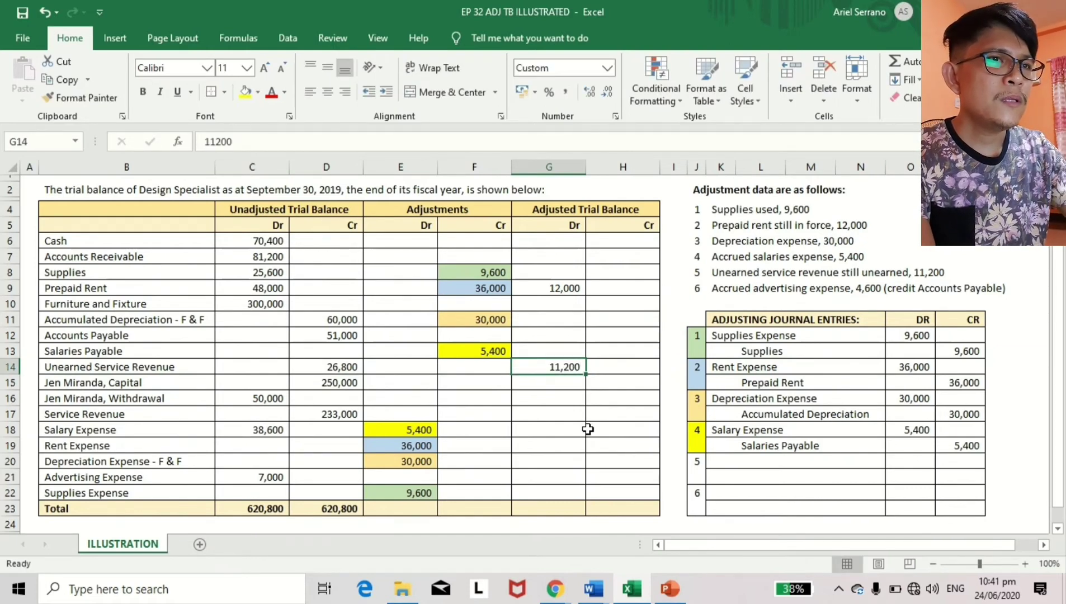
key(Left)
text(=)
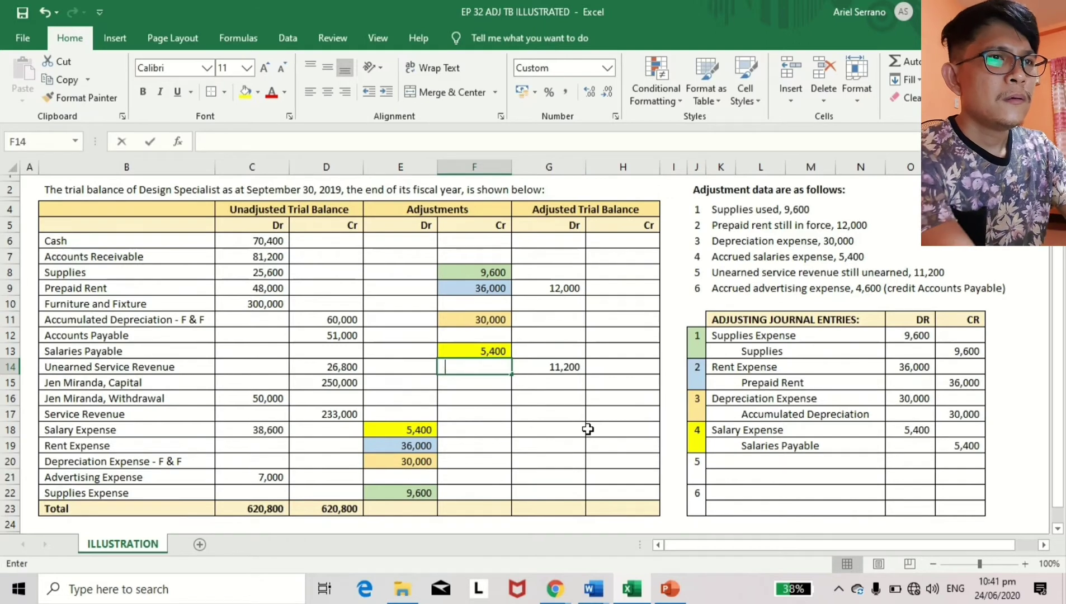
key(Escape)
key(Right)
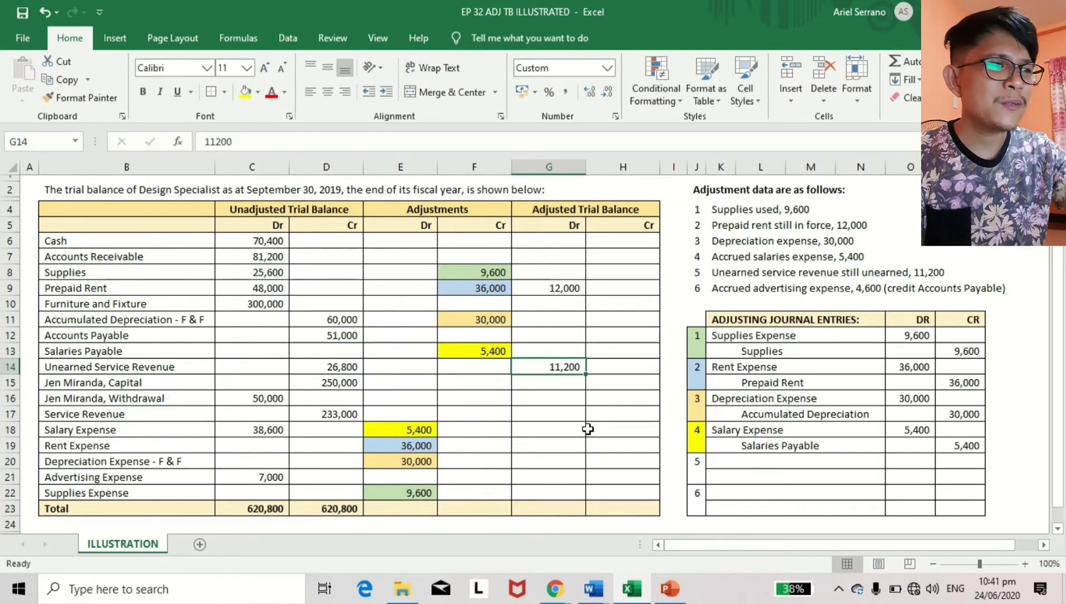
key(Delete)
Enter 11,200 for Unearned Service Revenue in the Adjusted Trial Balance Cr column
key(Right)
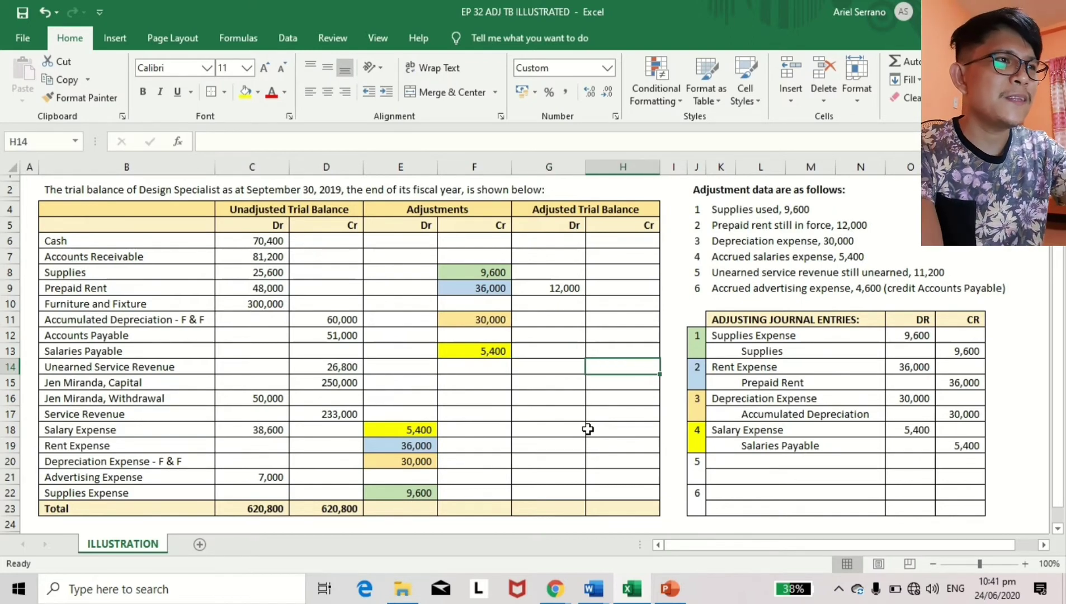
text(11200)
key(Return)
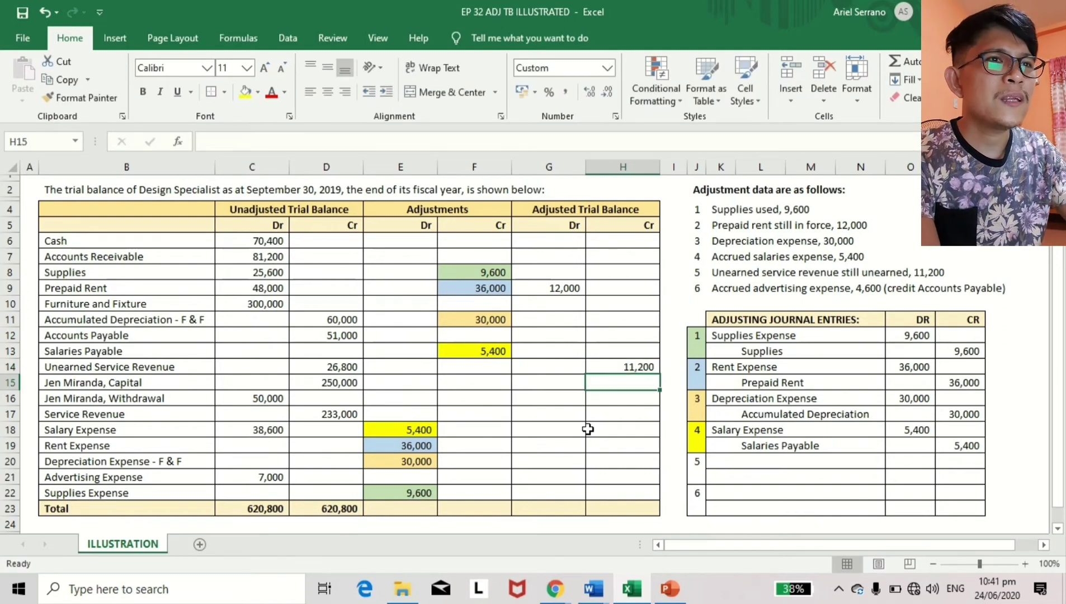
Compare the unadjusted and adjusted credit balances of Unearned Service Revenue
key(Up)
key(Left)
key(Left)
key(Left)
key(Left)
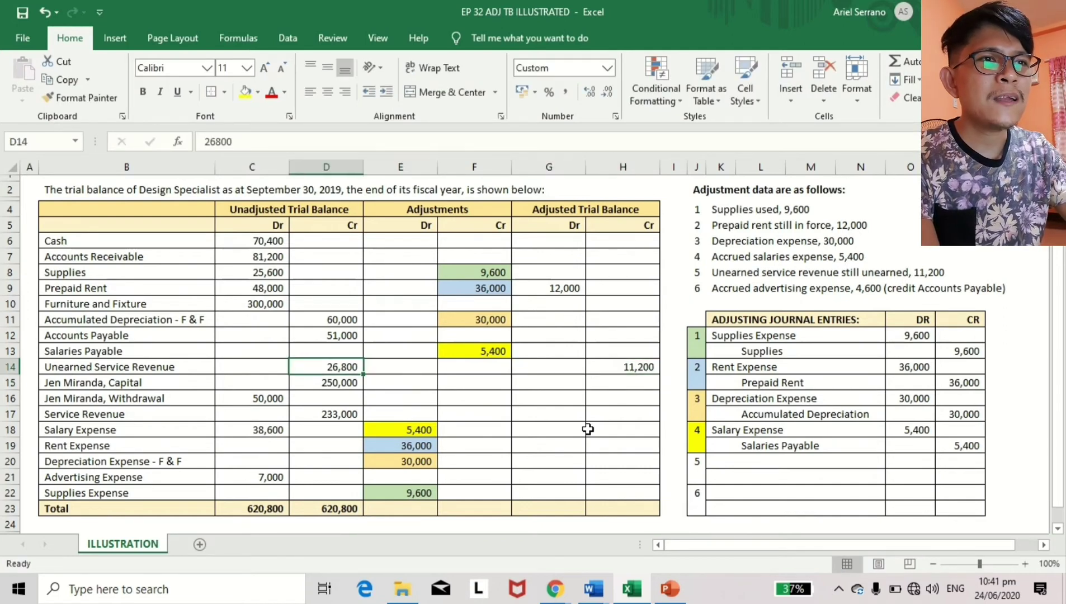
key(Right)
key(Right)
key(Right)
key(Right)
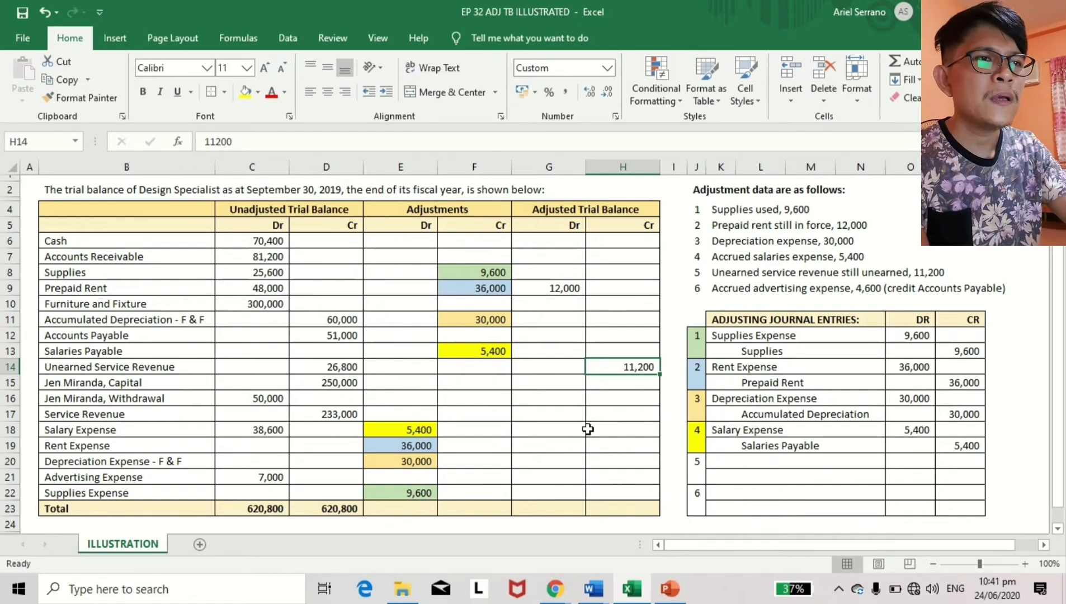
Calculate the Unearned Service Revenue adjustment in the Adjustments Dr column with the formula =D14-H14
key(Left)
key(Left)
key(Left)
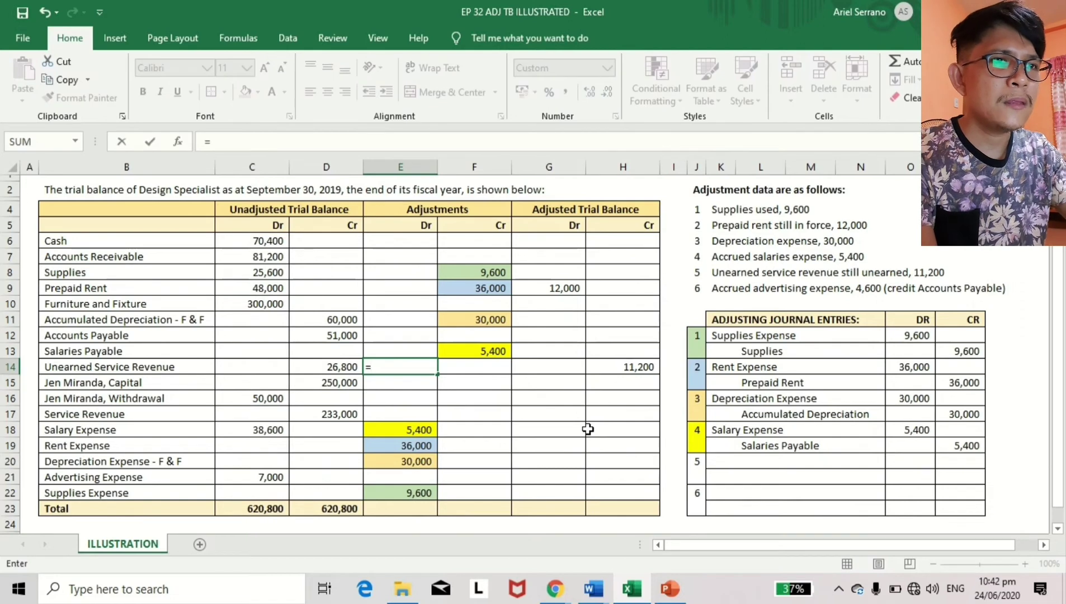
key(Left)
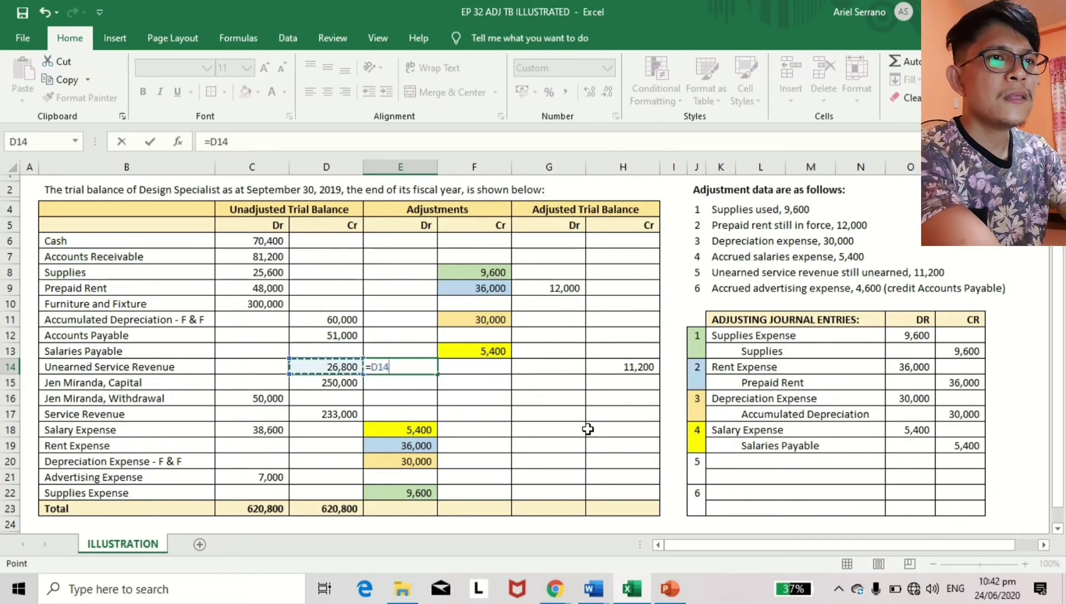
text(-)
key(Right)
key(Right)
key(Right)
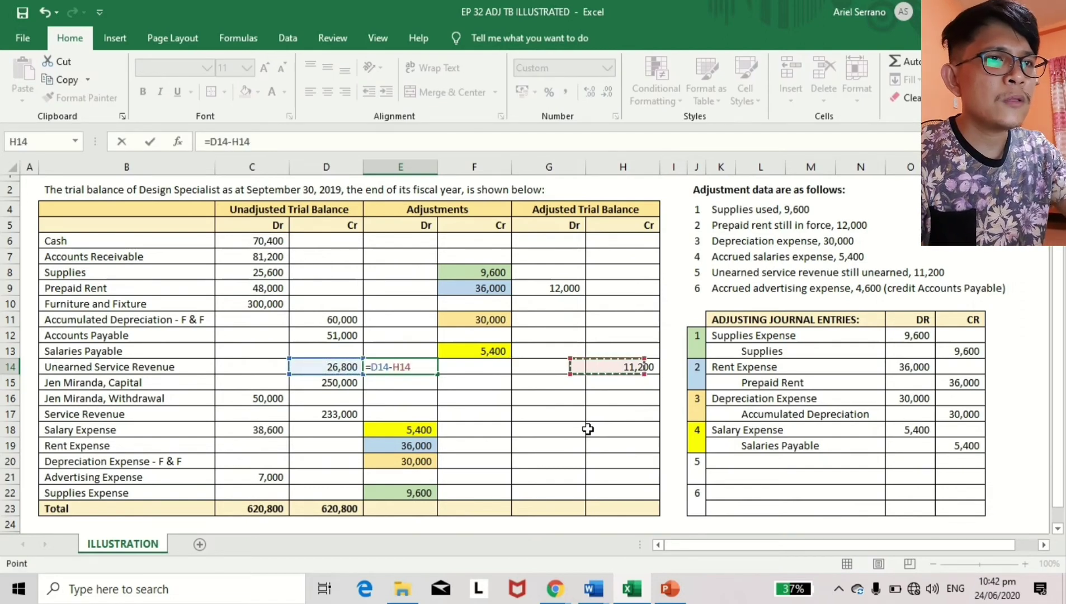
key(Return)
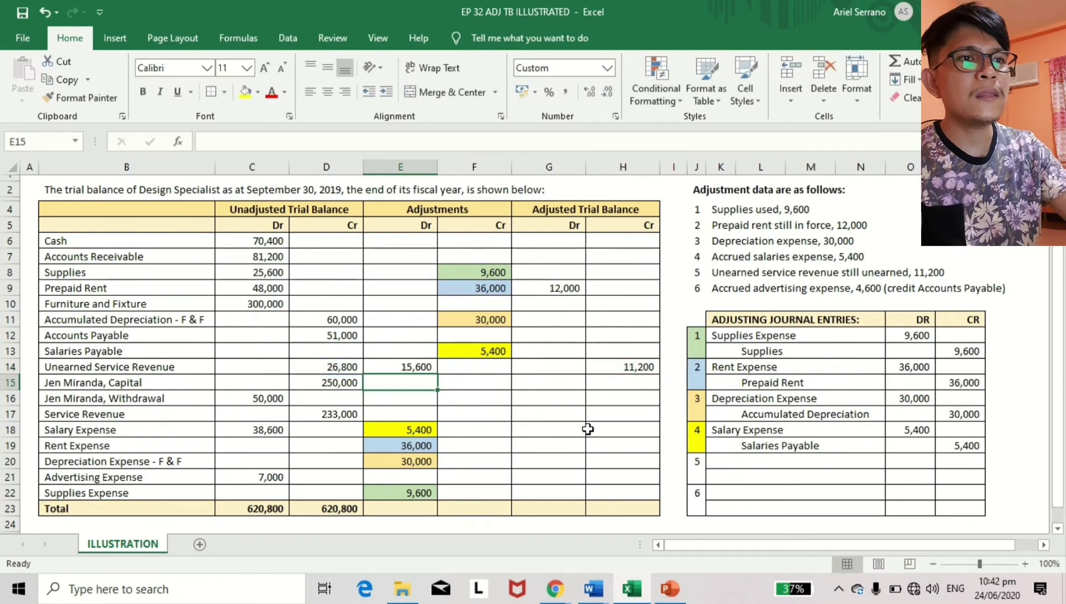
Shade the Unearned Service Revenue adjustment and the number cells of adjusting entry 5 gray
key(Up)
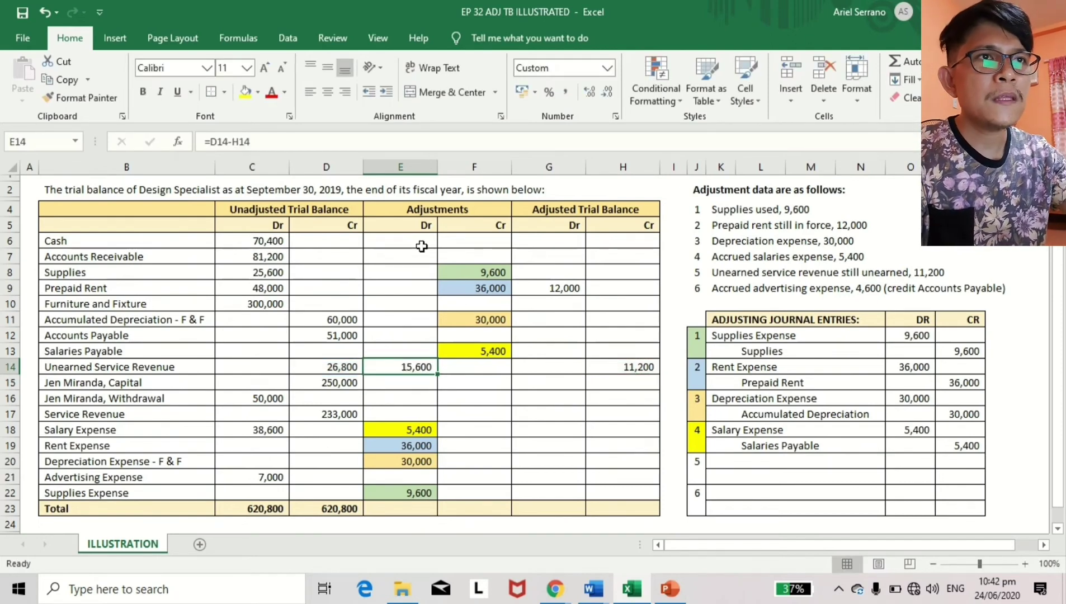
click(258, 92)
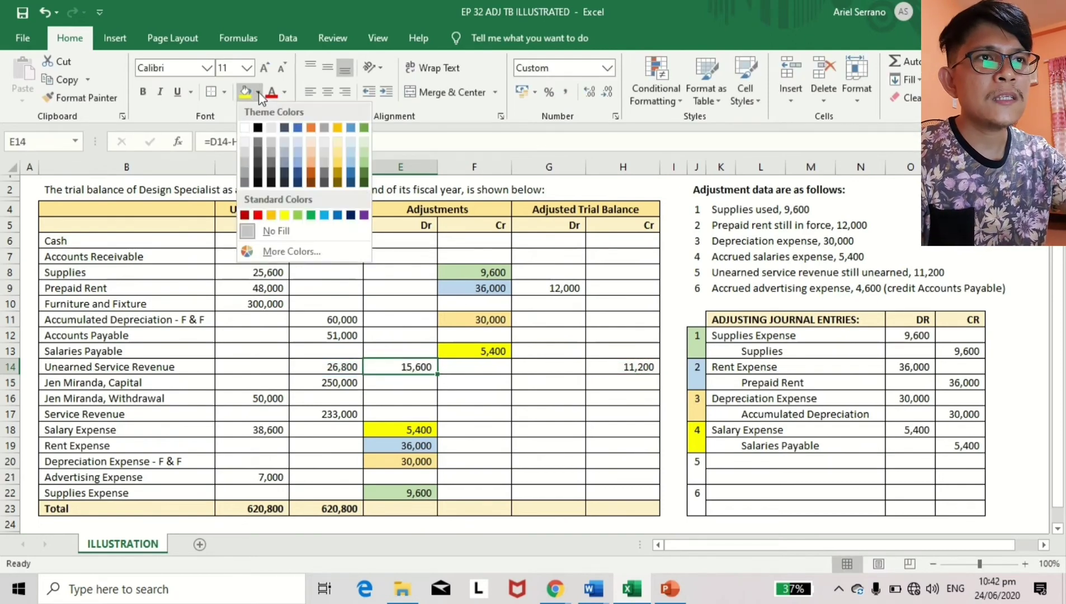
click(270, 144)
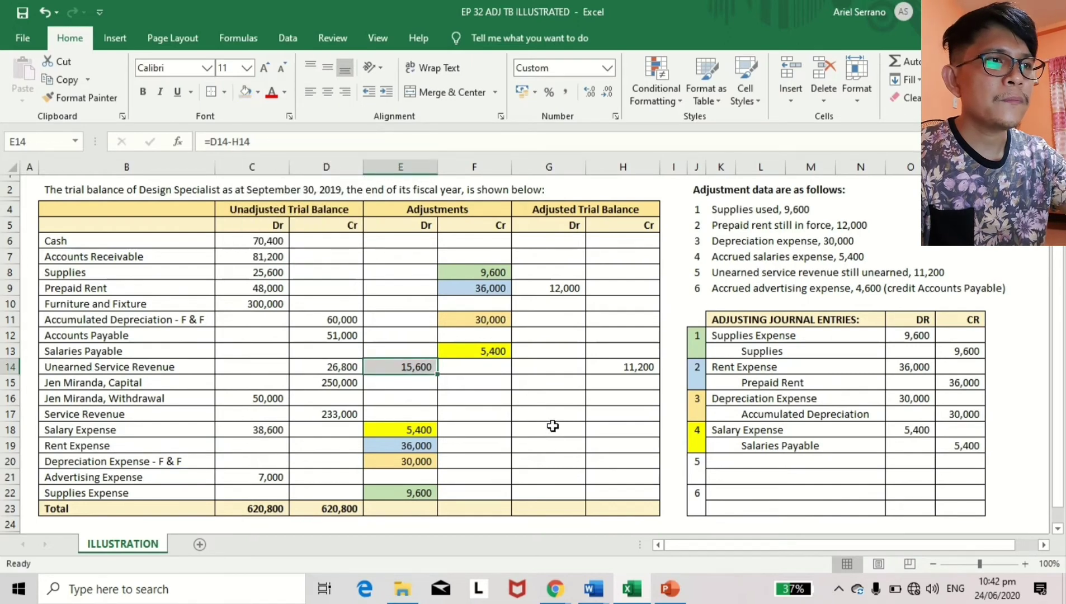
drag(694, 461, 693, 476)
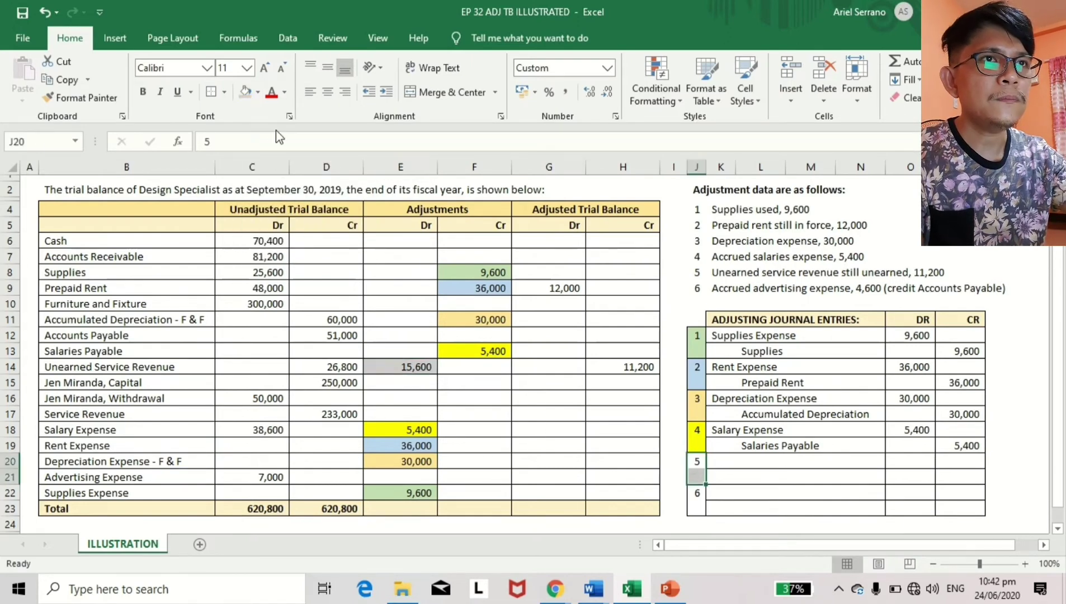
click(245, 91)
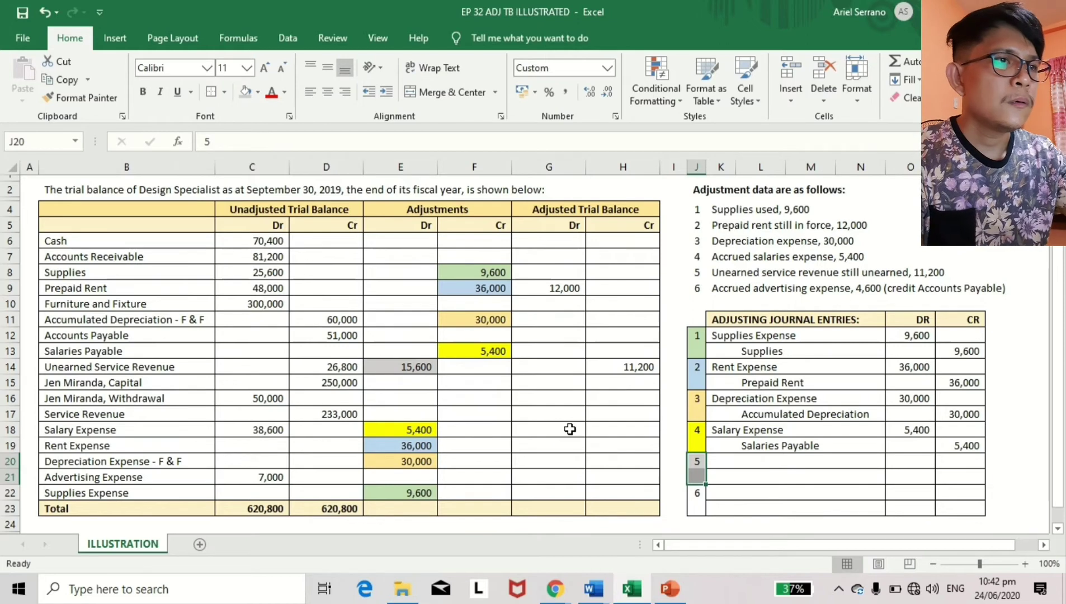
Enter the accounts of adjusting entry 5: Unearned Service Revenue as the debit and Service Revenue indented as the credit
click(716, 462)
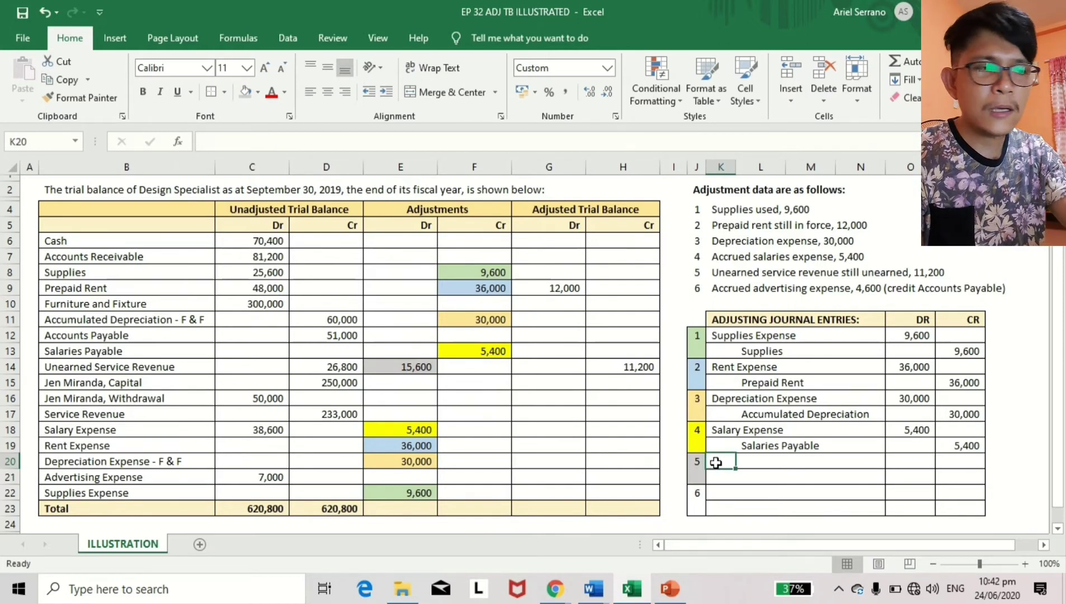
text(Unear)
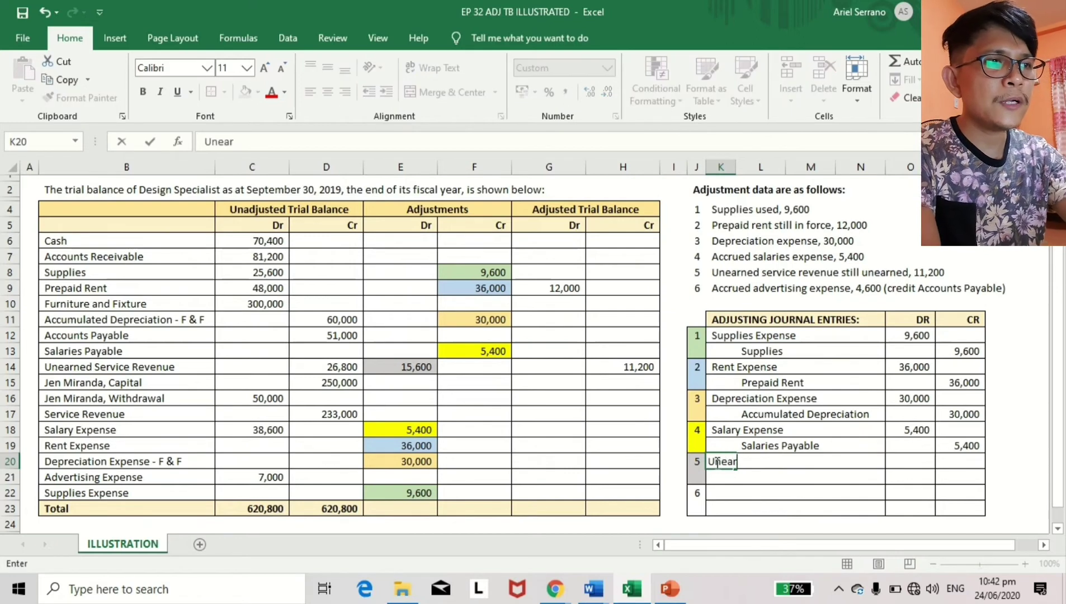
text(ned Service Revenue)
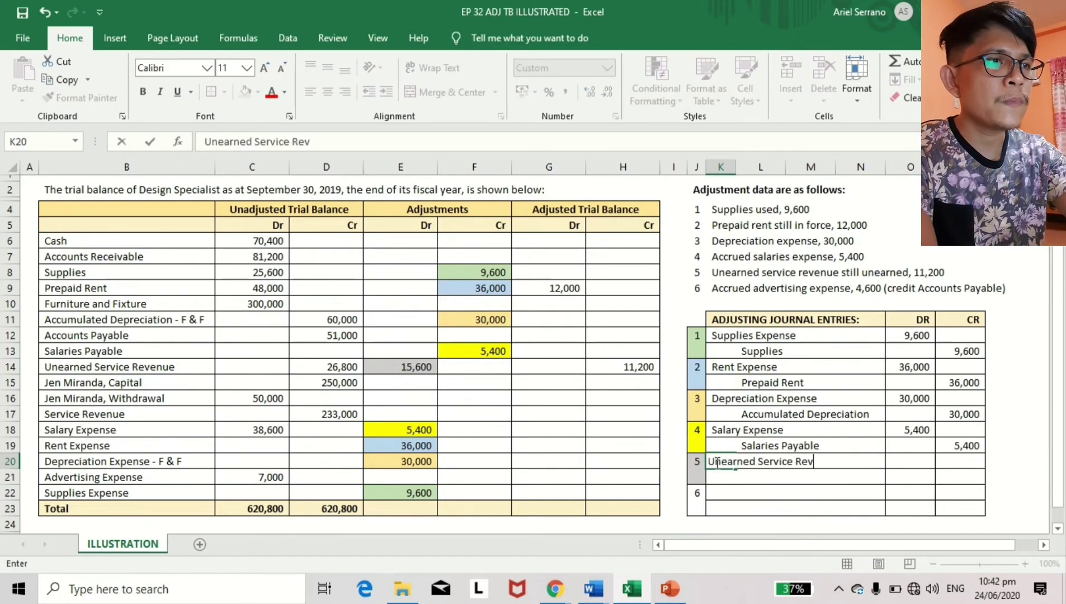
key(Return)
key(Tab)
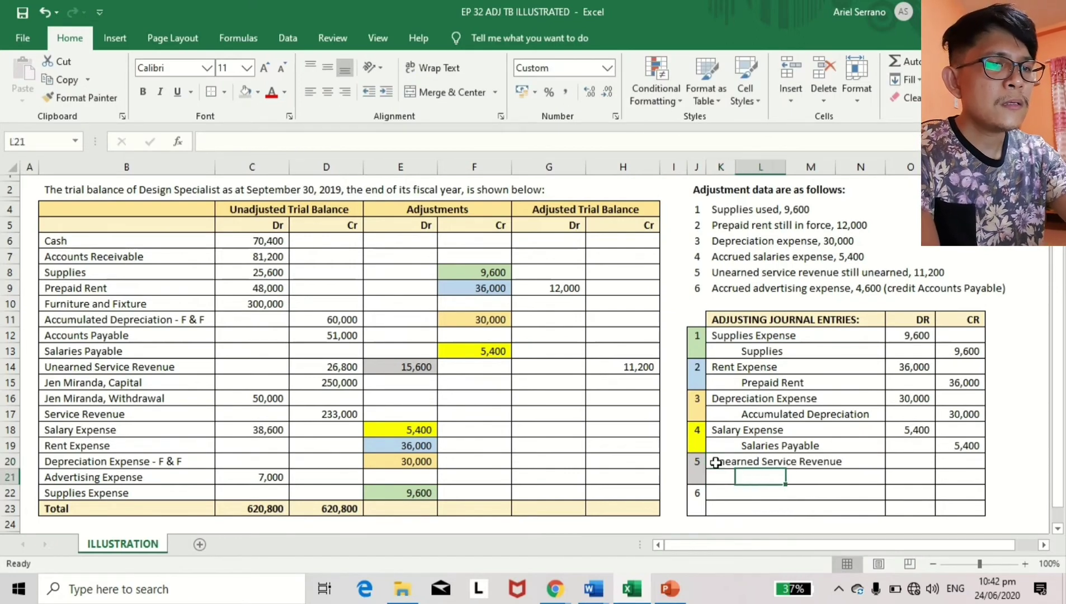
text(Service Revenue)
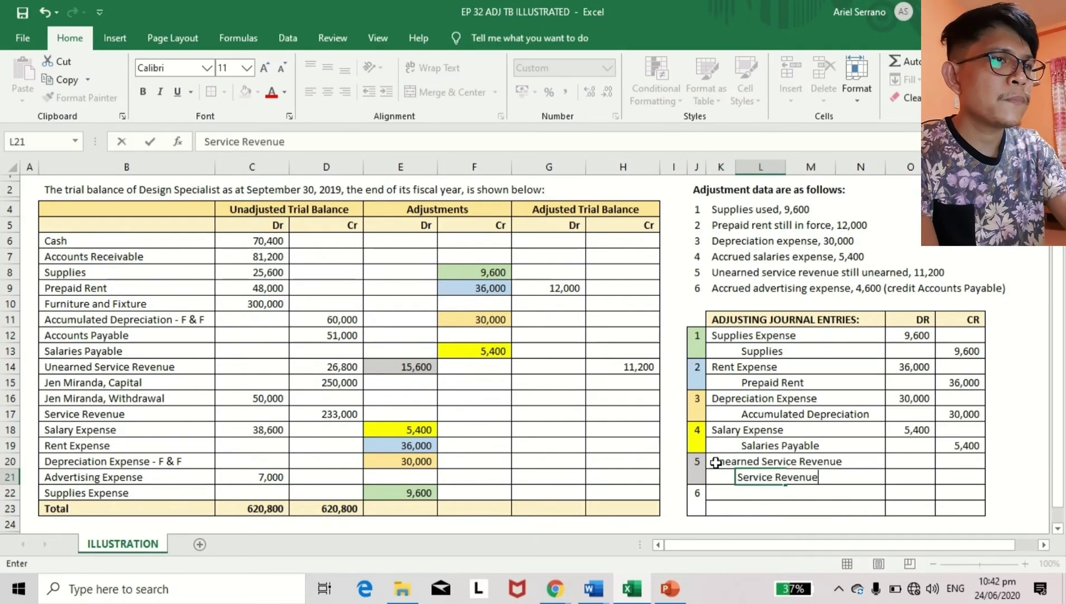
Enter 15,600 as both the debit and the credit amount of adjusting entry 5
key(Tab)
key(Up)
key(Right)
key(Right)
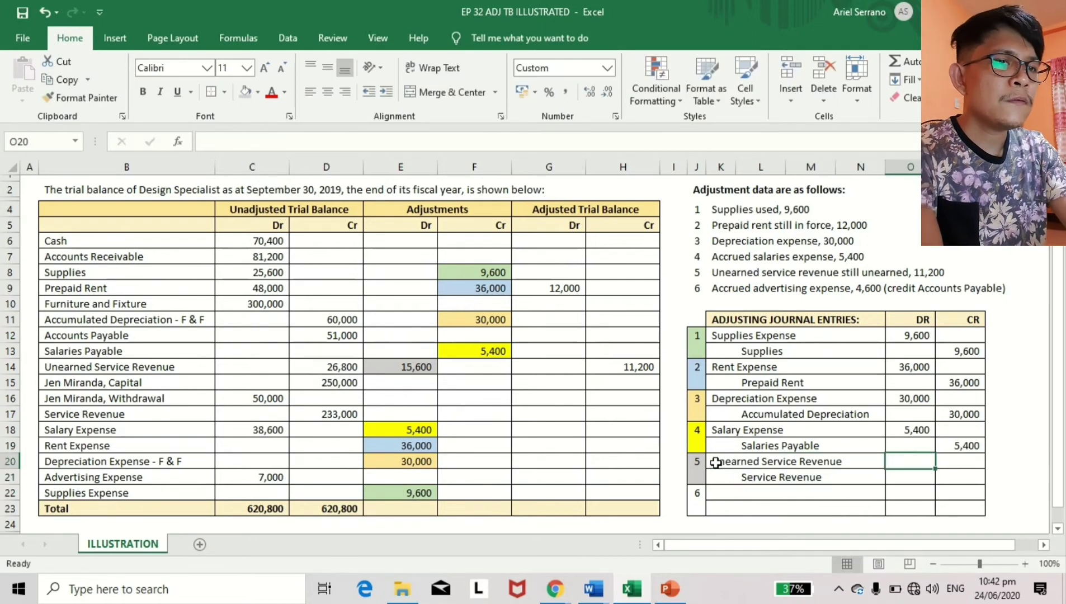
text(15,600)
key(Return)
key(Right)
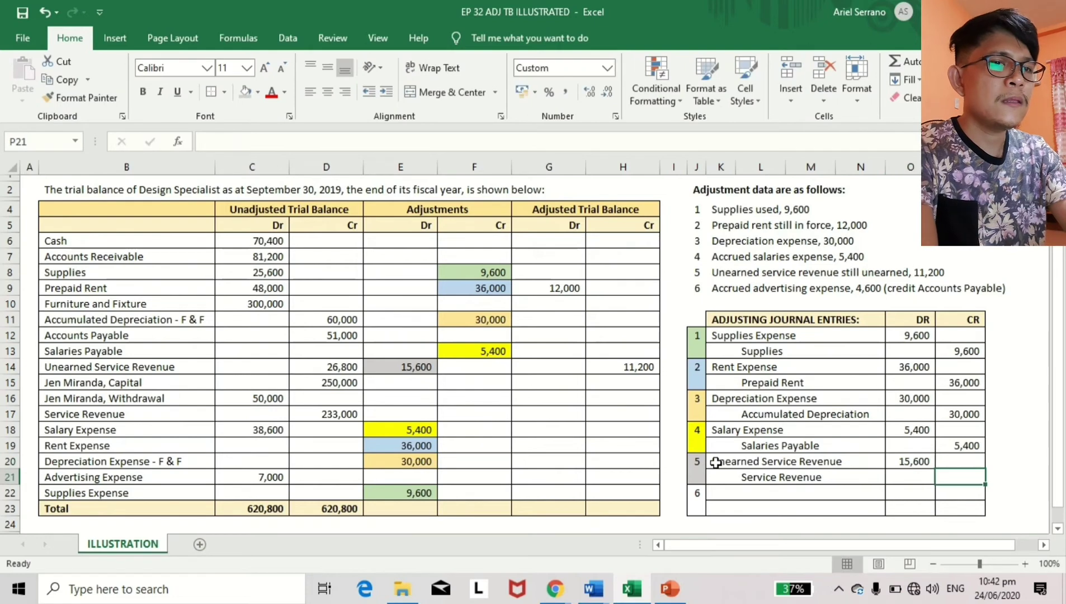
text(15600)
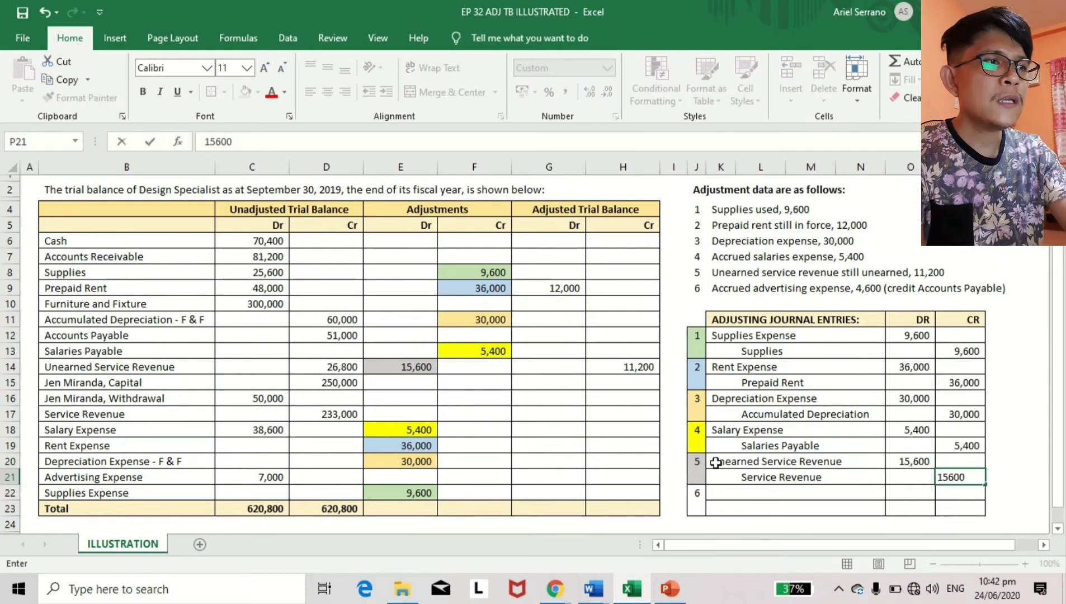
key(Left)
key(Left)
key(Left)
key(Left)
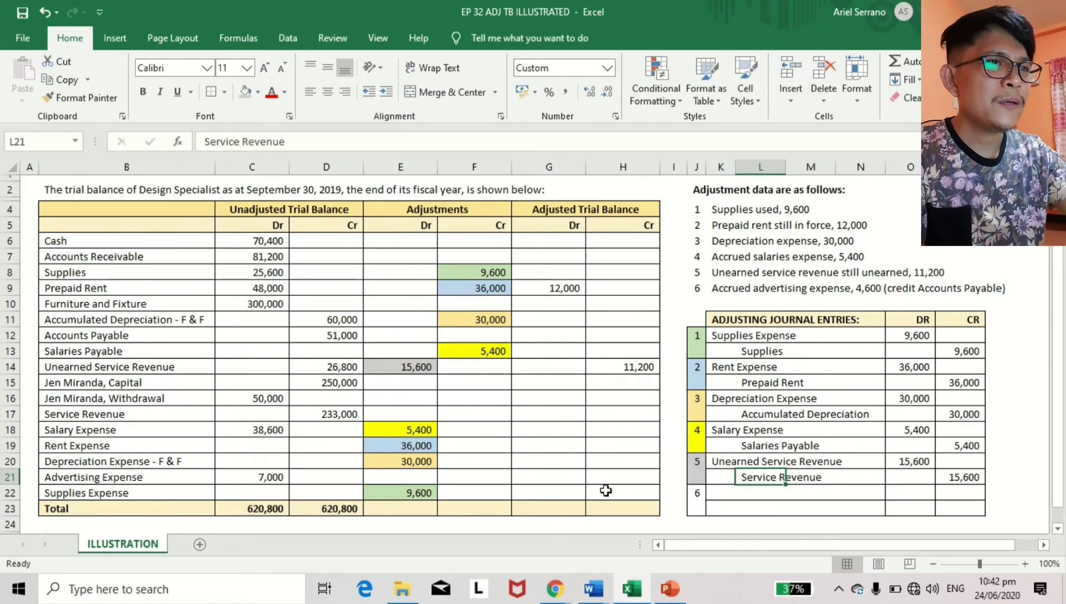
Post 15,600 to Service Revenue in the Adjustments Cr column, carrying over the gray shading from the Unearned Service Revenue adjustment
click(414, 366)
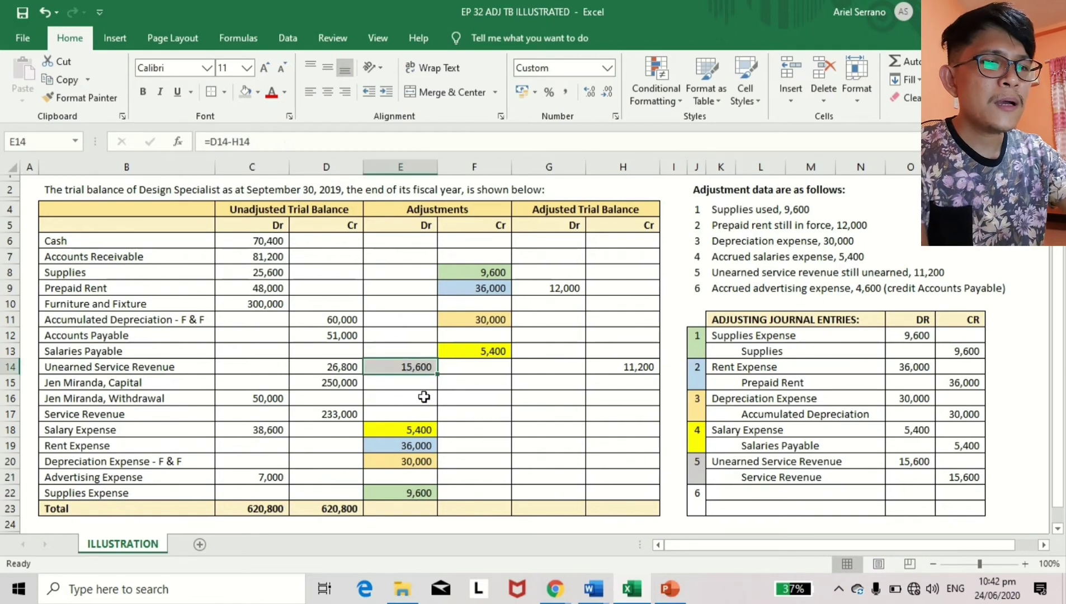
key(ctrl+c)
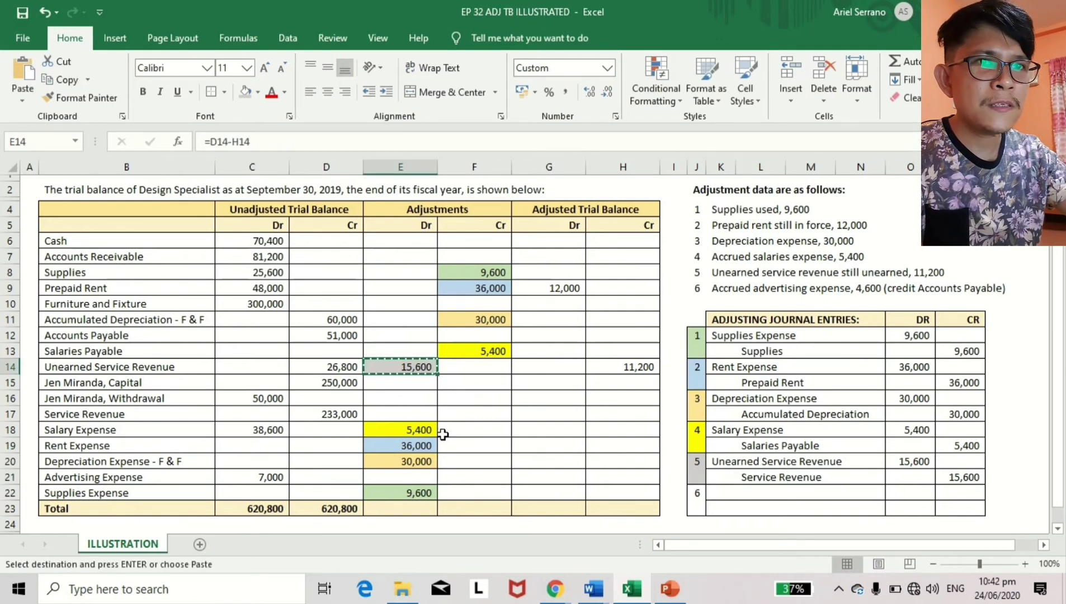
click(10, 414)
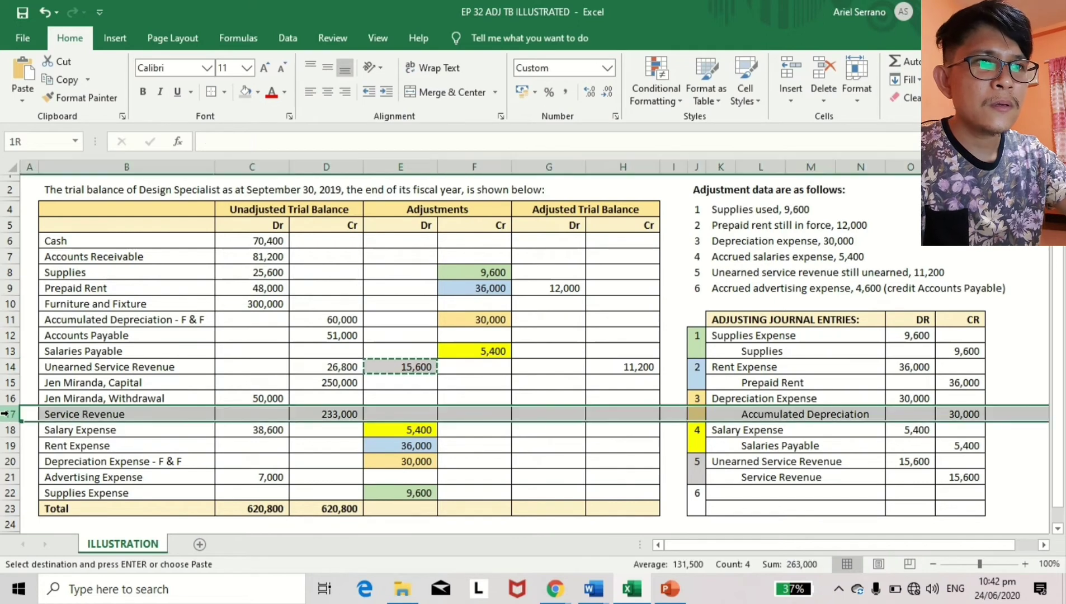
click(475, 413)
key(Return)
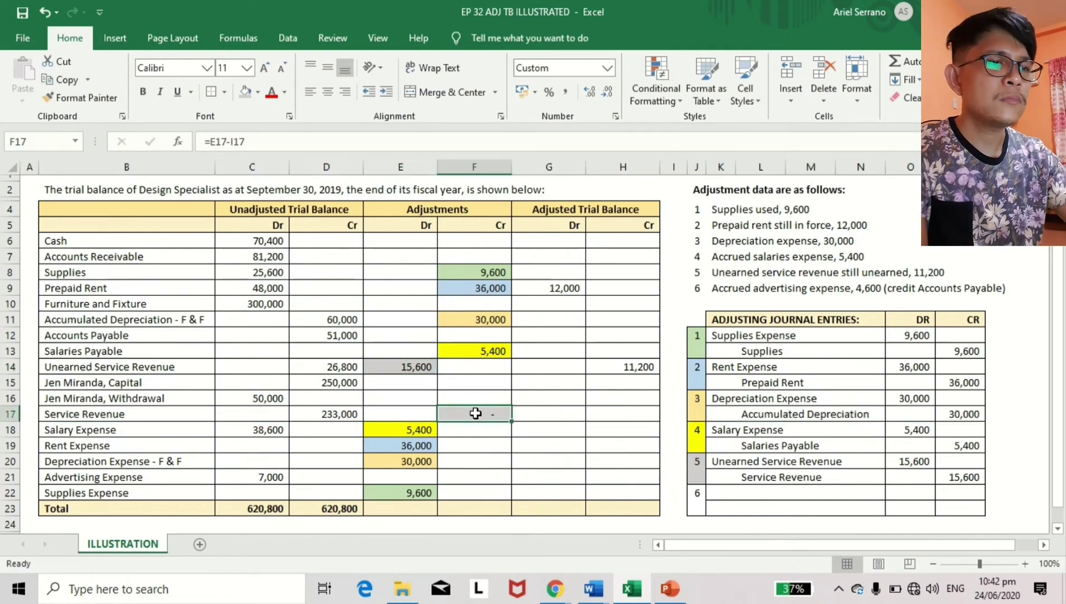
text(15,60)
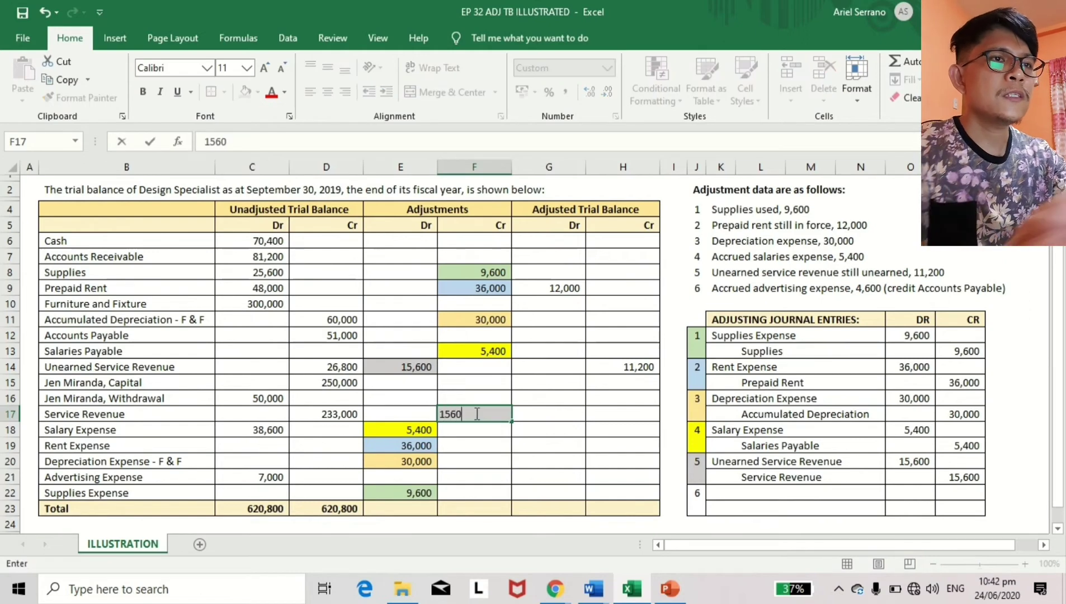
text(0)
key(Return)
key(Up)
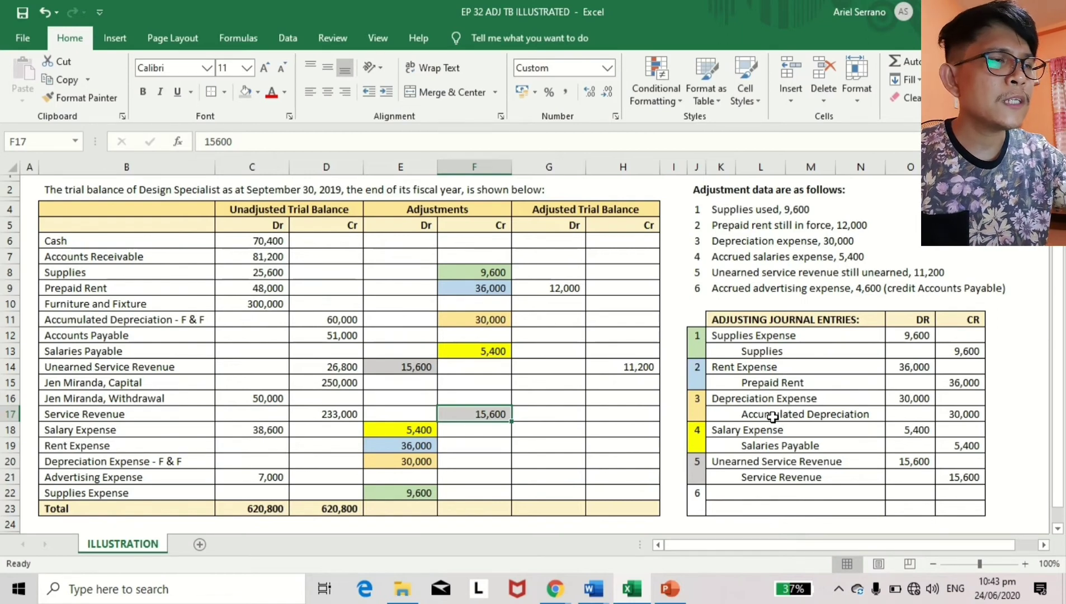
Enter the accounts of adjusting entry 6: Advertising Expense as the debit and Accounts Payable indented as the credit
click(714, 492)
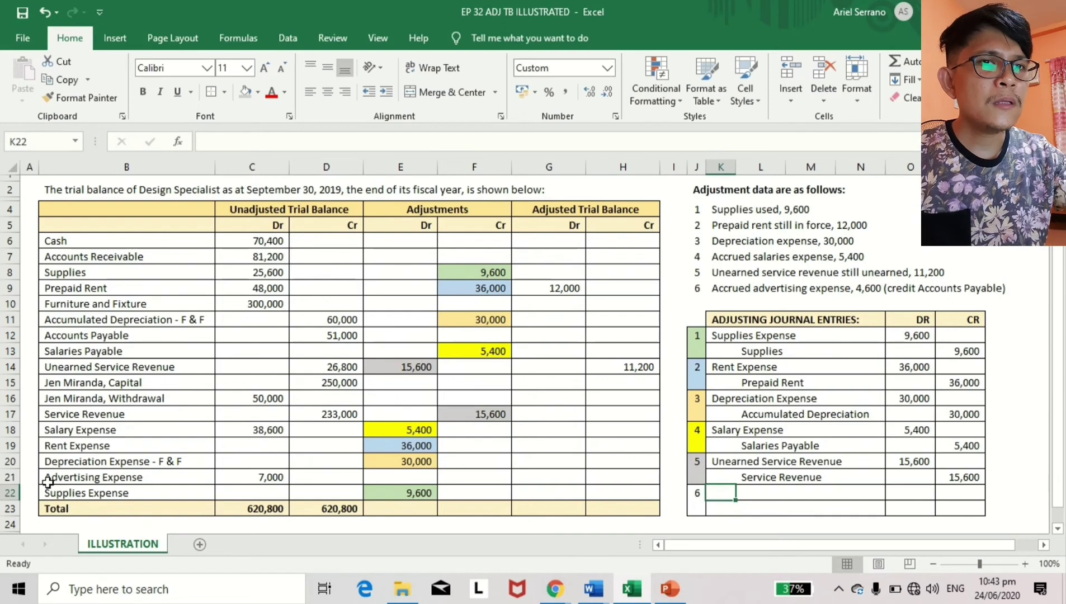
click(7, 476)
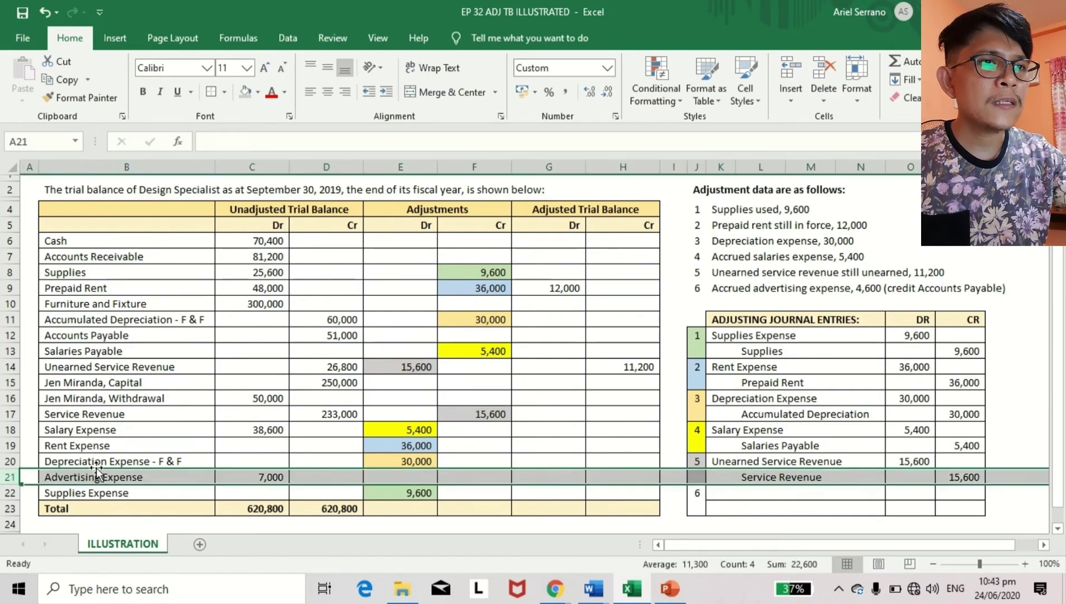
click(717, 495)
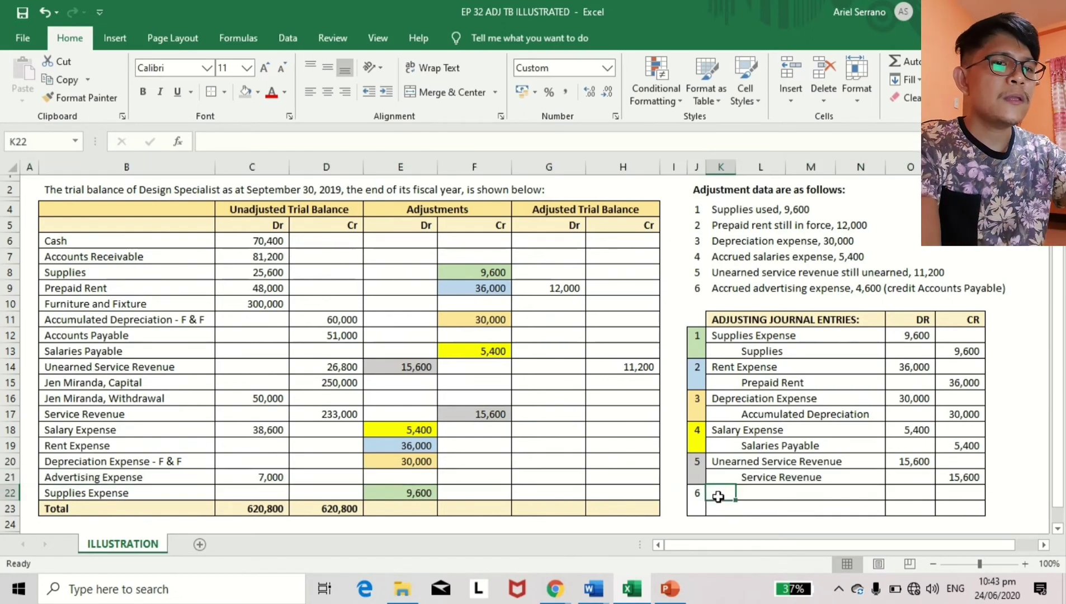
text(Advertisign)
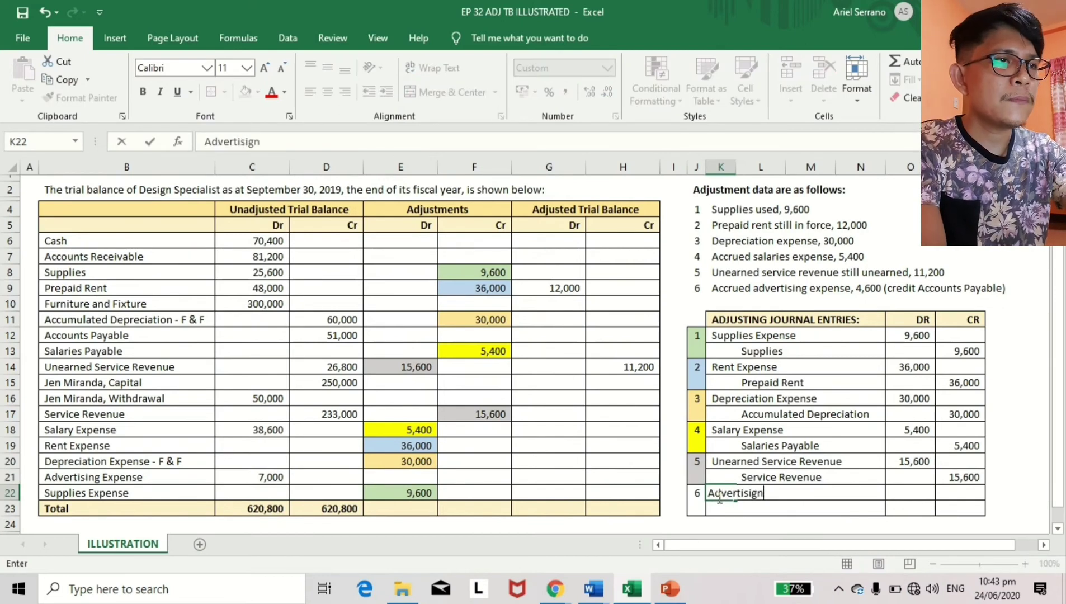
text(ng Expense)
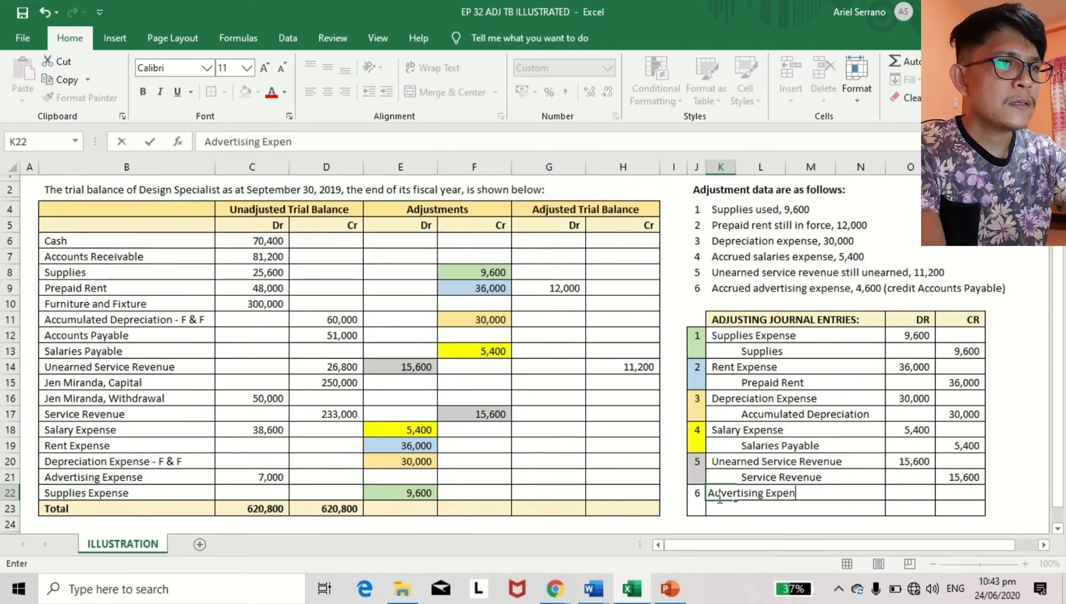
key(Return)
key(Right)
text(Account)
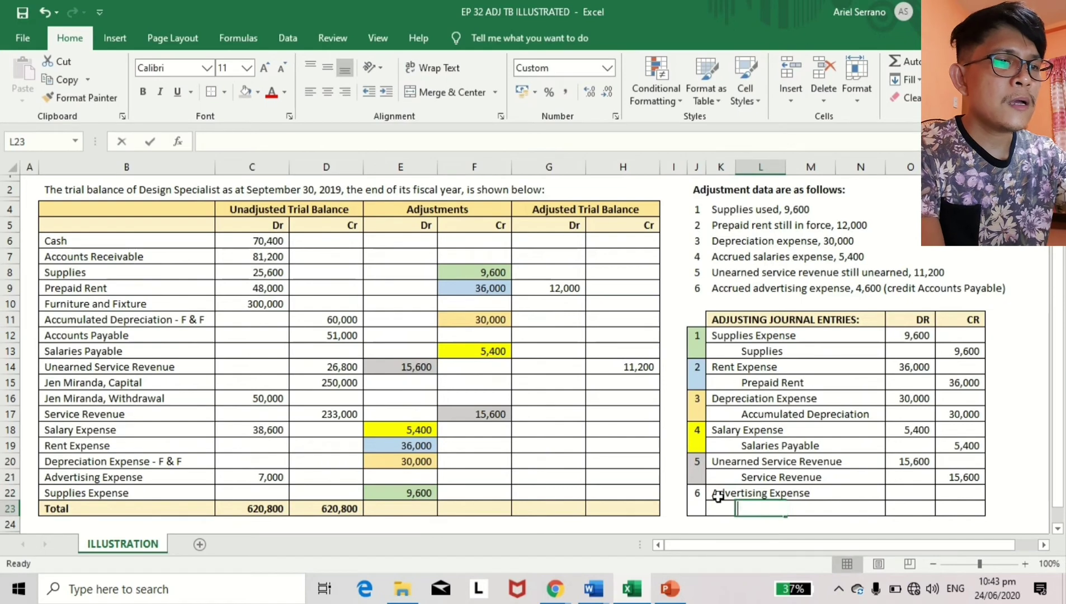
text(s Payable)
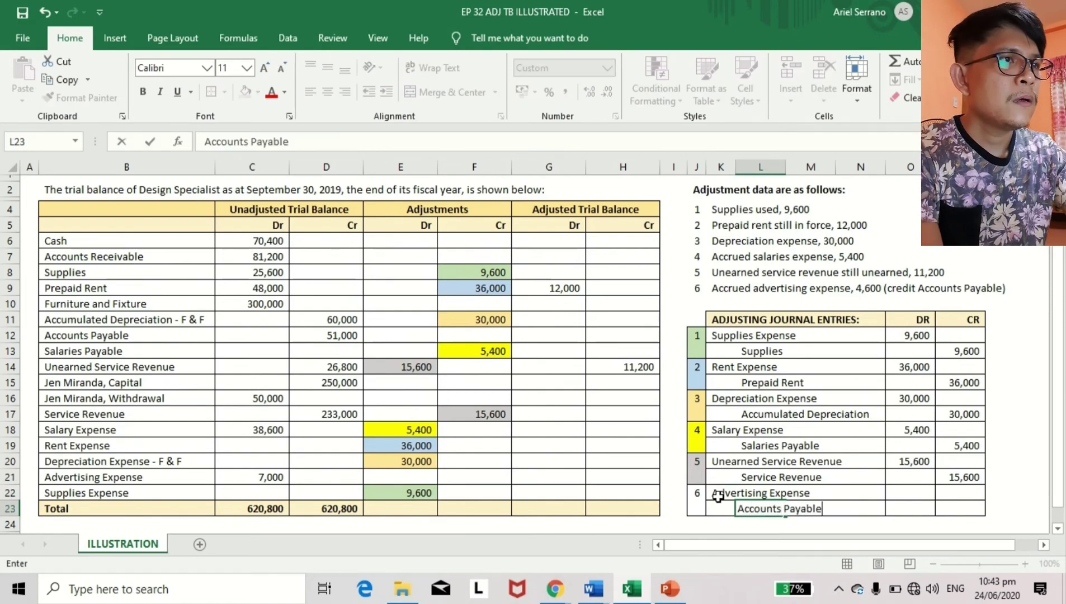
Enter 4,600 as both the debit and the credit amount of adjusting entry 6
key(Right)
key(Up)
key(Right)
key(Right)
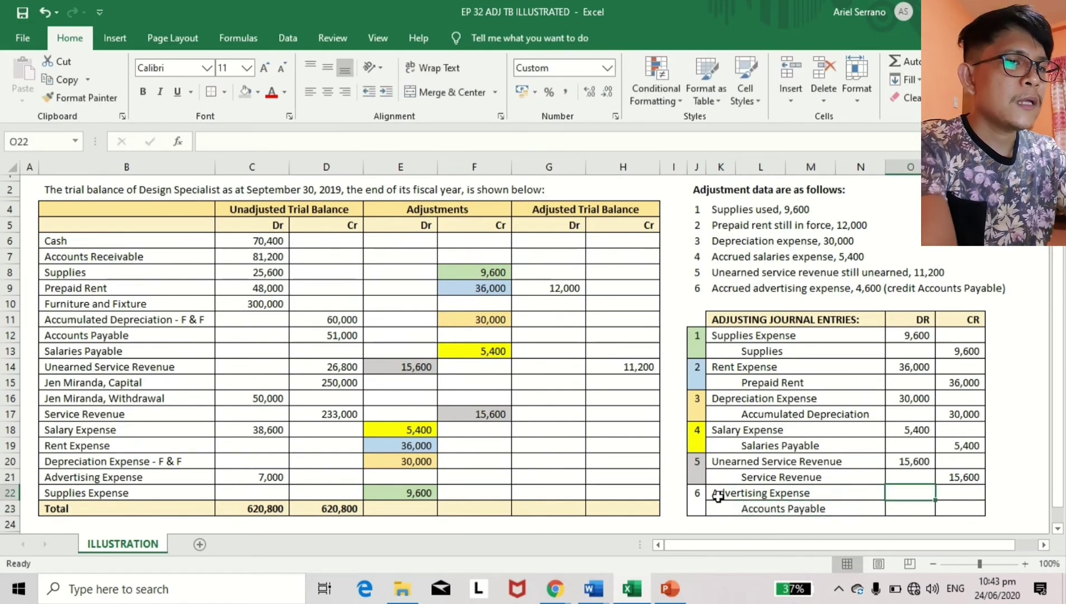
text(4,600)
key(Return)
key(Tab)
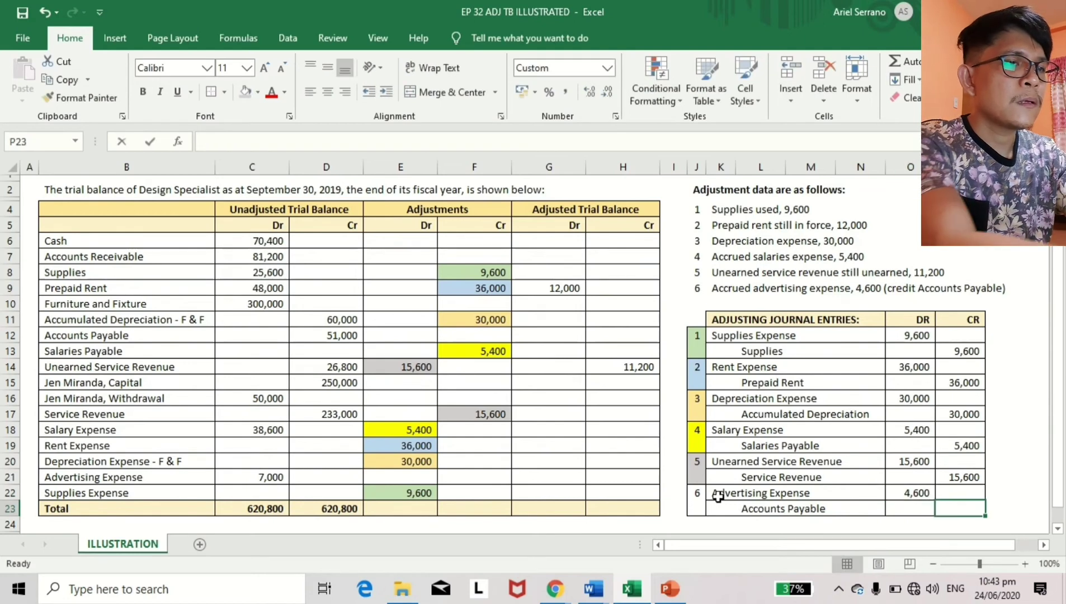
text(4600)
key(Return)
key(Up)
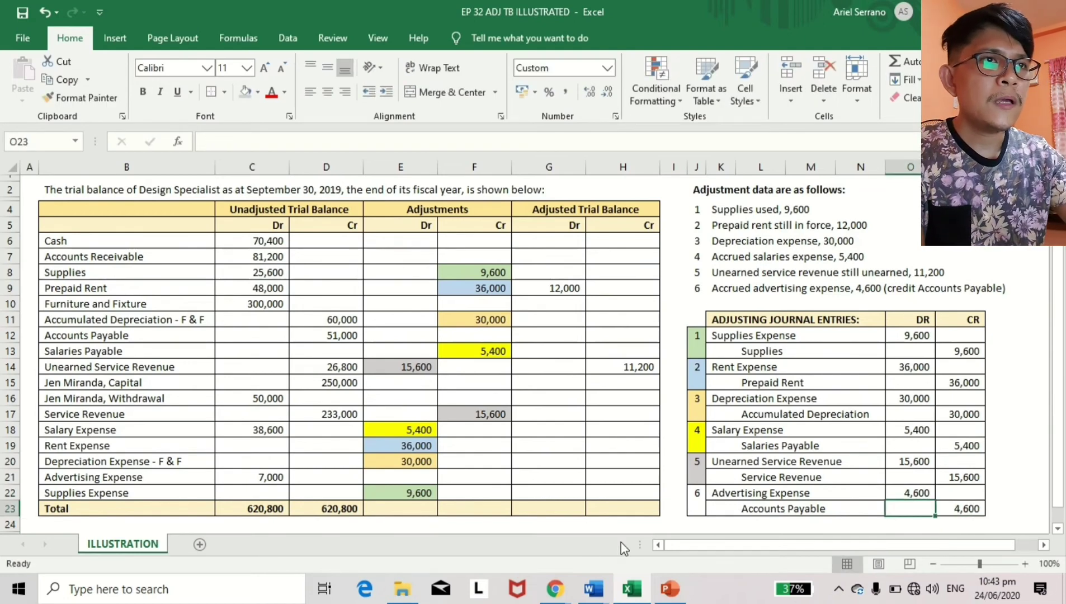
Post 4,600 to Advertising Expense in the Adjustments Dr column
click(375, 477)
text(4600)
key(ctrl+Return)
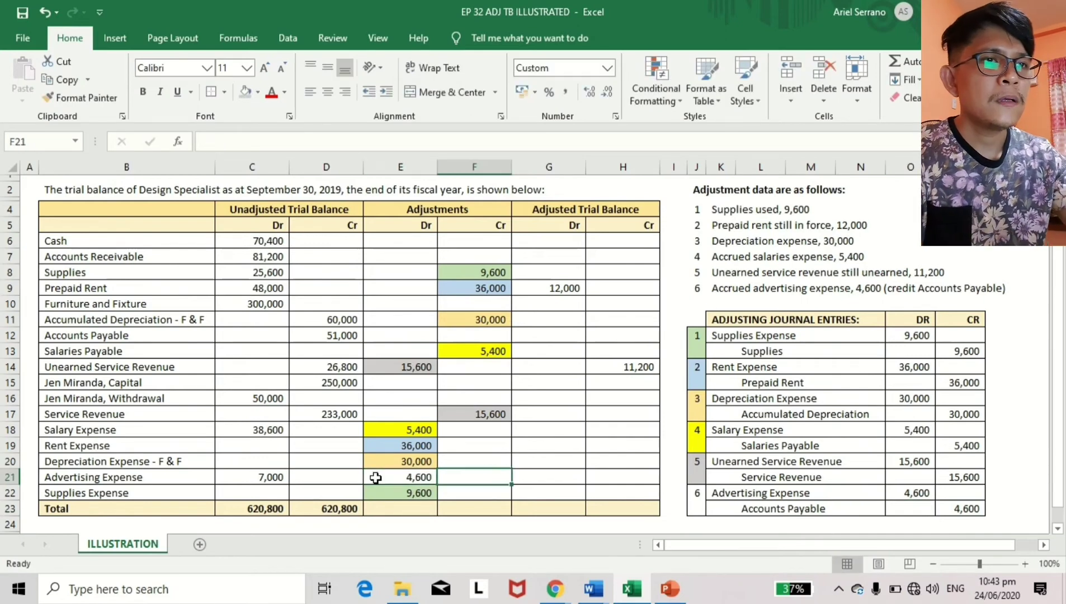
Shade the Advertising Expense adjustment light blue and post 4,600 to Accounts Payable in the Adjustments Cr column with the same shading
click(258, 92)
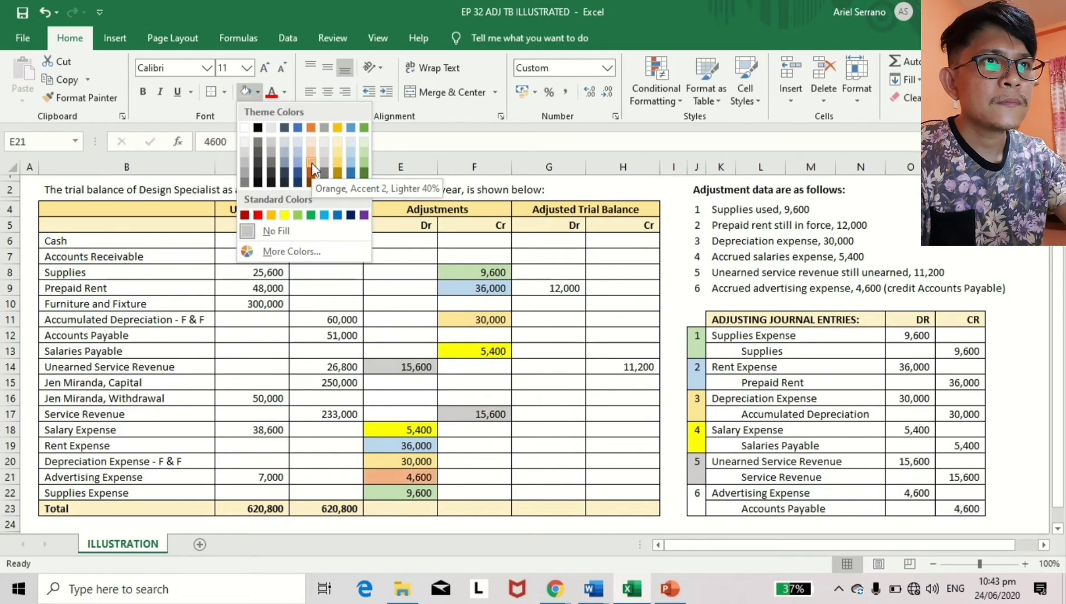
click(325, 216)
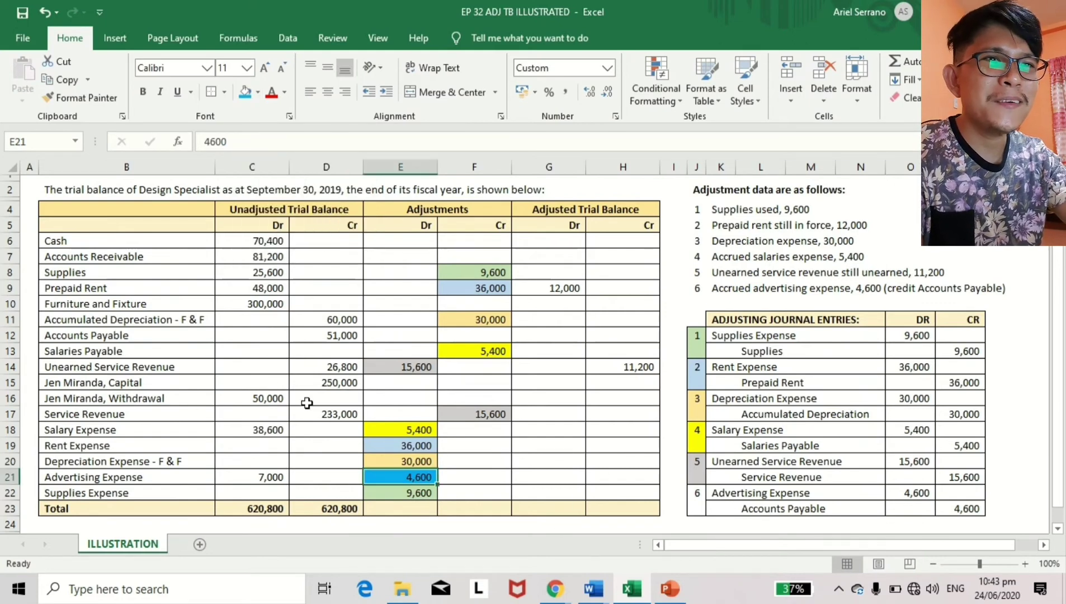
click(474, 337)
text(4600)
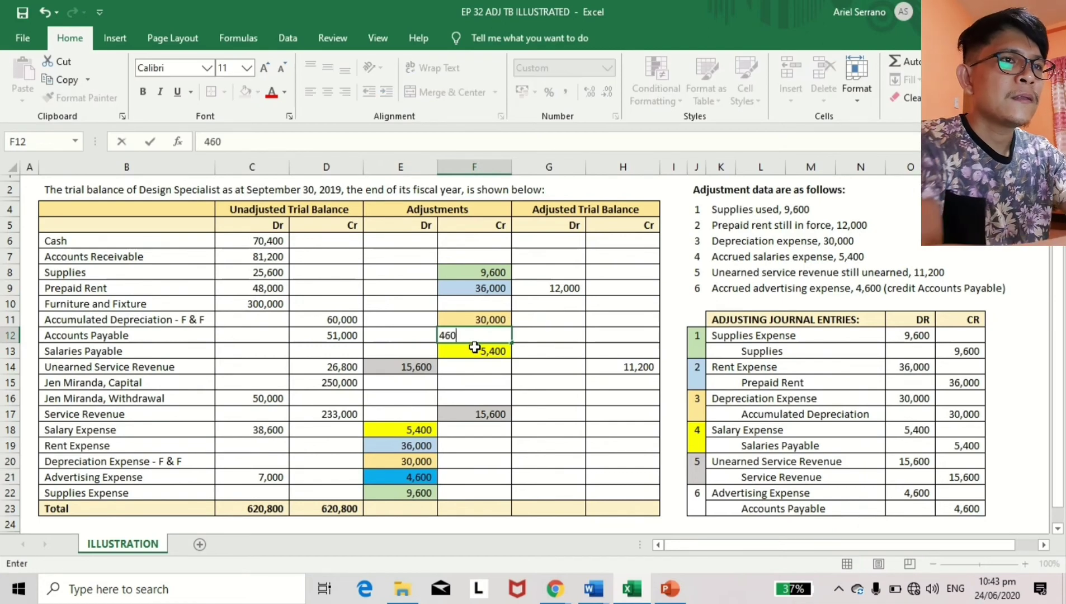
key(ctrl+Return)
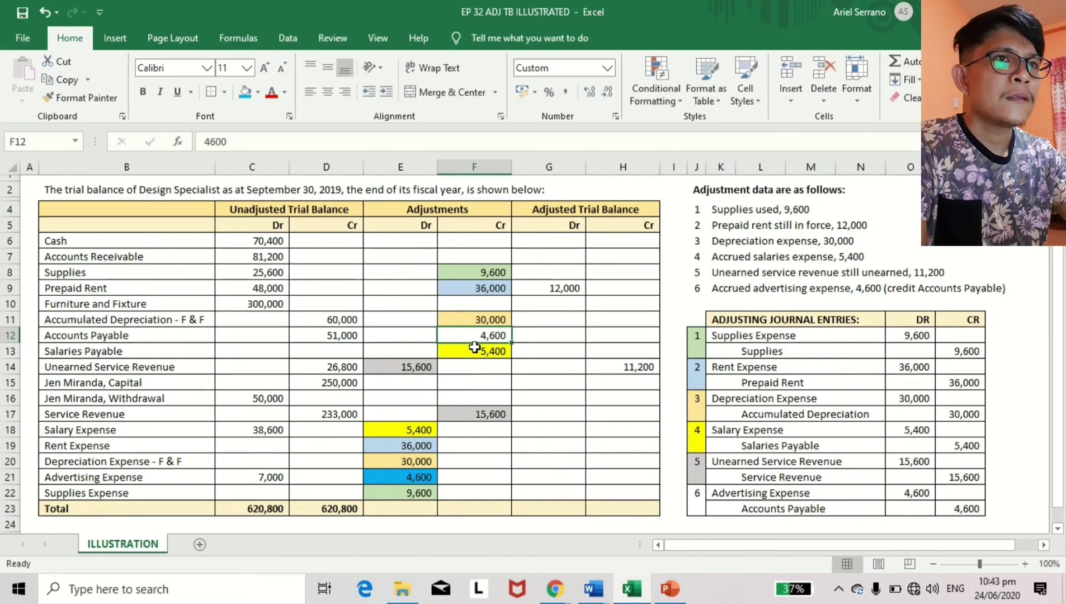
click(245, 90)
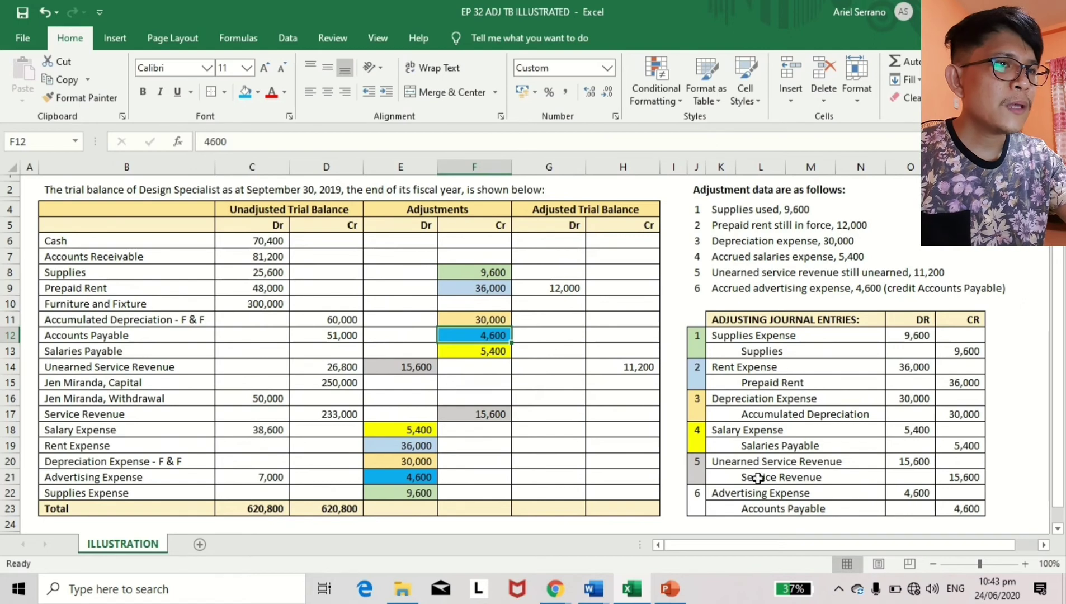
Shade the number cells of adjusting entry 6 in the journal entries table light blue
drag(696, 492, 697, 506)
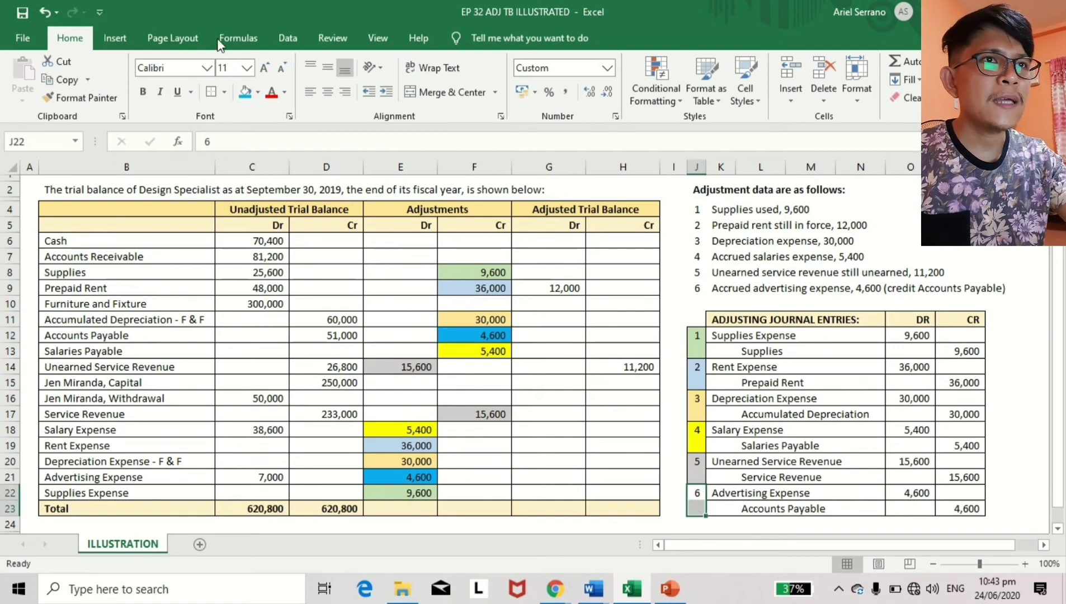
click(244, 91)
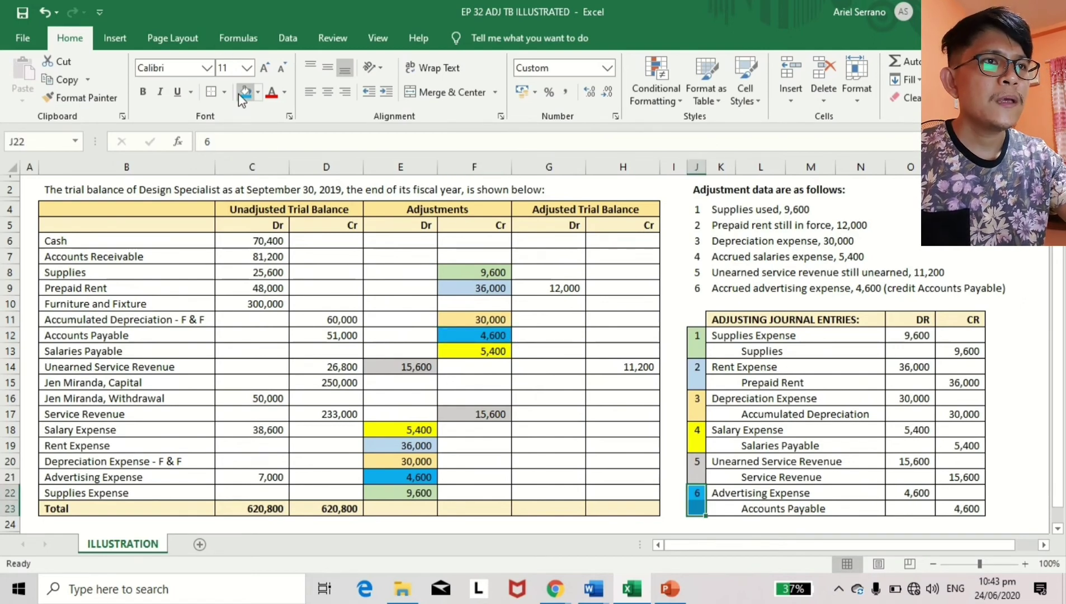
click(562, 237)
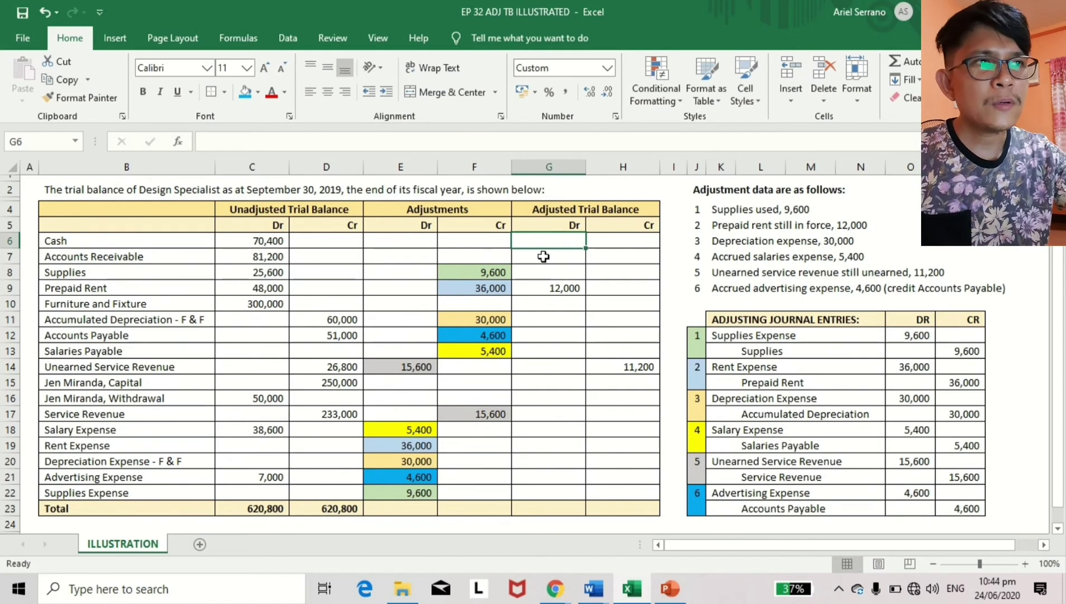
Total the Adjustments Dr and Cr columns by copying the total formula from the Unadjusted Trial Balance Cr column
click(327, 508)
key(ctrl+c)
key(Right)
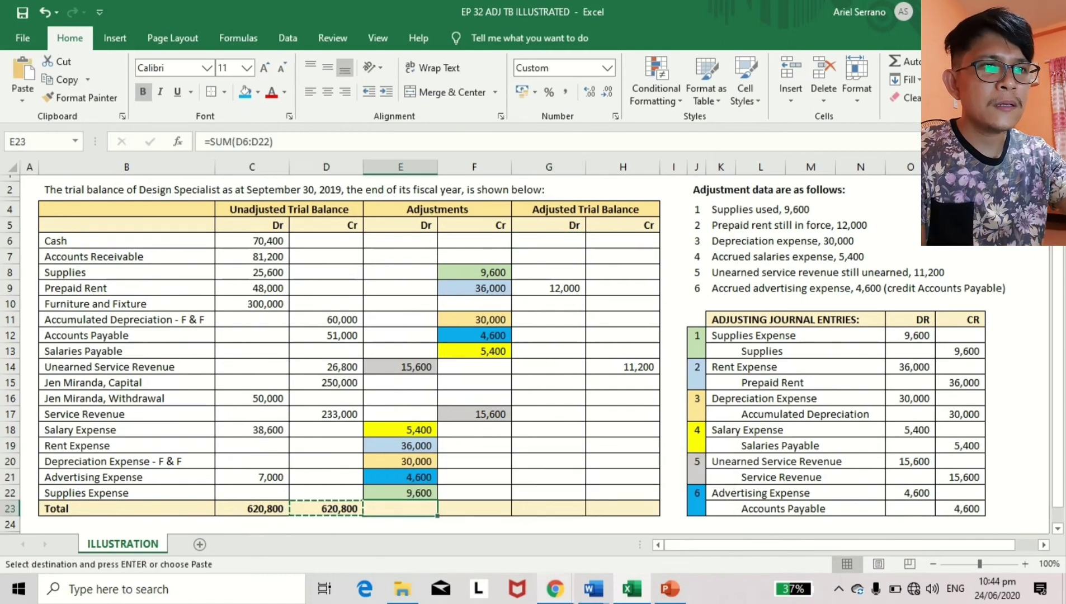
key(ctrl+v)
key(ctrl+c)
key(Right)
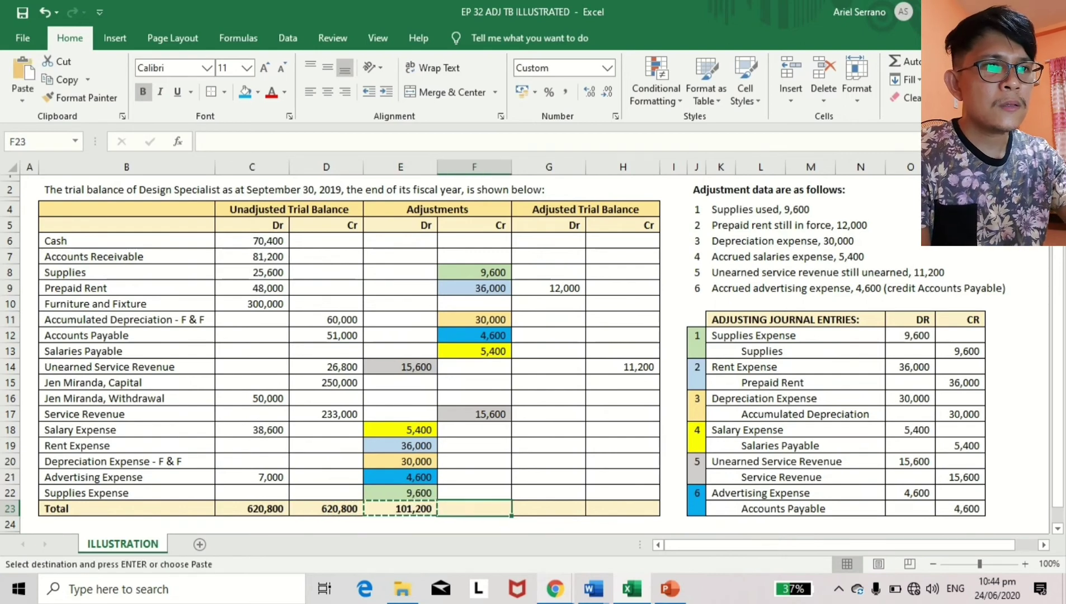
key(Return)
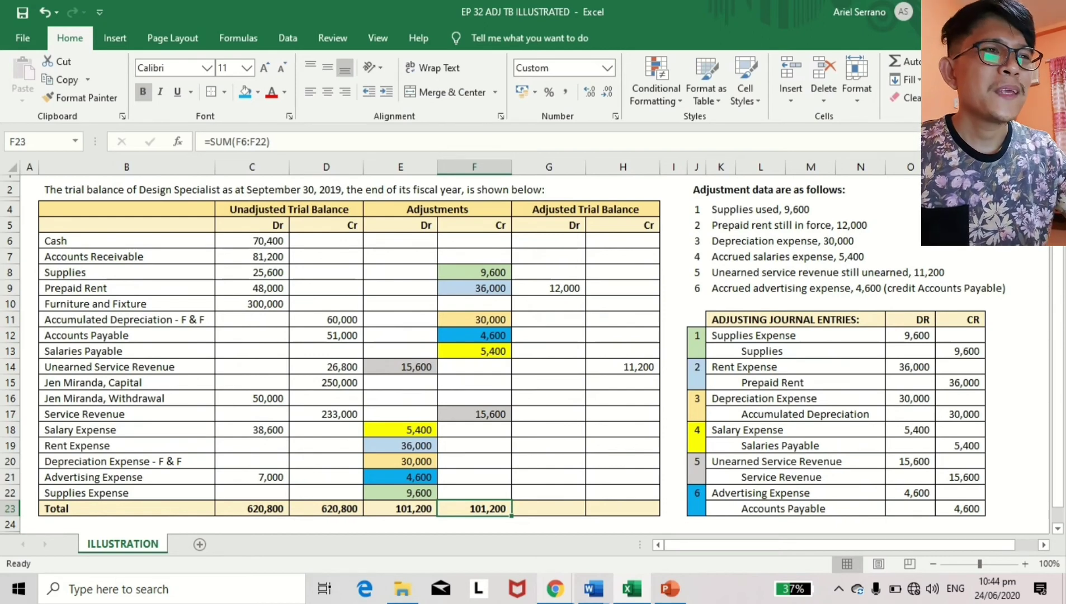
Enter the formula =C6+E6-F6 for Cash in the Adjusted Trial Balance Dr column
key(Right)
key(Up)
key(Up)
key(Up)
key(Up)
key(Up)
key(Up)
key(Up)
key(Up)
key(Up)
key(Up)
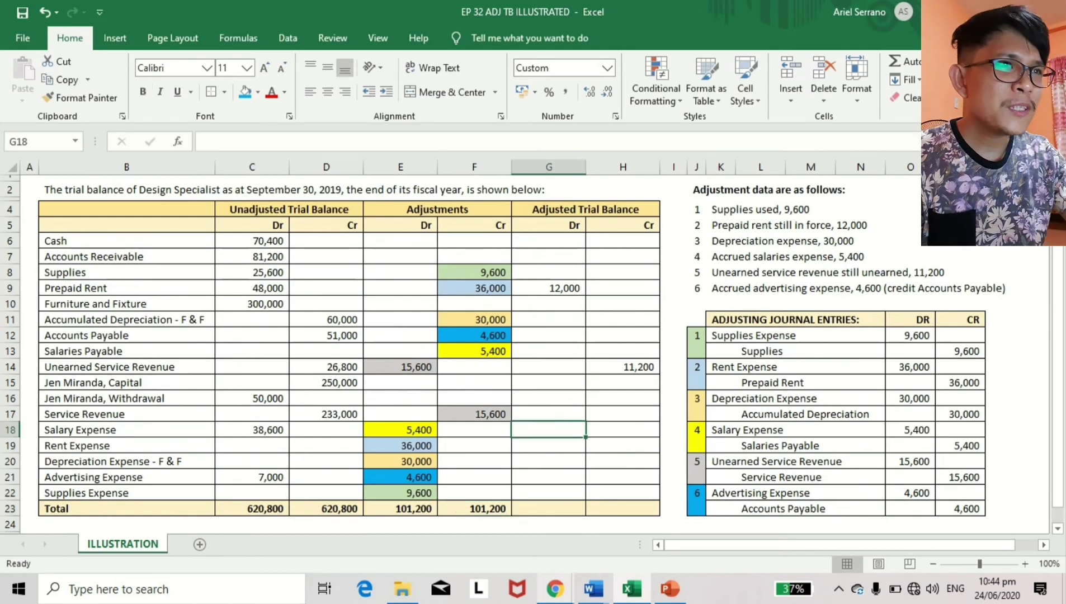
key(Up)
key(Up)
key(Up)
key(Up)
key(Up)
key(Up)
key(Up)
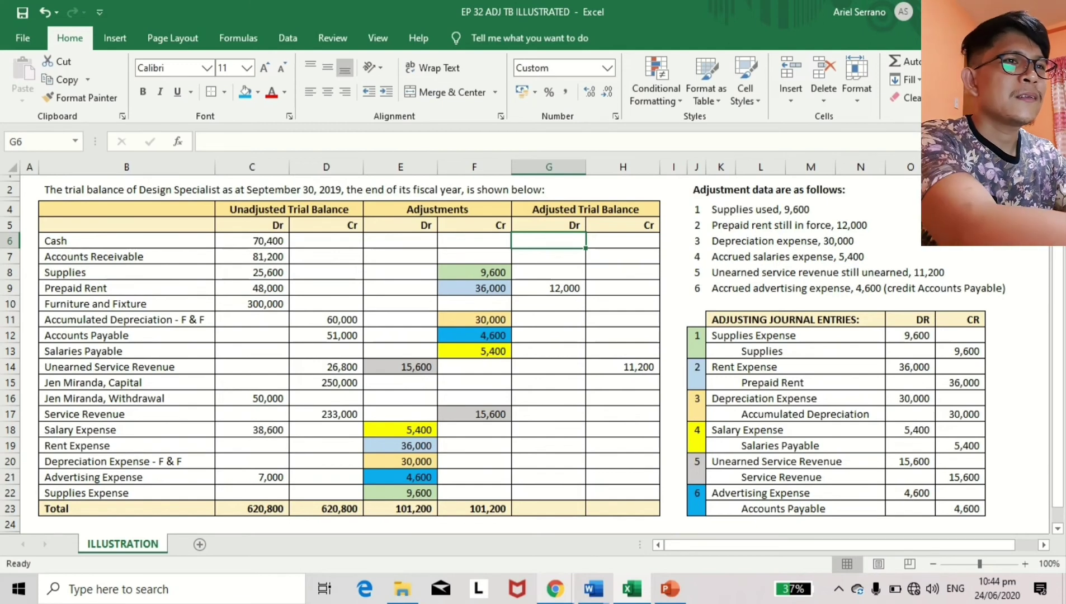
text(=)
key(Left)
key(Left)
key(Left)
key(Left)
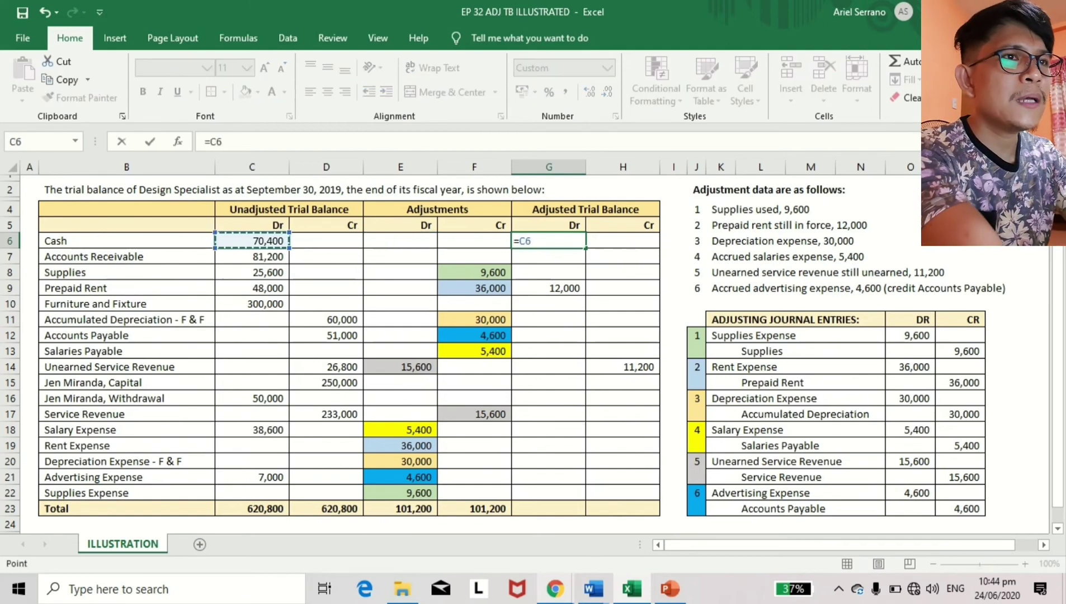
text(+)
key(Left)
key(Left)
text(-)
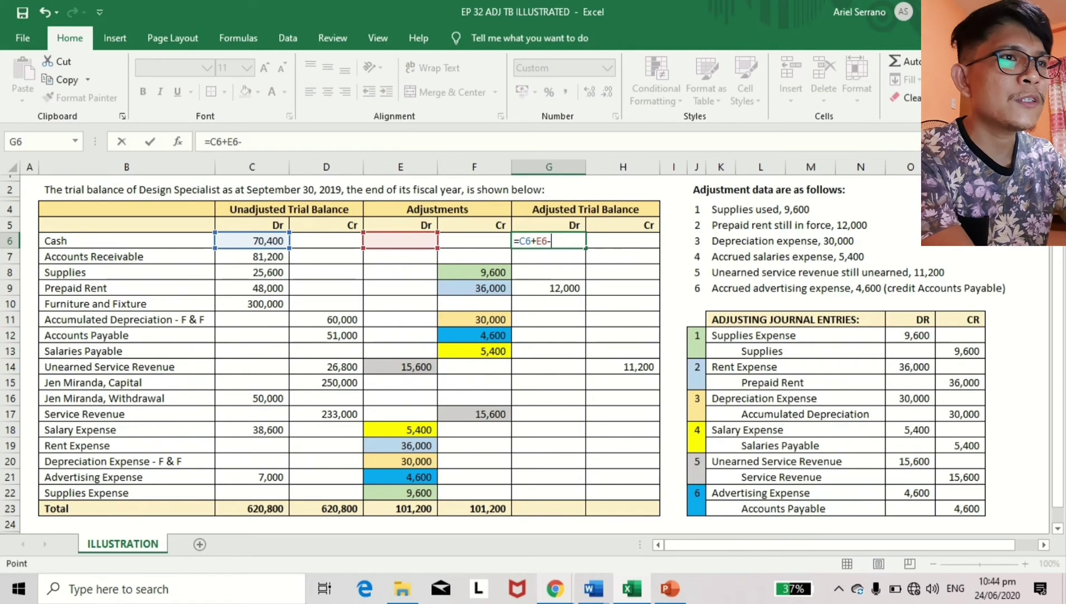
key(Left)
key(Return)
Copy the Cash formula to Accounts Receivable and Supplies in the Adjusted Trial Balance Dr column
key(Up)
key(ctrl+c)
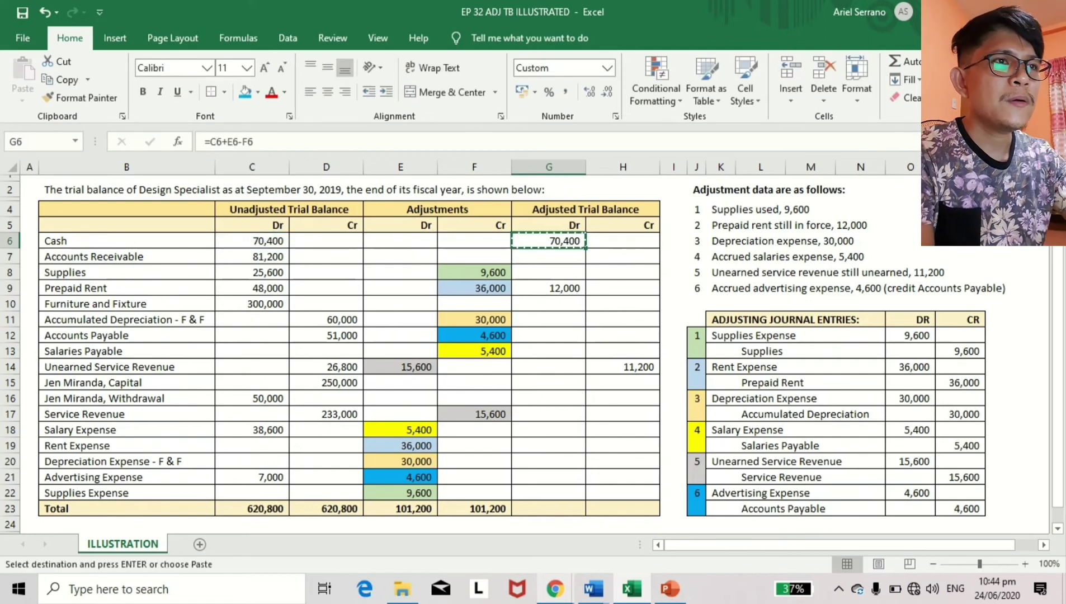
key(Down)
key(shift+Down)
key(ctrl+v)
key(Down)
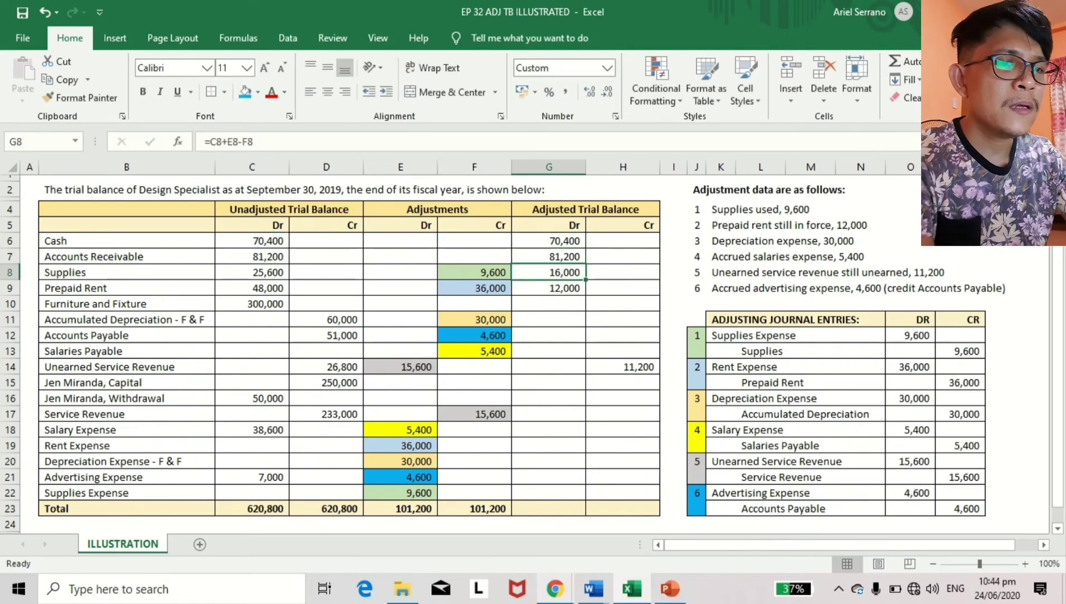
Copy the adjusted debit formula from Supplies to Furniture and Fixture, leaving out Prepaid Rent
key(ctrl+c)
key(Down)
key(Down)
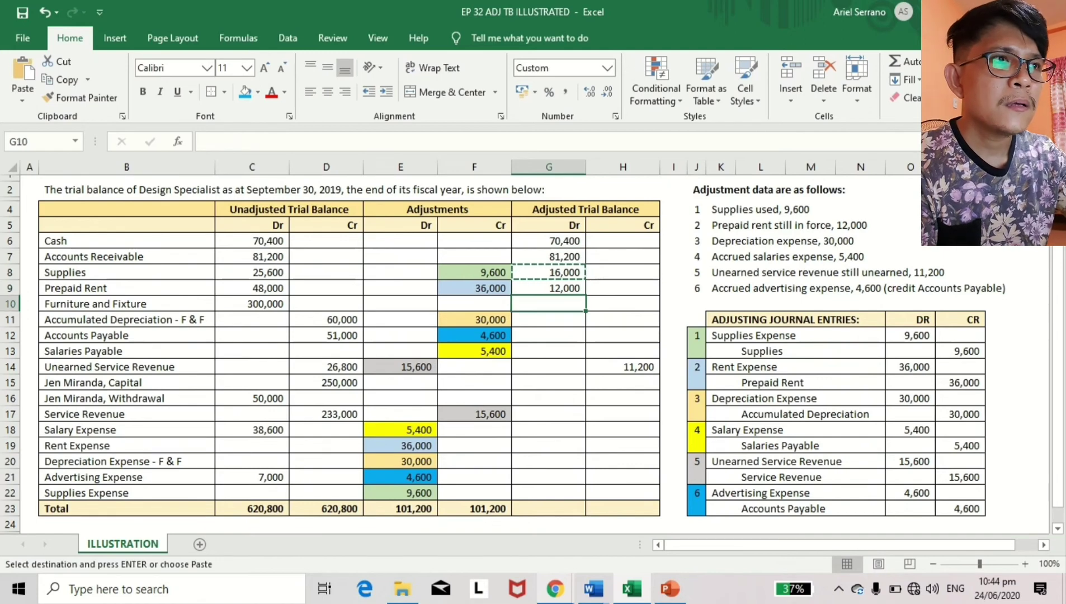
key(Return)
Enter the formula =D11-E11+F11 for Accumulated Depreciation - F & F in the Adjusted Trial Balance Cr column
click(548, 319)
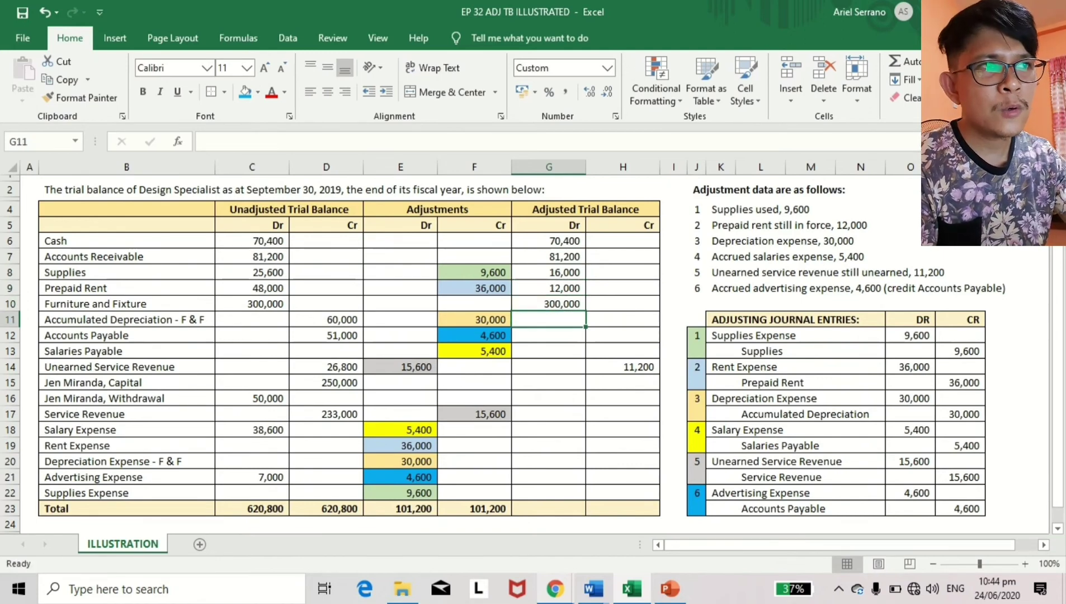
click(622, 320)
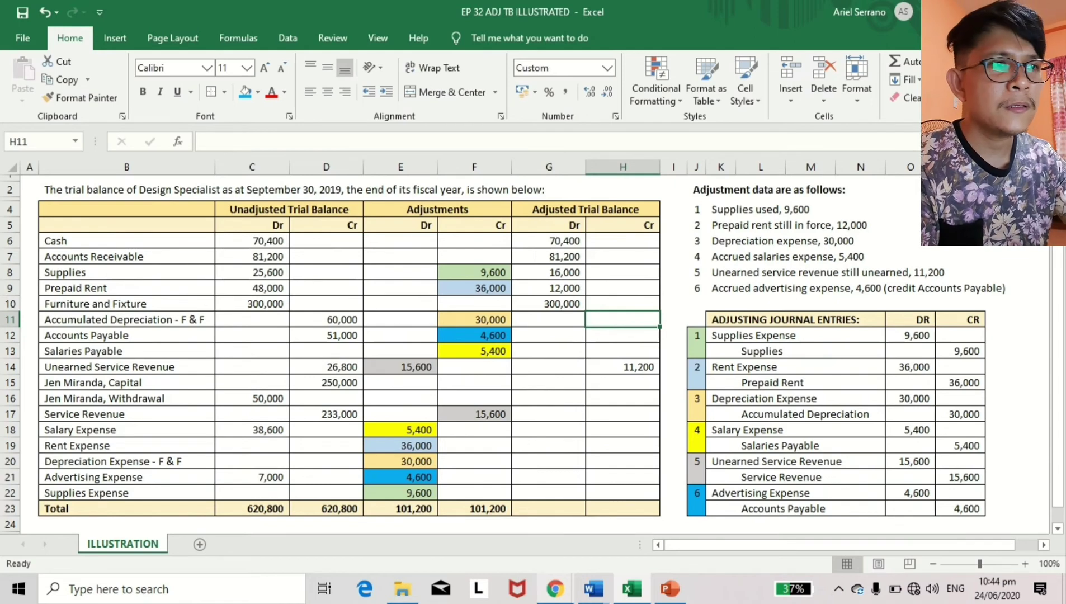
text(=)
key(Left)
key(Left)
key(Left)
key(Left)
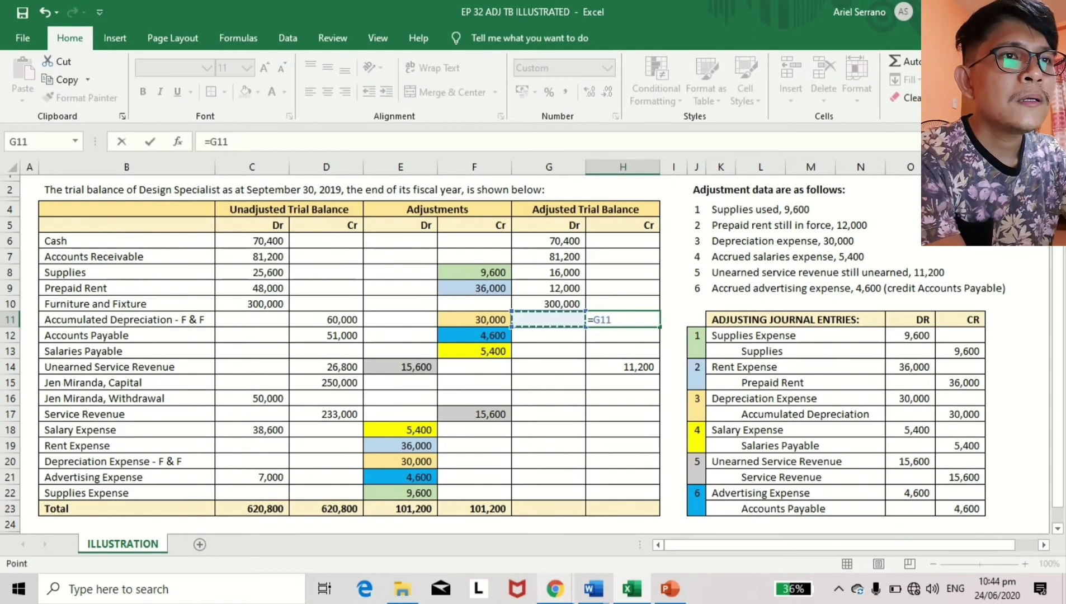
text(-)
key(Left)
key(Left)
key(Left)
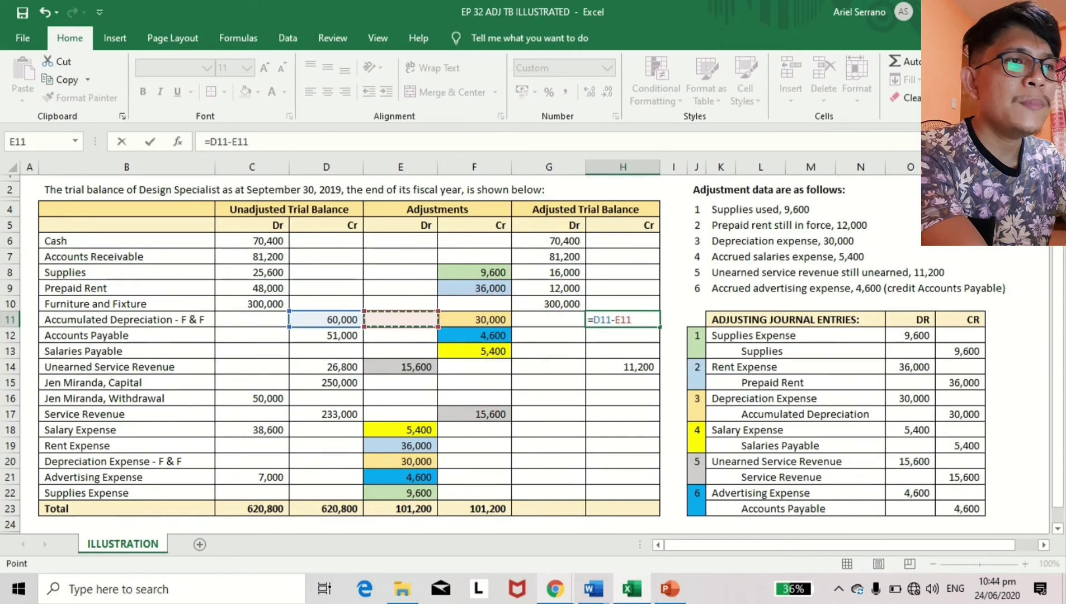
text(+)
key(Left)
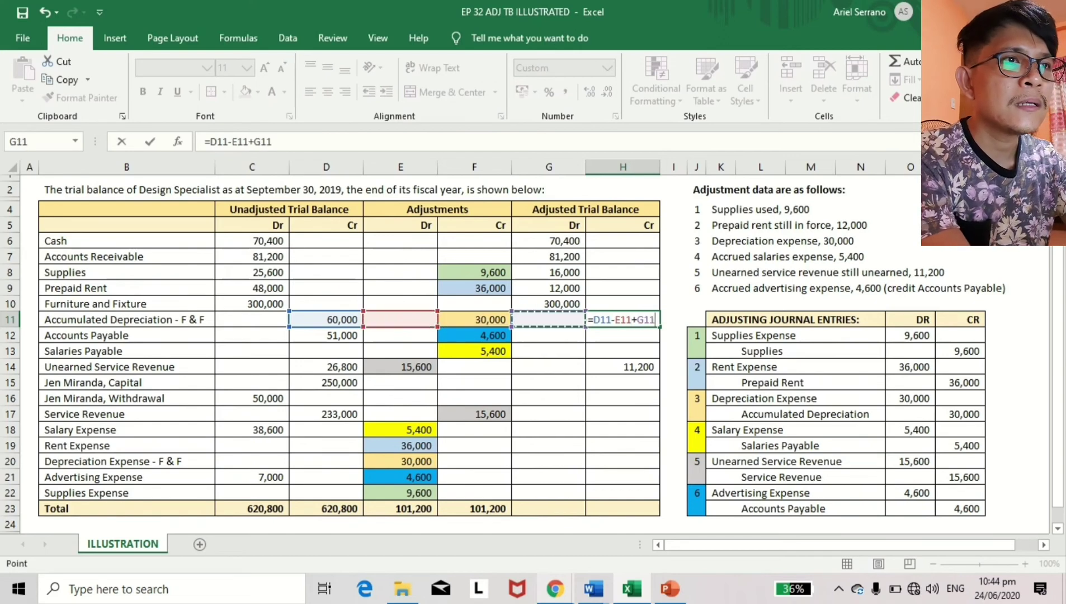
key(Left)
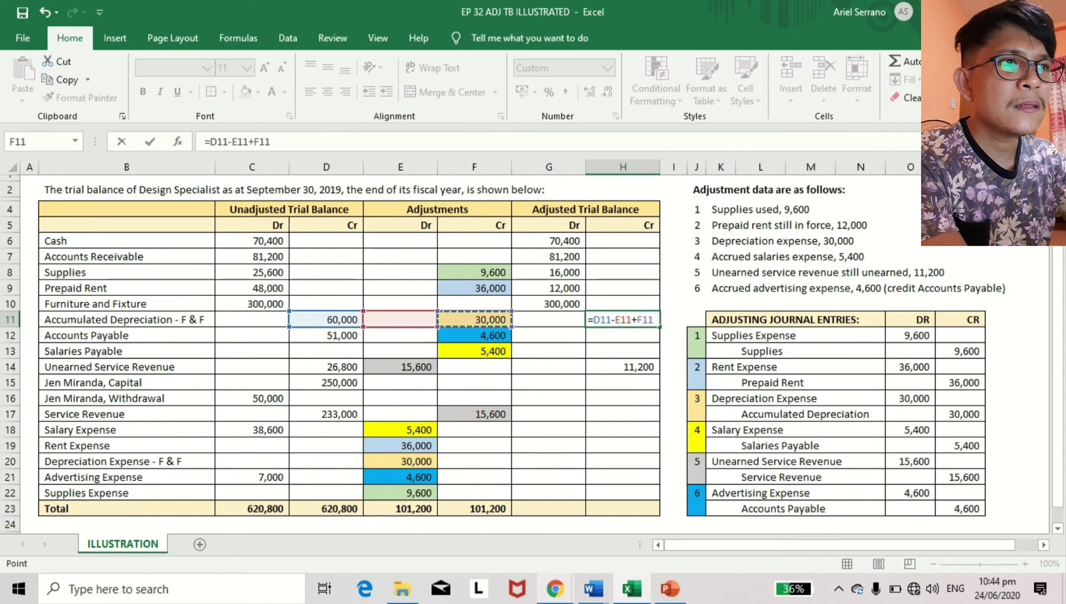
key(Return)
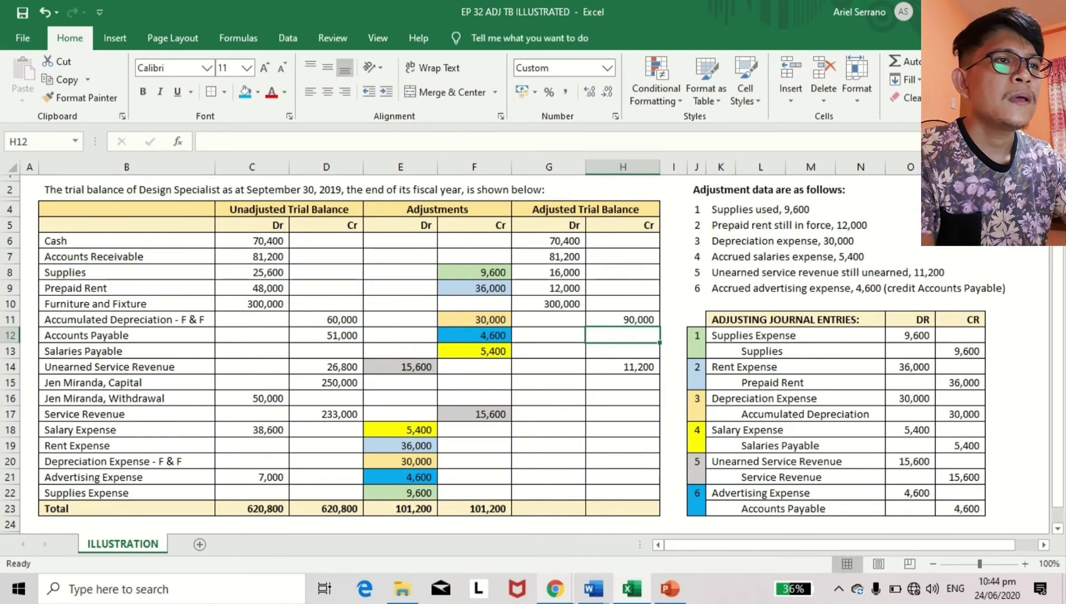
Copy the Accumulated Depreciation formula to Accounts Payable and Salaries Payable in the Adjusted Trial Balance Cr column
key(Up)
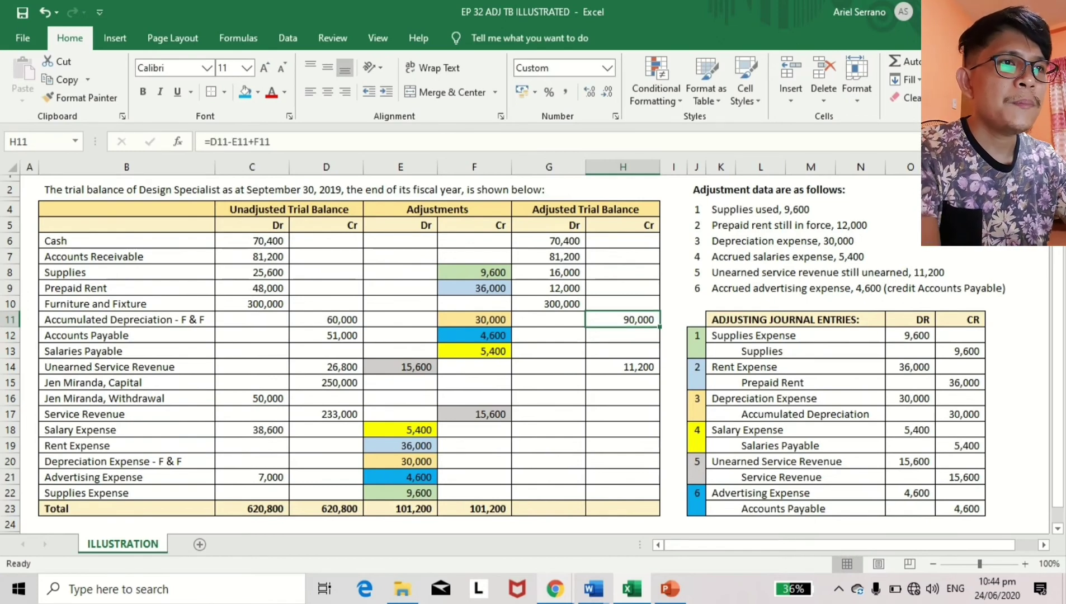
key(ctrl+c)
key(Down)
key(shift+Down)
key(Return)
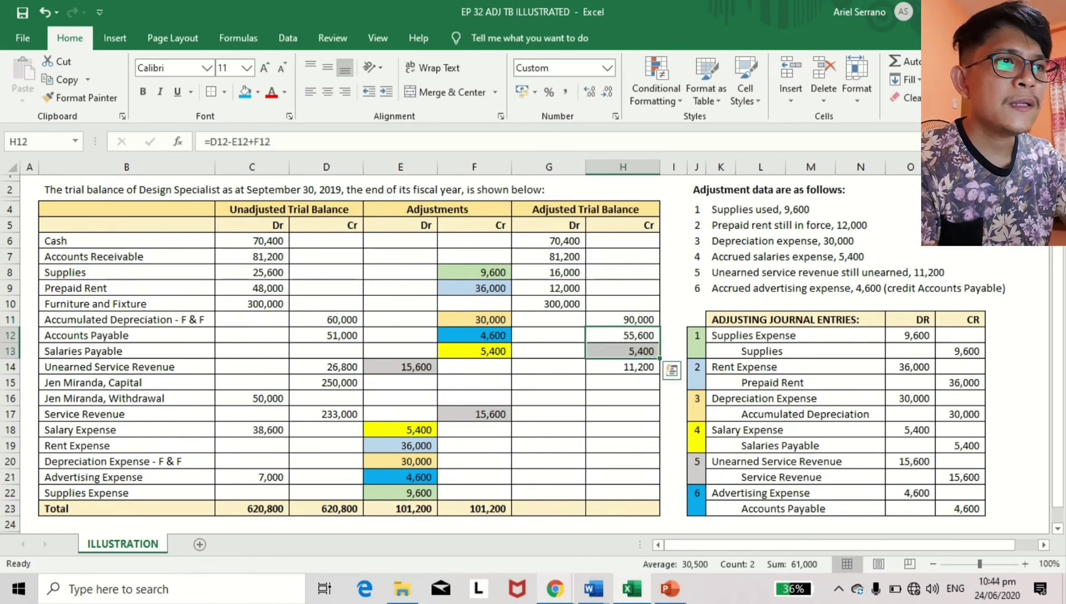
Copy the adjusted credit formula from Salaries Payable to the owner's Capital account, leaving out Unearned Service Revenue
click(623, 367)
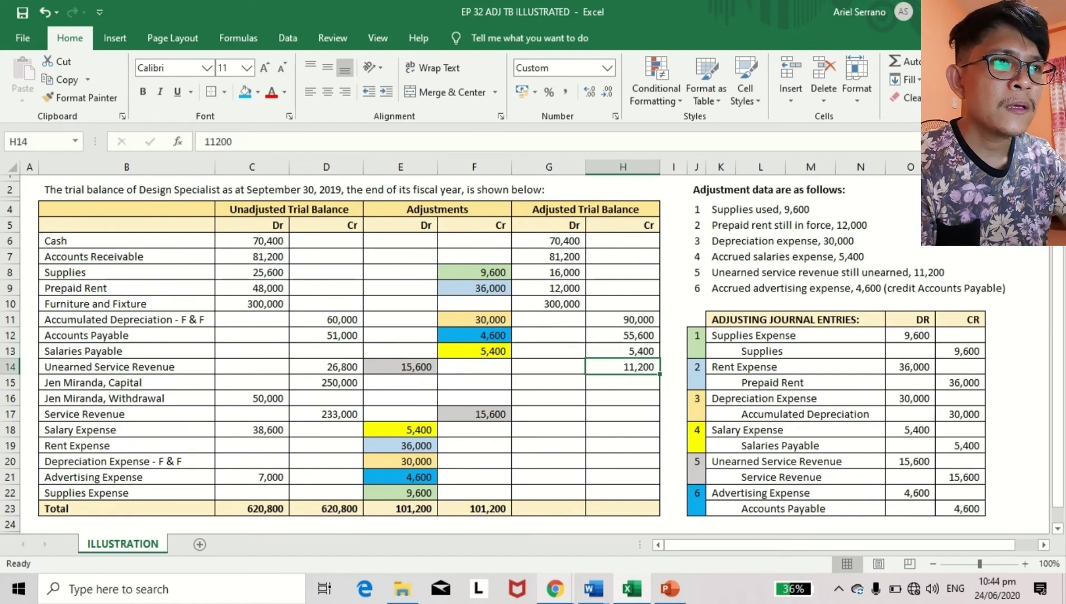
key(Up)
key(ctrl+c)
key(Down)
key(Down)
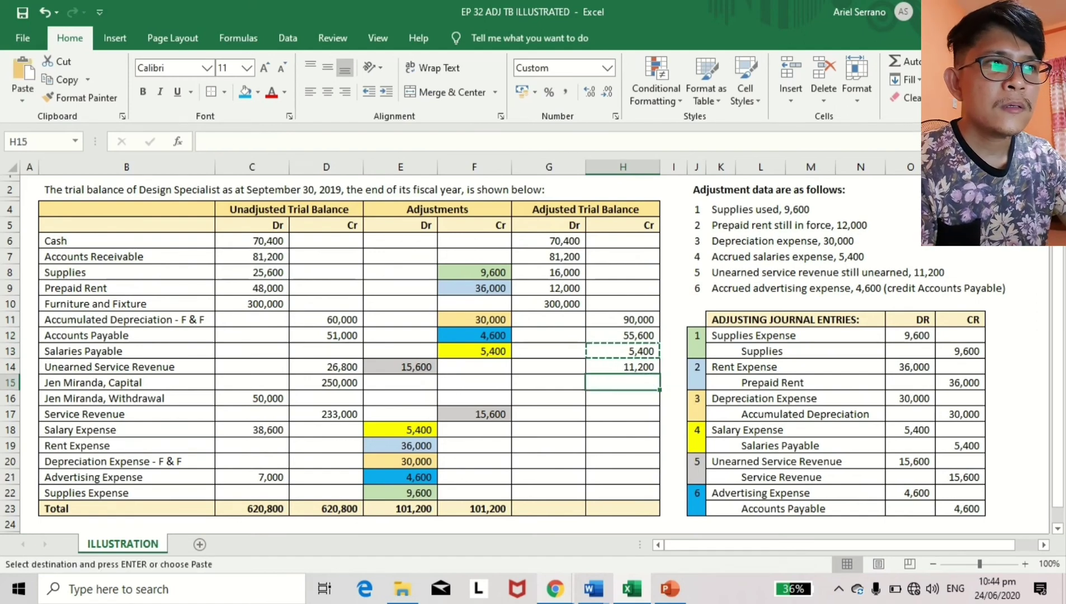
key(Return)
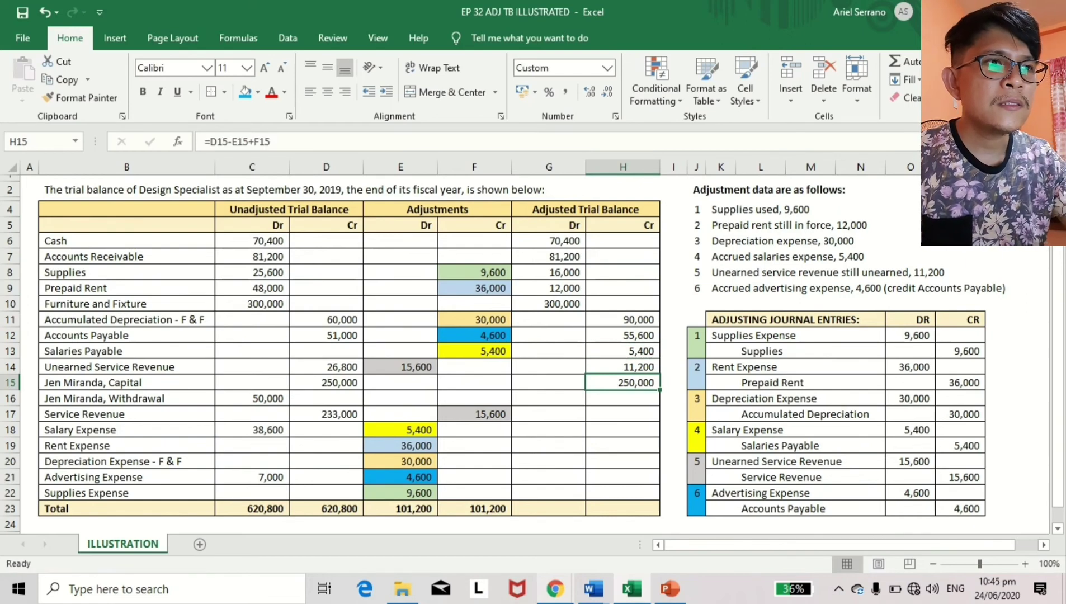
Copy the adjusted debit formula from Furniture and Fixture to the owner's Withdrawal account
click(548, 398)
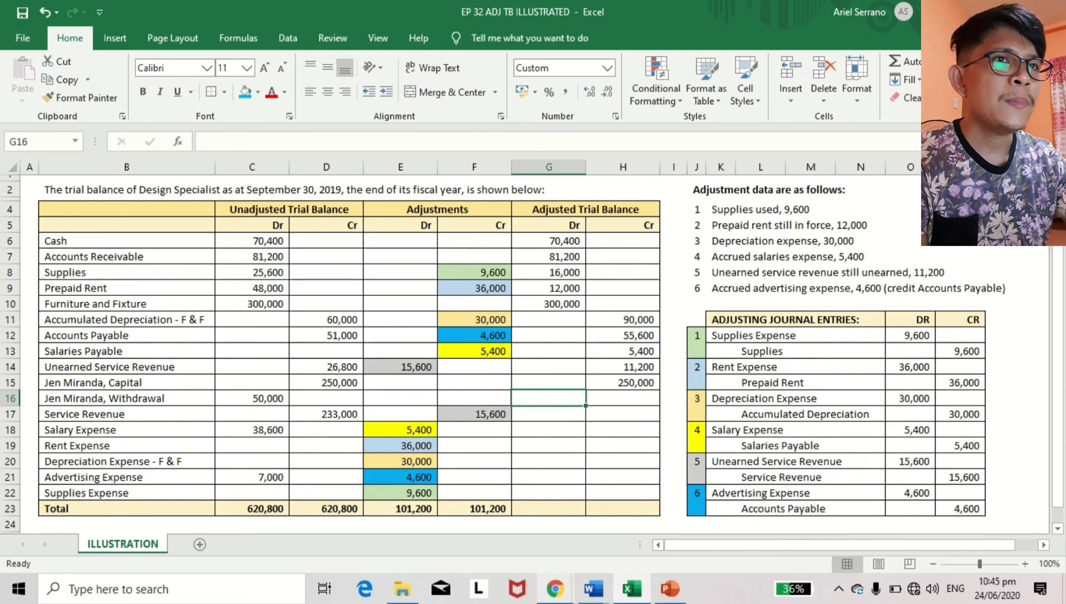
click(548, 303)
click(549, 288)
click(548, 304)
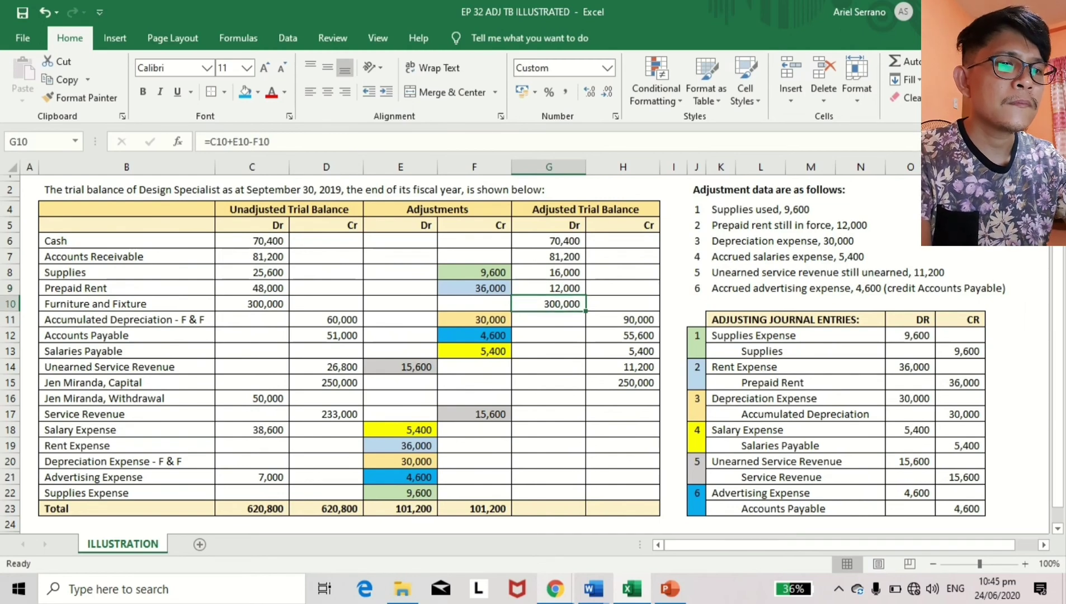
key(ctrl+c)
key(Down)
key(Down)
key(Down)
key(Down)
key(Down)
key(Down)
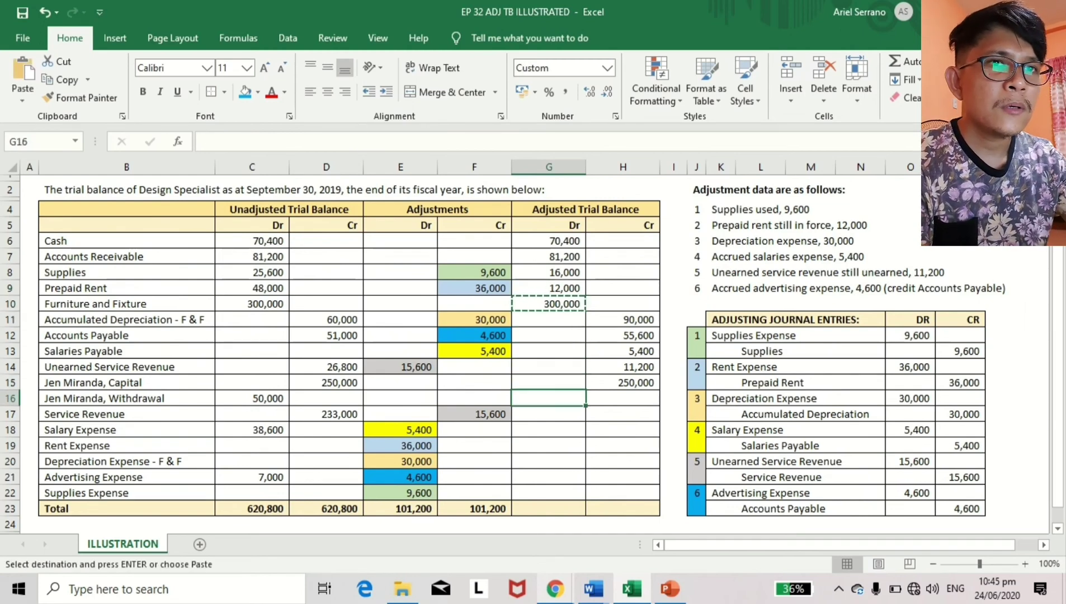
key(Return)
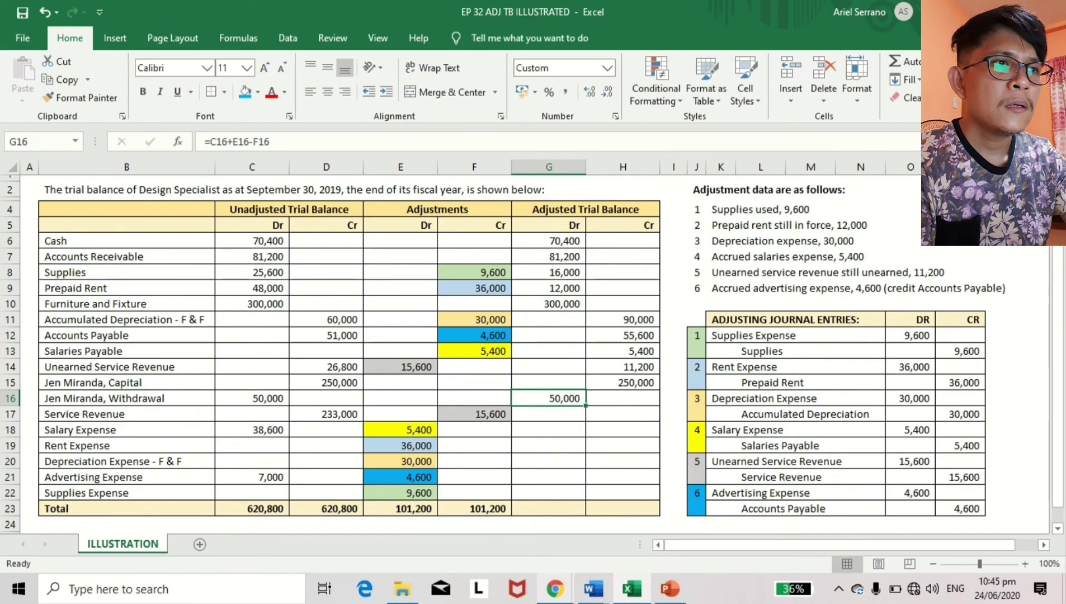
Copy the adjusted credit formula from the owner's Capital account to Service Revenue in the Adjusted Trial Balance Cr column
click(623, 382)
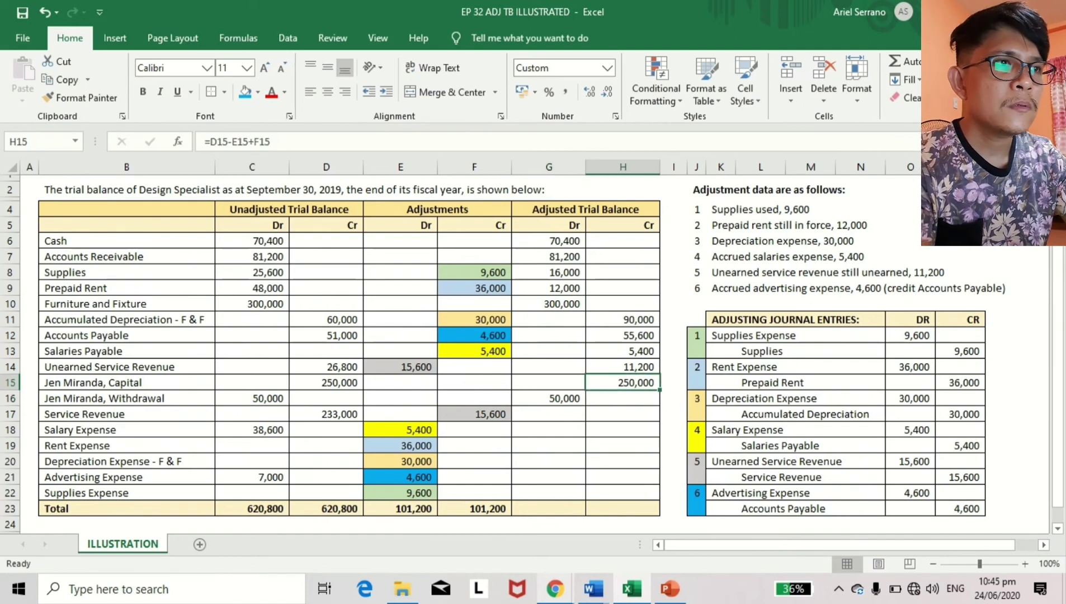
key(ctrl+c)
key(Down)
key(Down)
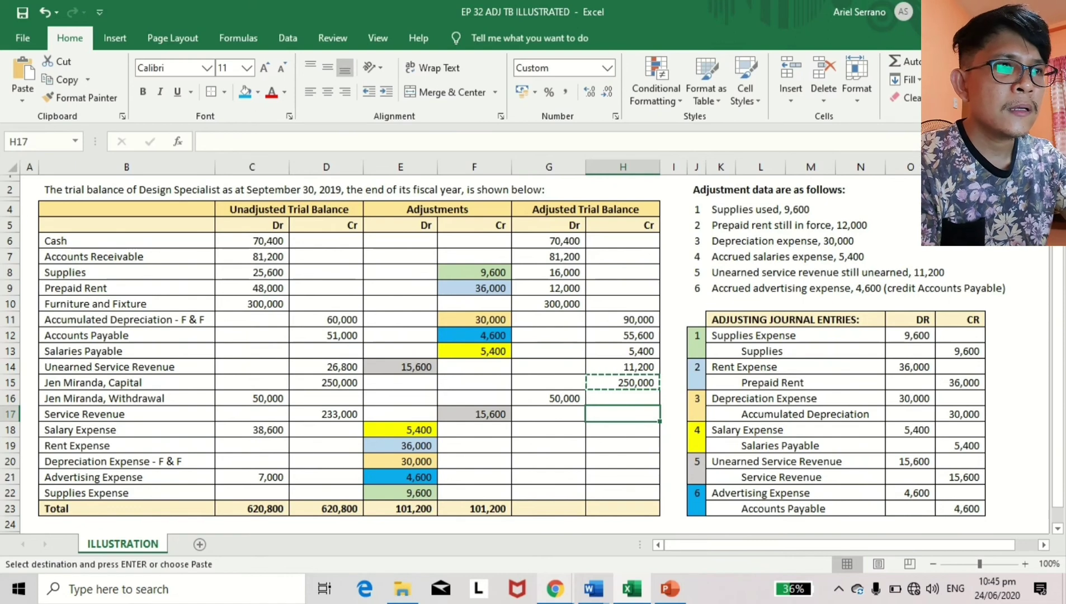
key(Return)
Copy the adjusted debit formula from the owner's Withdrawal account to all expense accounts from Salary Expense through Supplies Expense
key(Left)
key(Up)
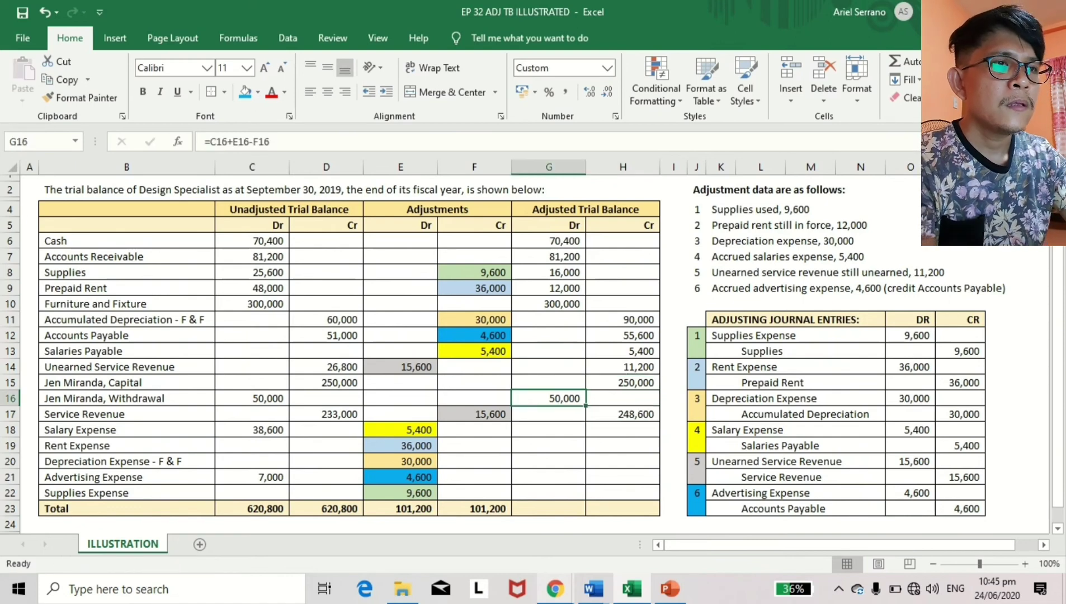
key(ctrl+c)
key(Down)
key(Down)
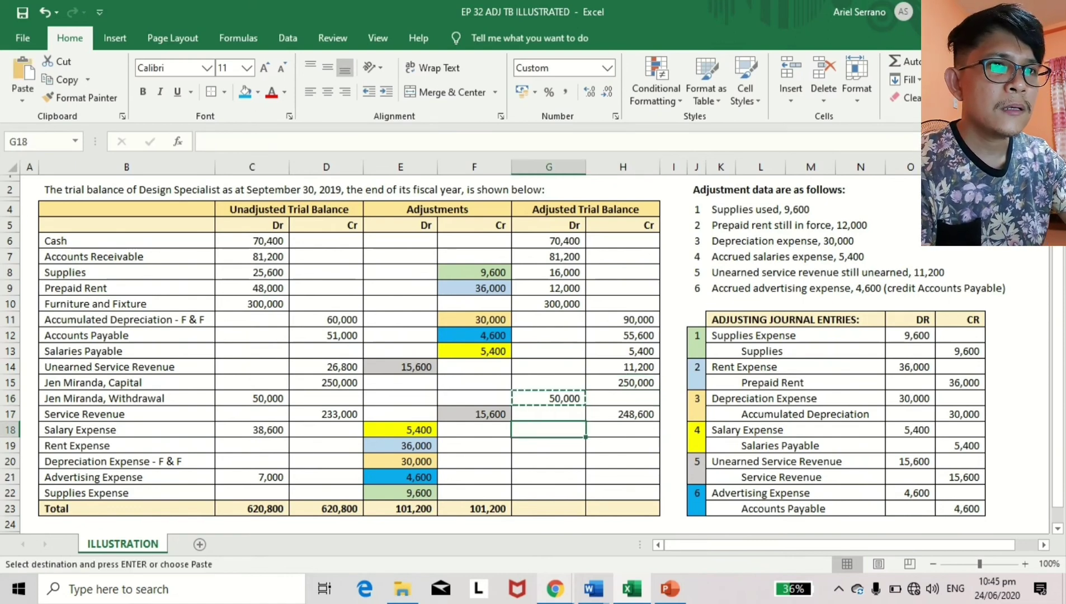
key(shift+Down)
key(shift+Down)
key(shift+Down)
key(shift+Down)
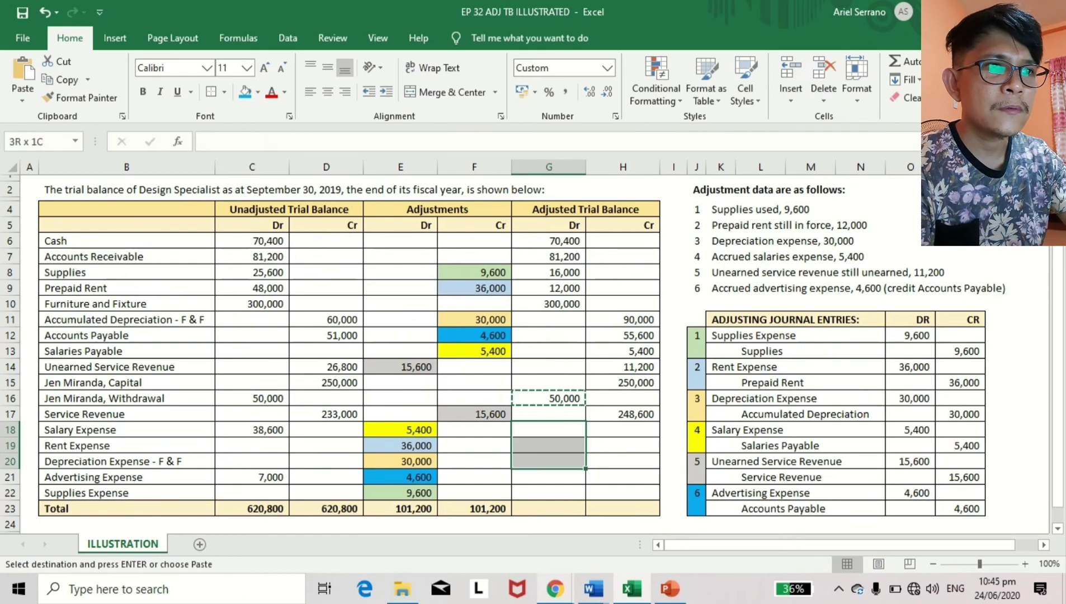
key(Return)
Copy the Adjustments Cr total formula to the Total row of the Adjusted Trial Balance Dr and Cr columns
key(Down)
key(Down)
key(Down)
key(Down)
key(Down)
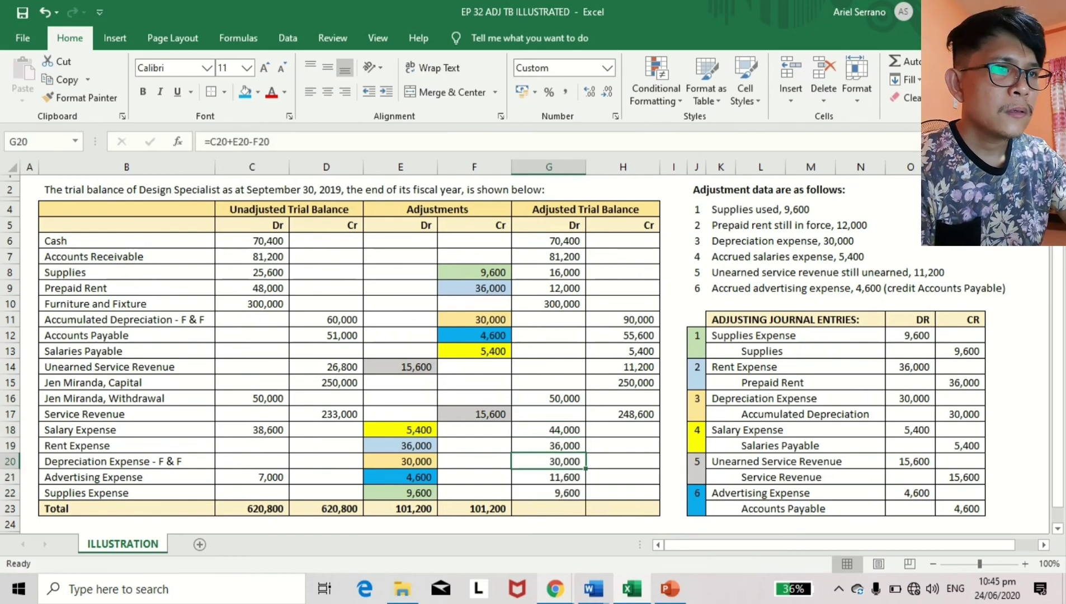
key(Left)
key(ctrl+c)
key(Right)
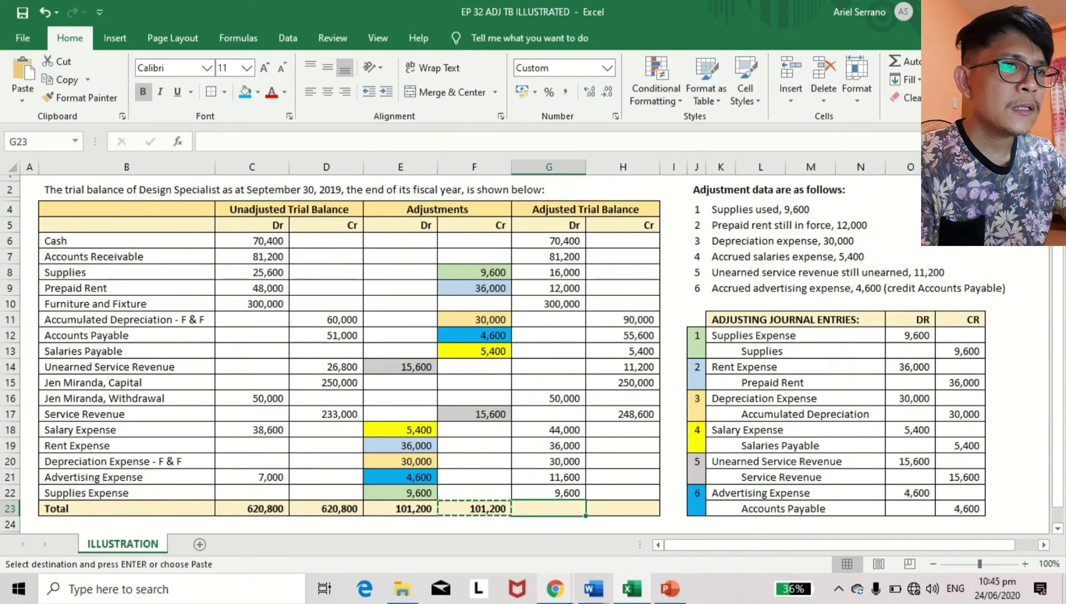
key(Return)
key(ctrl+c)
key(Right)
key(Return)
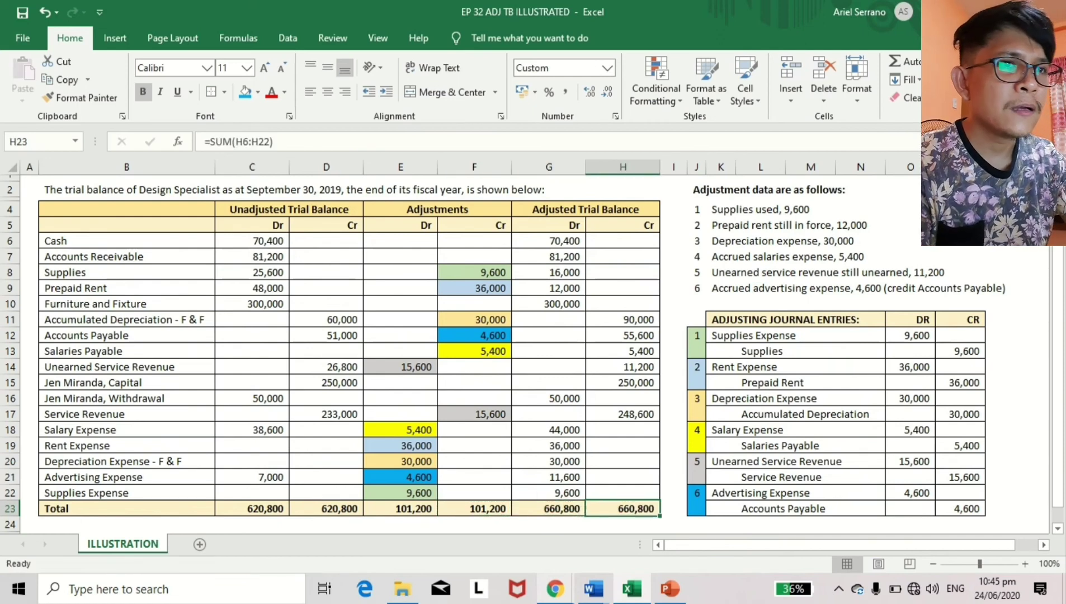
Examine the Adjusted Trial Balance Dr total, and review each column from the account names through the Adjusted Trial Balance Cr column
click(548, 508)
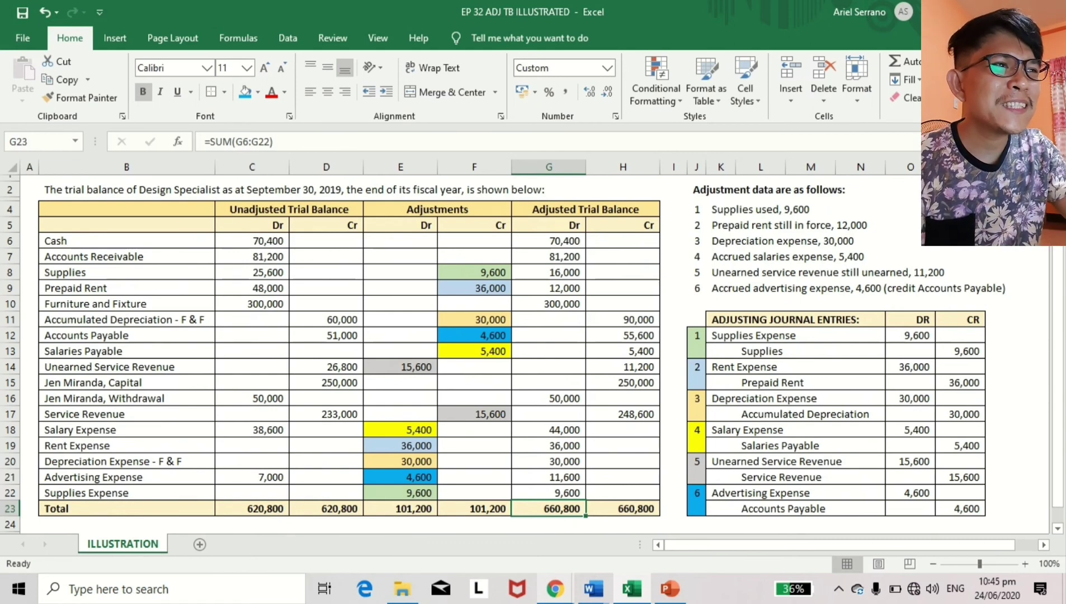
click(474, 509)
click(548, 508)
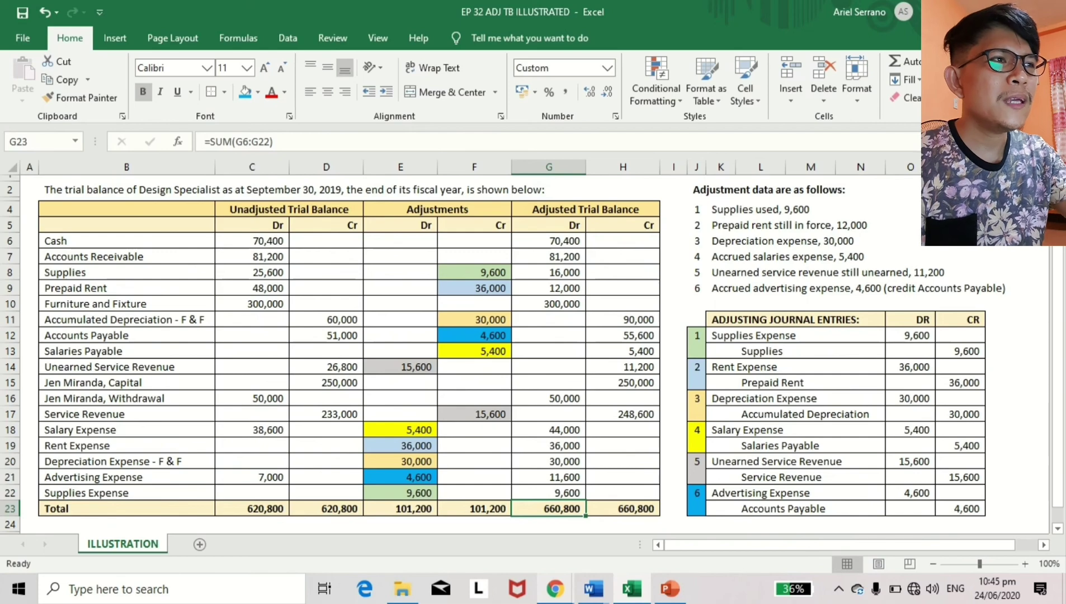
click(891, 220)
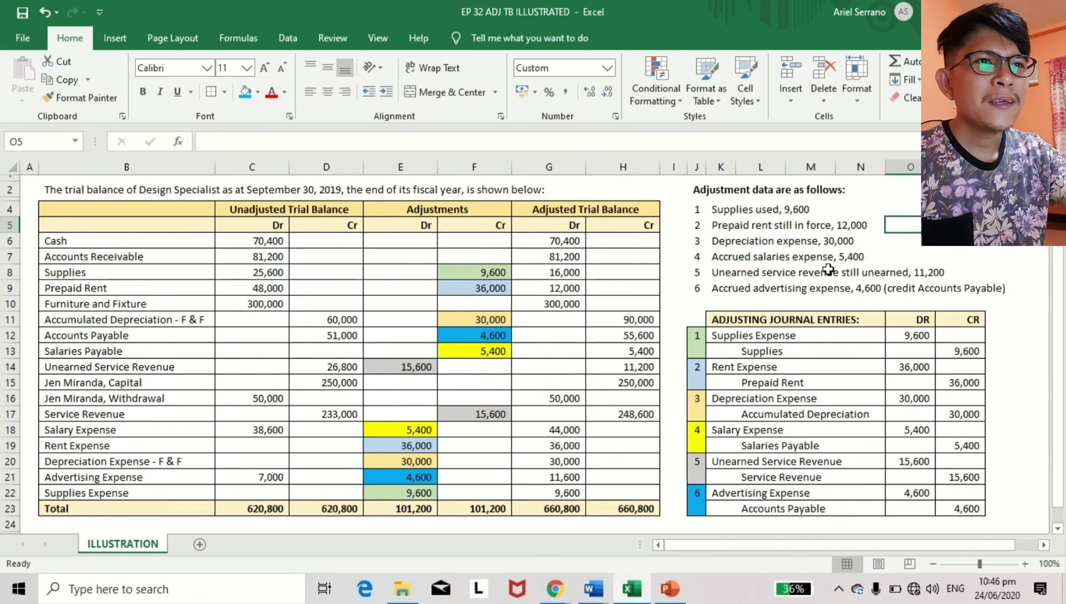
click(127, 167)
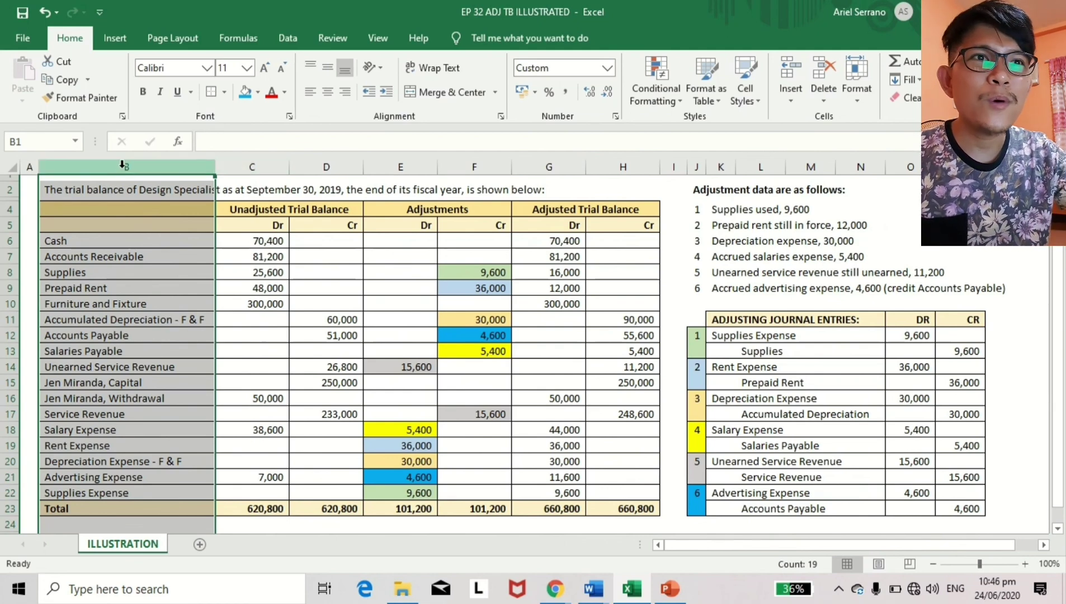
click(268, 166)
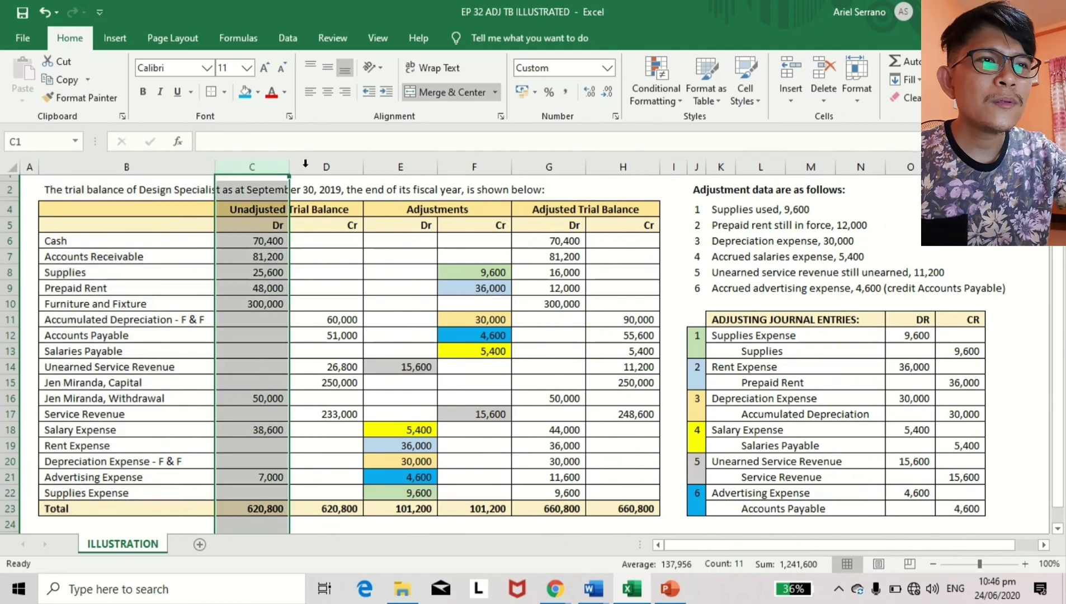
click(346, 164)
click(419, 164)
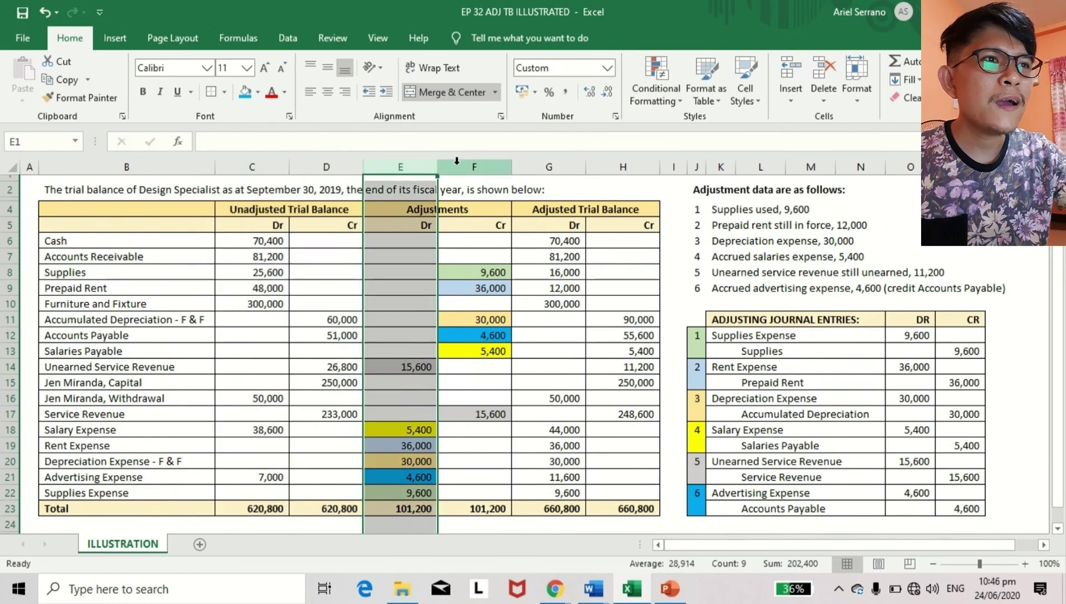
click(492, 162)
click(573, 158)
click(621, 163)
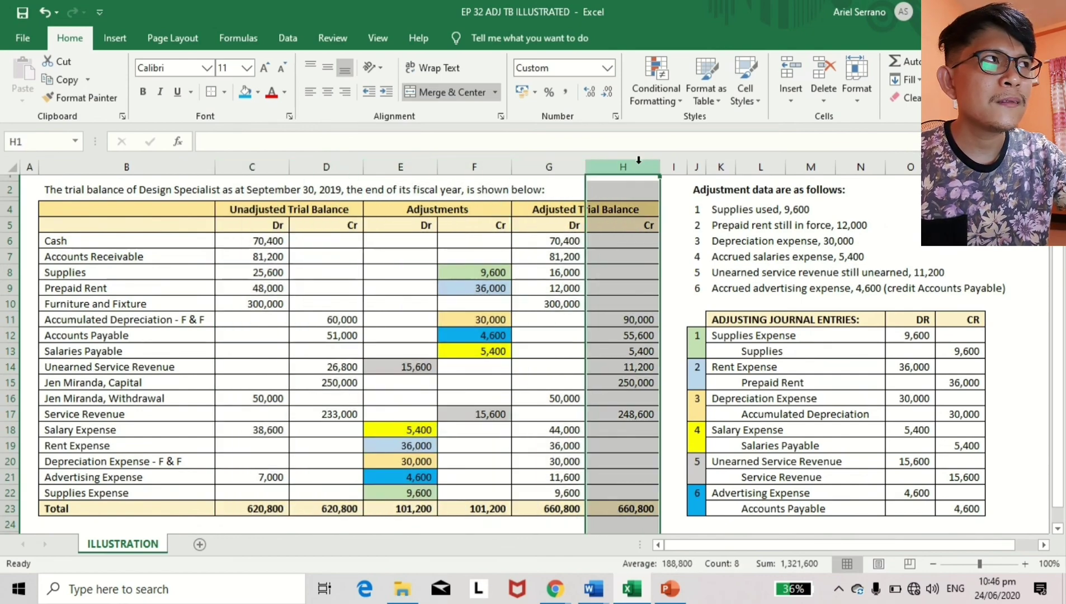
click(122, 167)
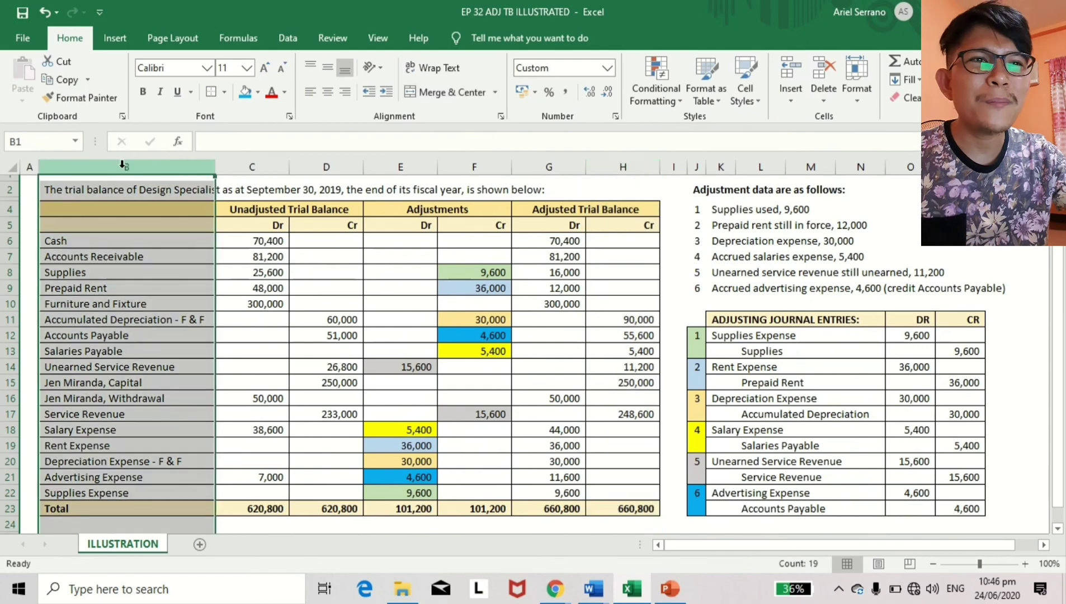
click(253, 167)
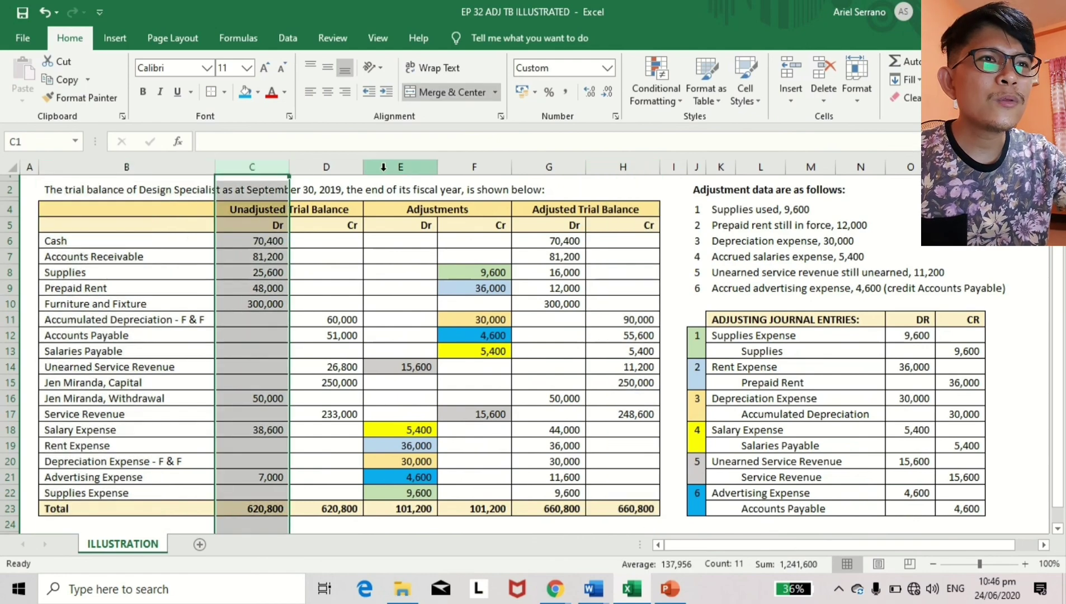
click(344, 164)
click(378, 162)
click(481, 163)
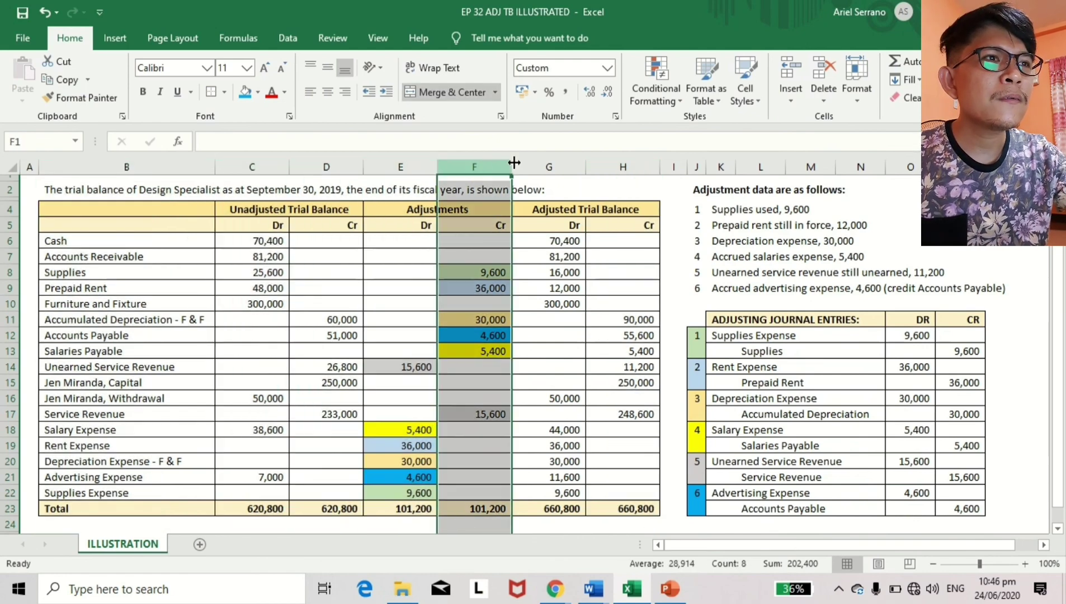
click(551, 164)
click(618, 162)
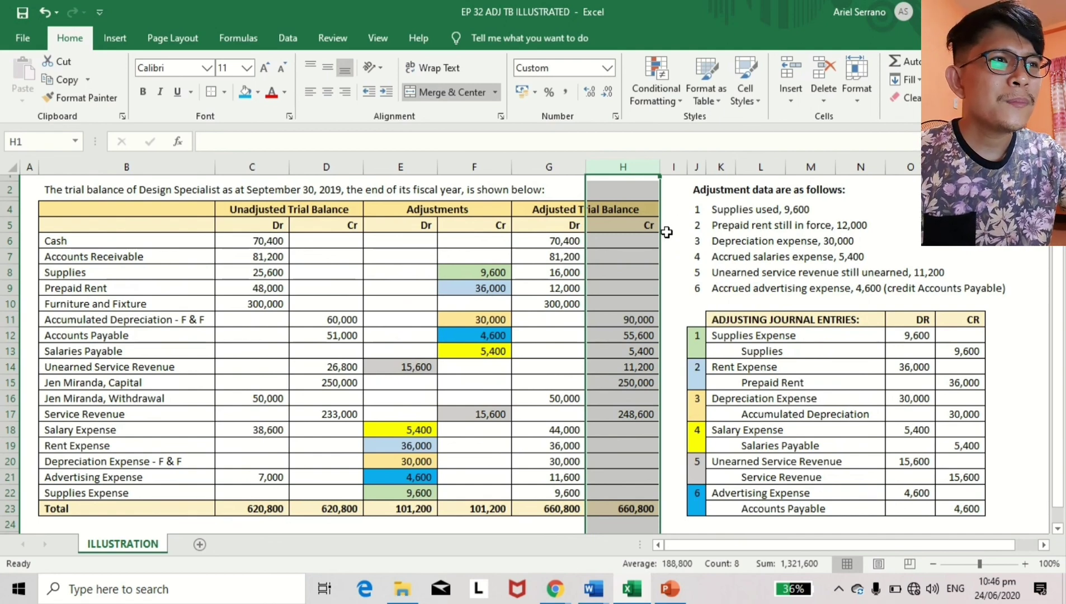
click(676, 208)
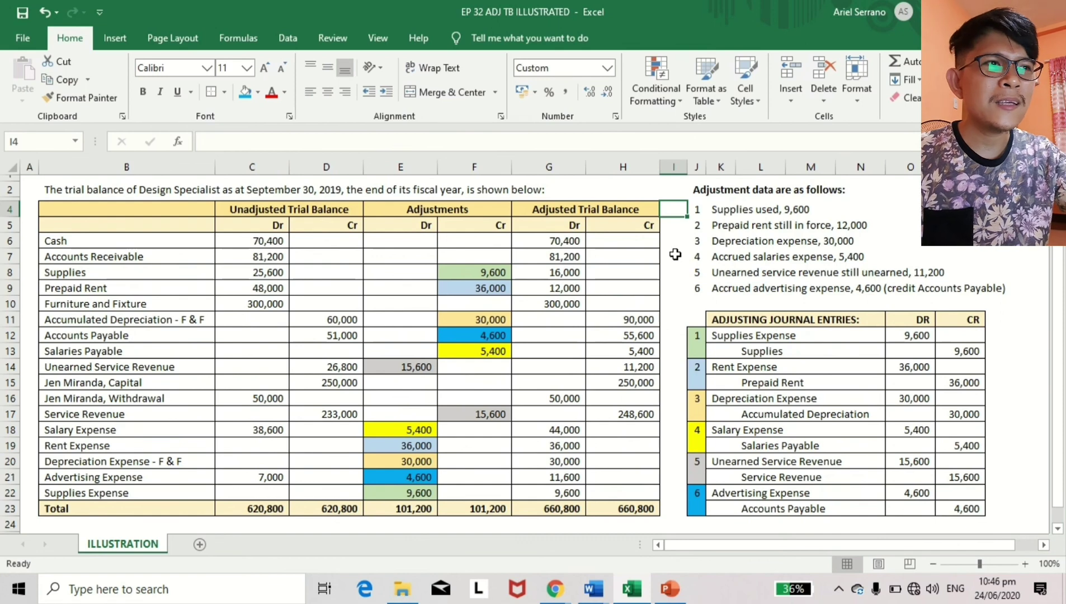
click(677, 186)
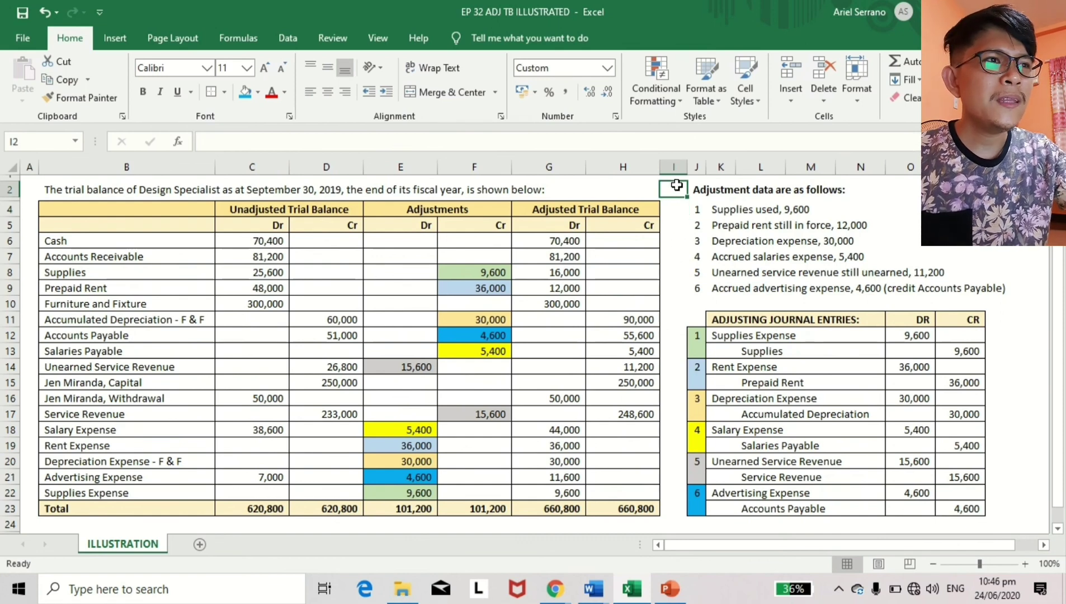